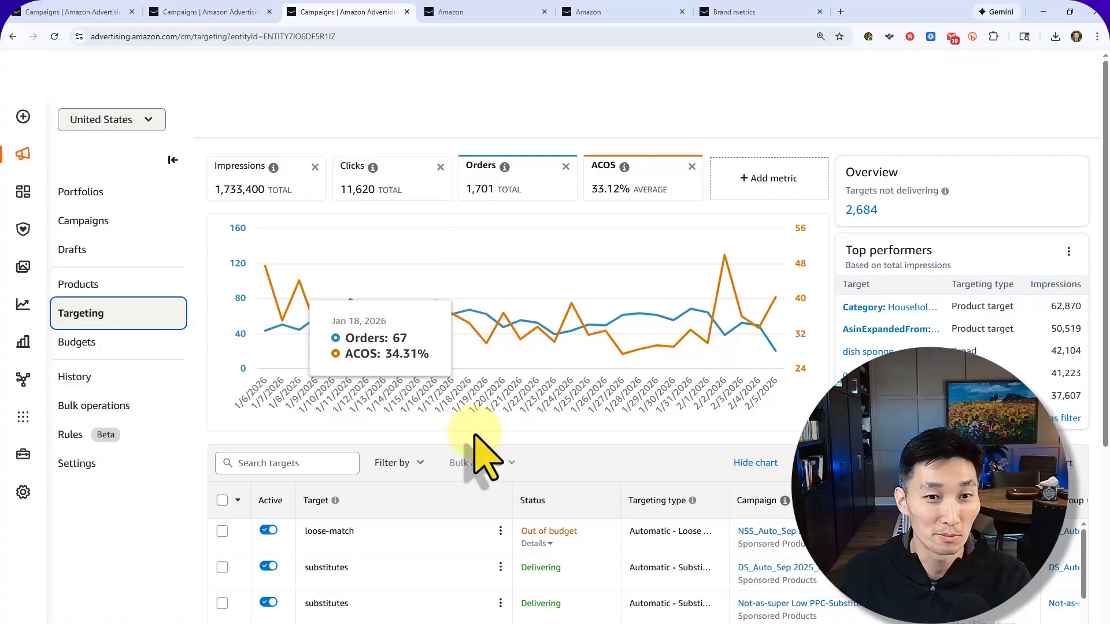
scroll(470, 495, "down", 2)
scroll(470, 495, "up", 2)
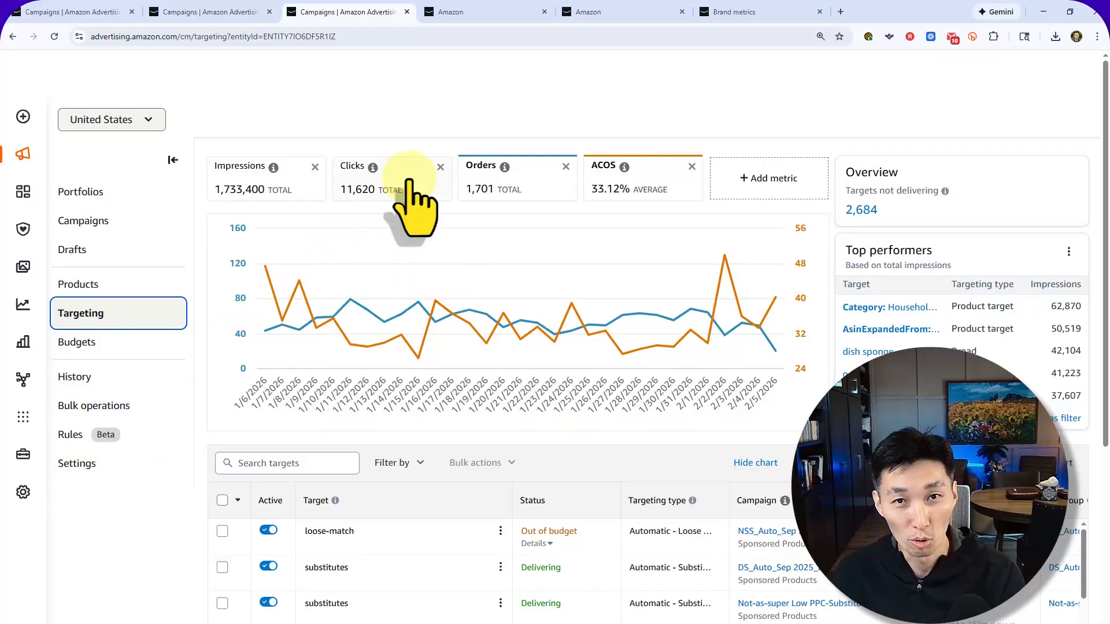
left_click(491, 11)
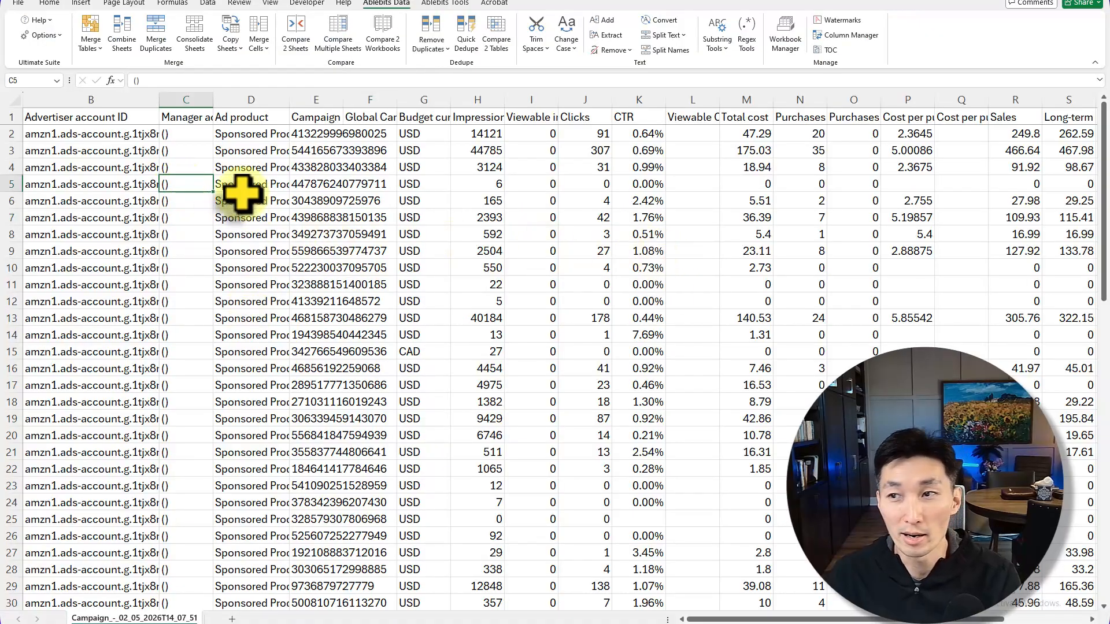
Examine the columns of the exported campaign report, from Ad product across to Long-term ROAS.
left_click(241, 149)
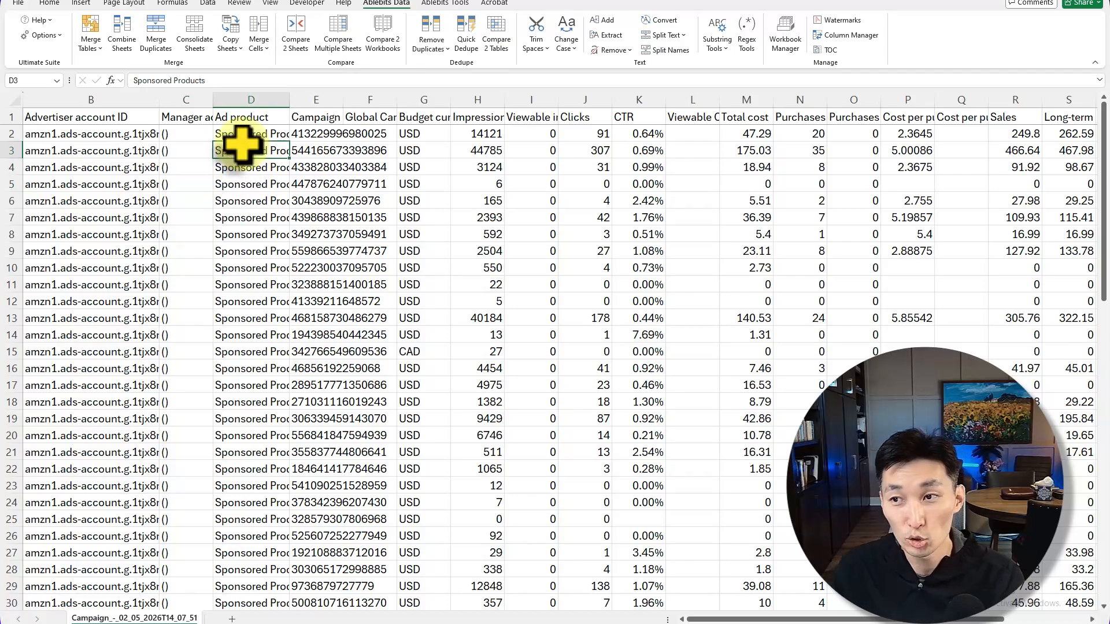
key("ctrl+Home")
left_click_drag(737, 618, 837, 620)
left_click(912, 119)
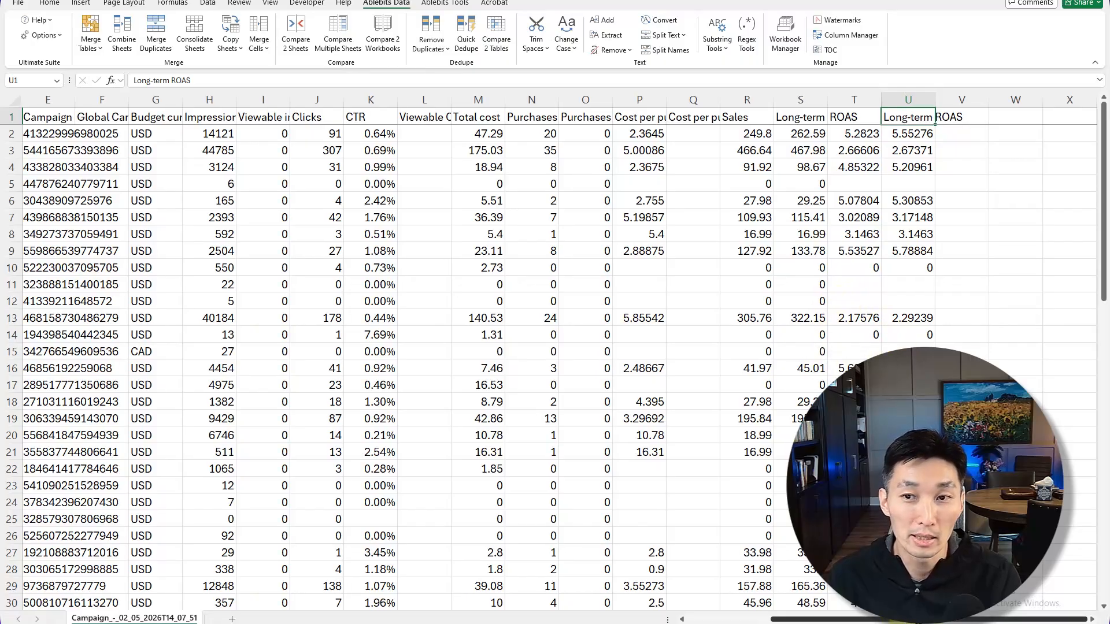
left_click_drag(897, 620, 723, 622)
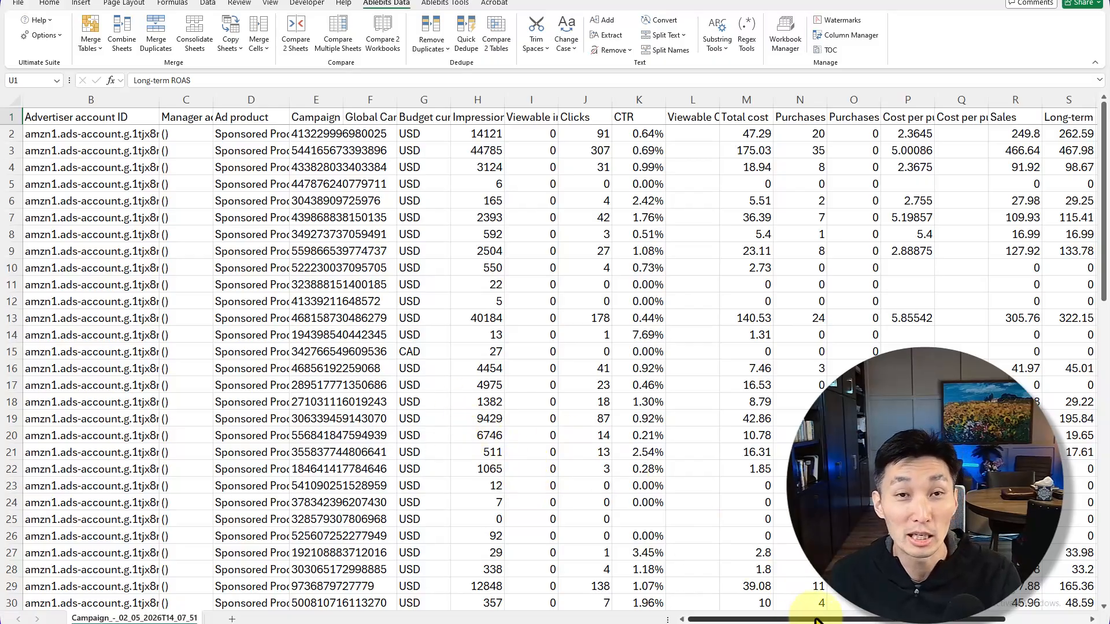
scroll(817, 620, "right", 3)
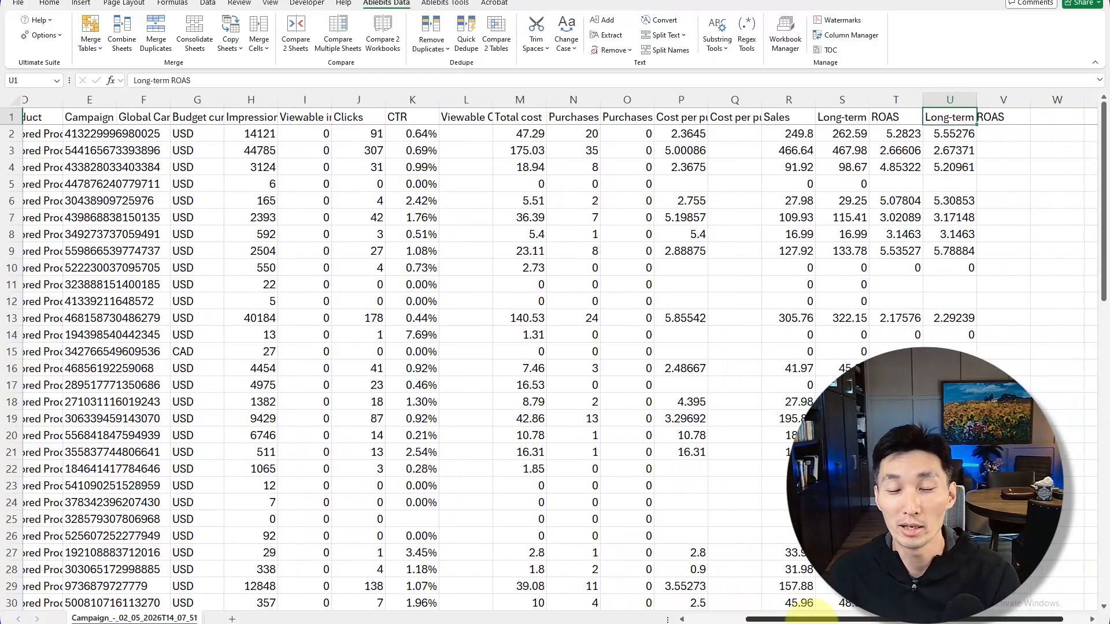
scroll(801, 614, "left", 3)
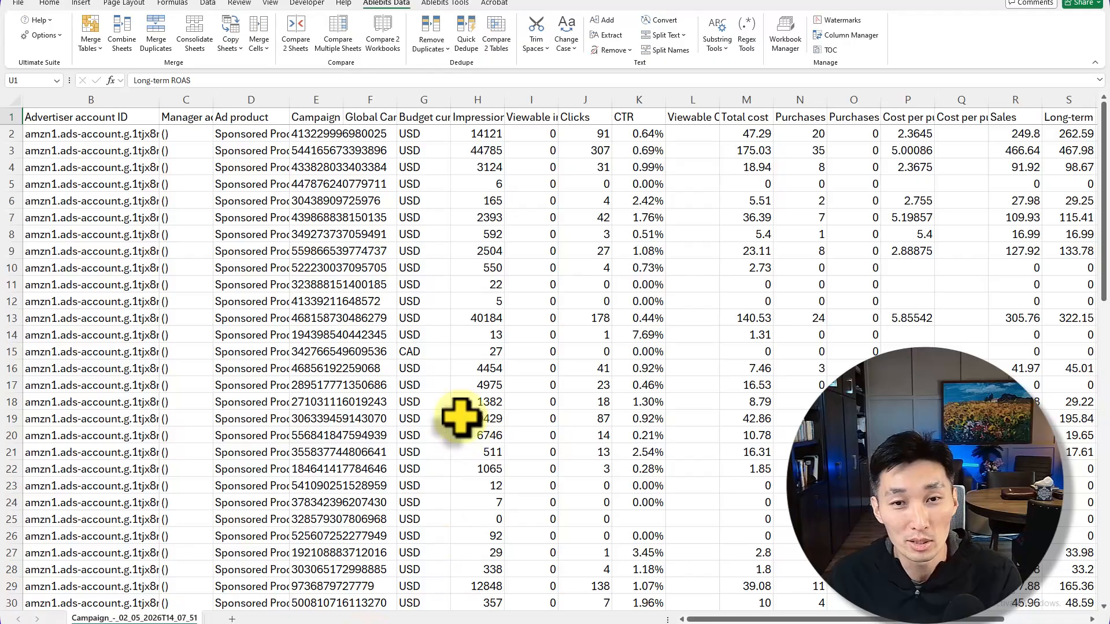
left_click(382, 317)
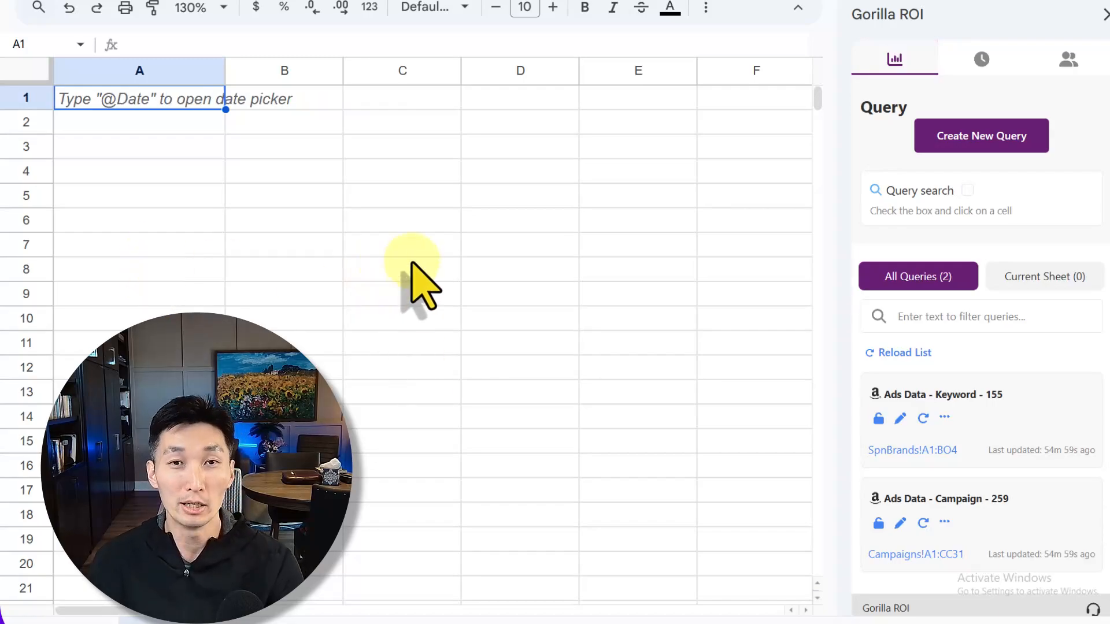
Start a new Gorilla ROI query with Amazon Ads Data as its data source.
left_click(937, 138)
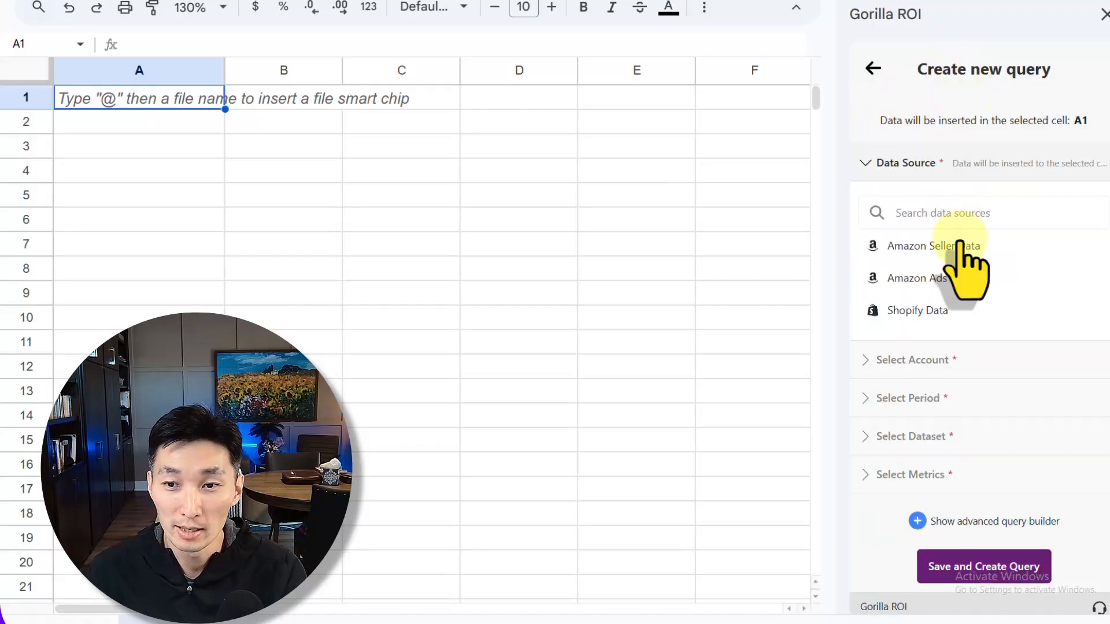
left_click(911, 281)
left_click(919, 283)
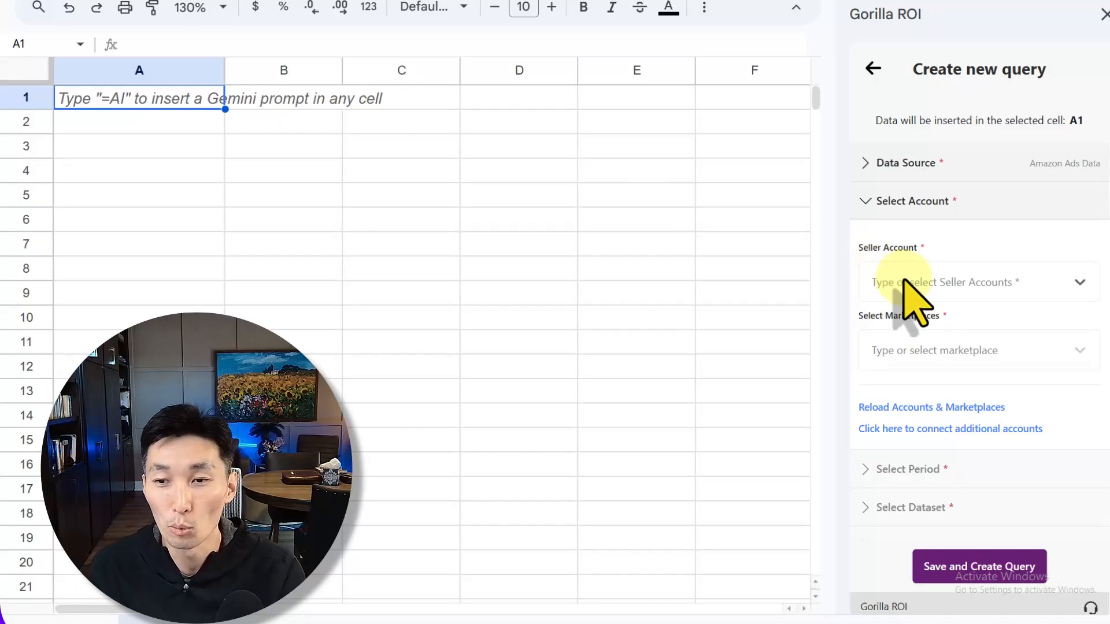
Select the TESTSELLER2 seller account with the US marketplace for the query and dismiss the reauthorization warning.
left_click(922, 283)
left_click(887, 325)
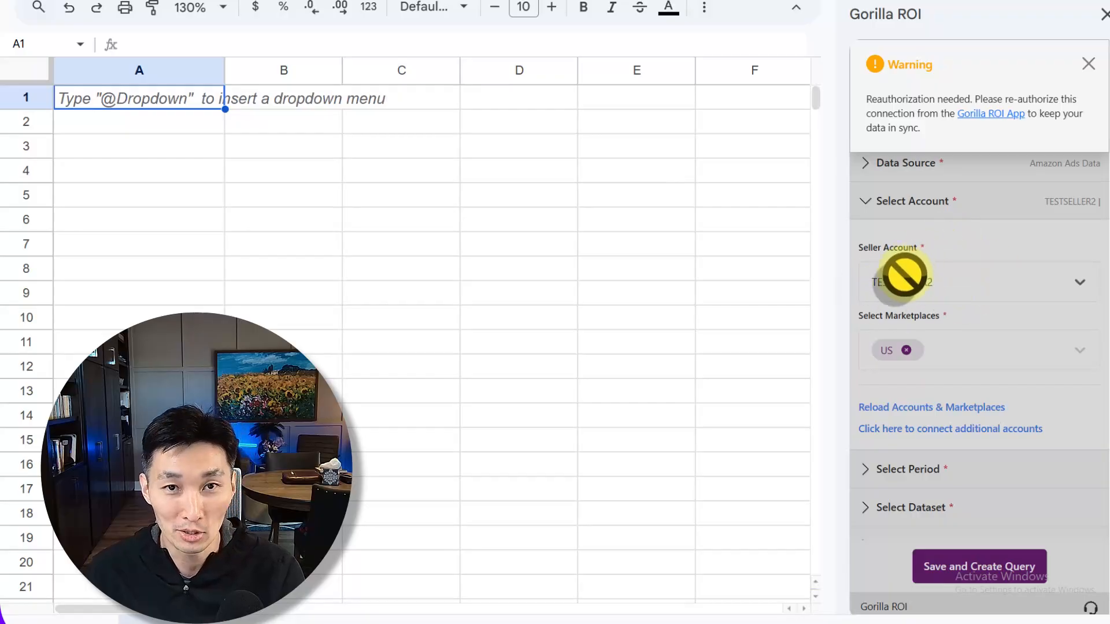
left_click(1088, 64)
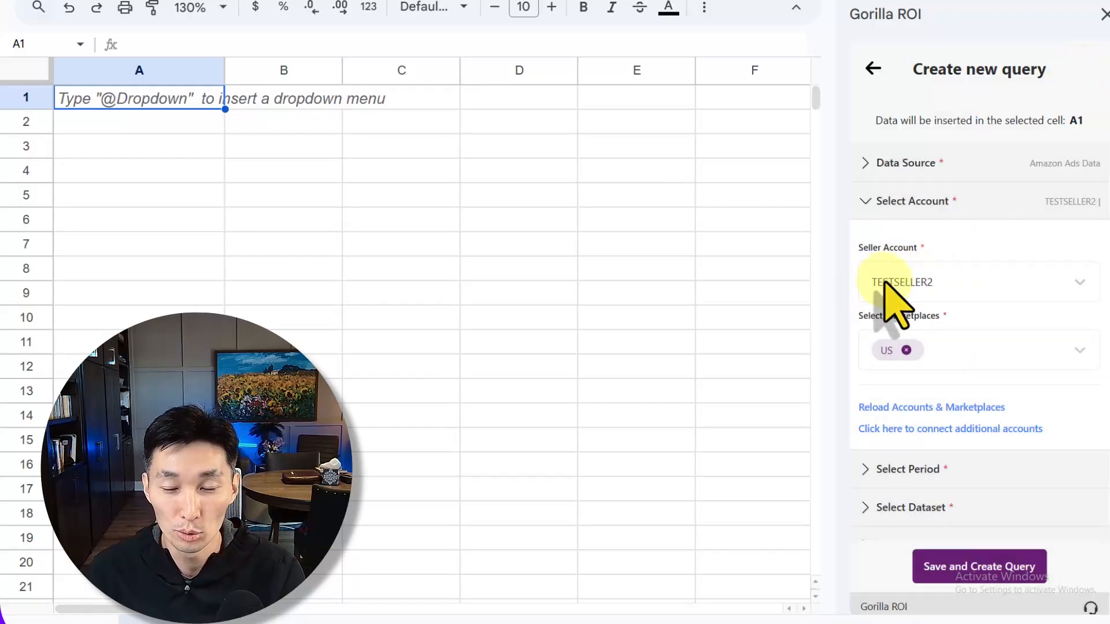
Set the query's date range to Last 30 Days.
scroll(913, 283, "down", 1)
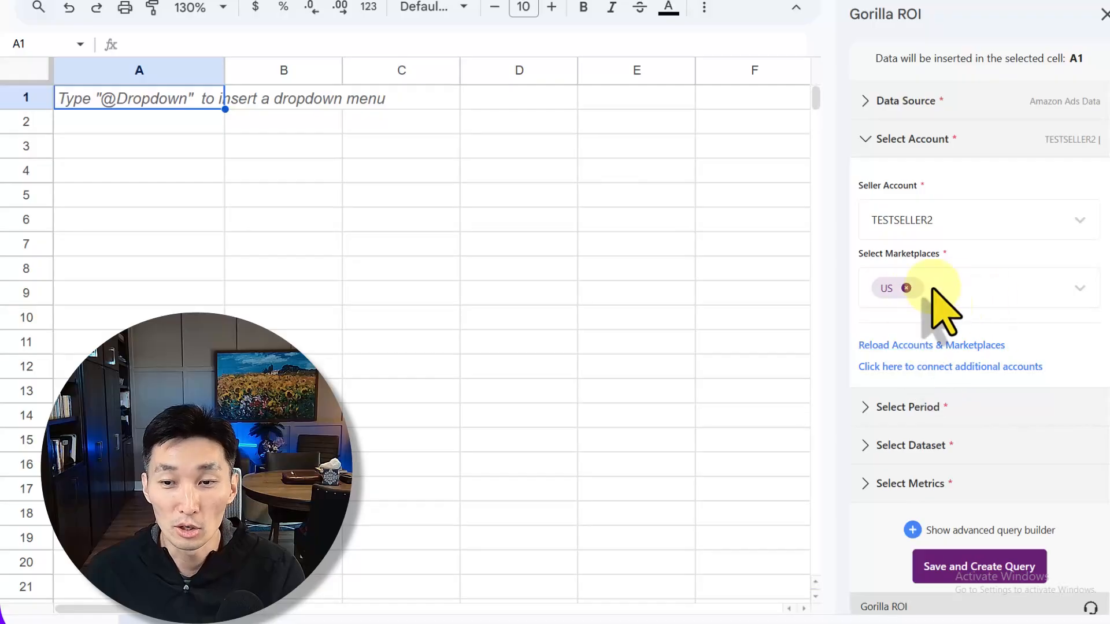
left_click(925, 406)
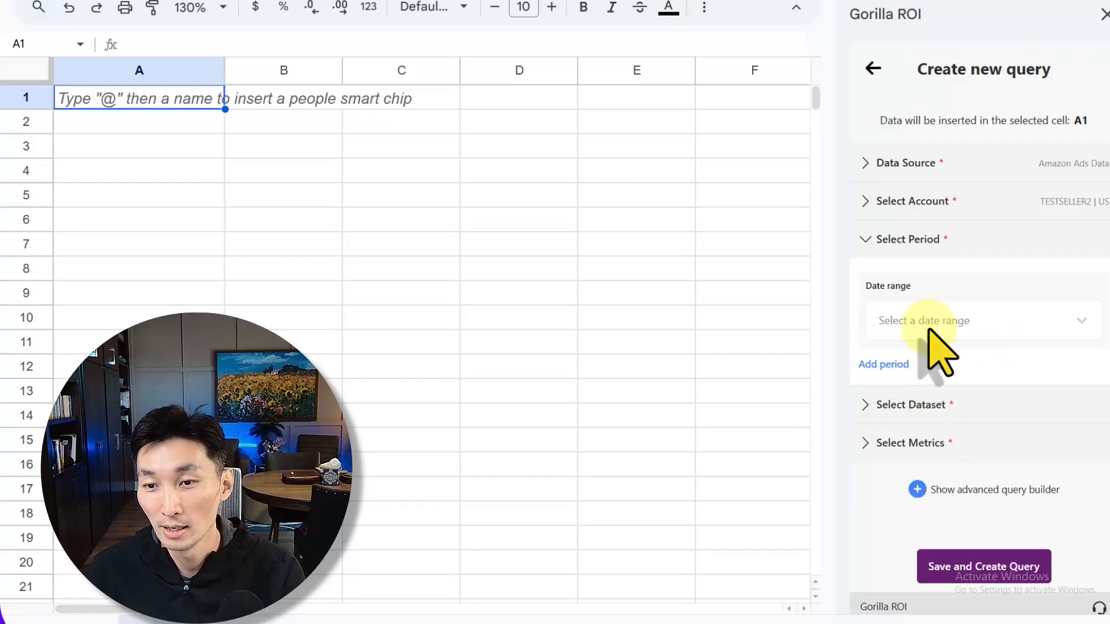
left_click(936, 323)
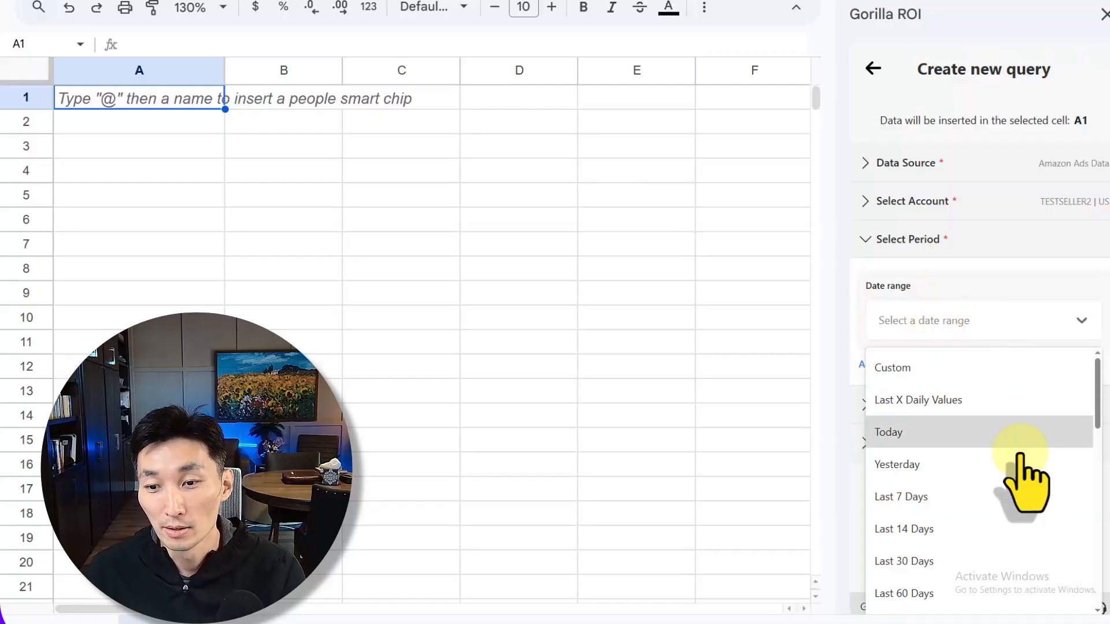
scroll(1005, 503, "down", 7)
scroll(986, 456, "up", 3)
scroll(983, 463, "up", 2)
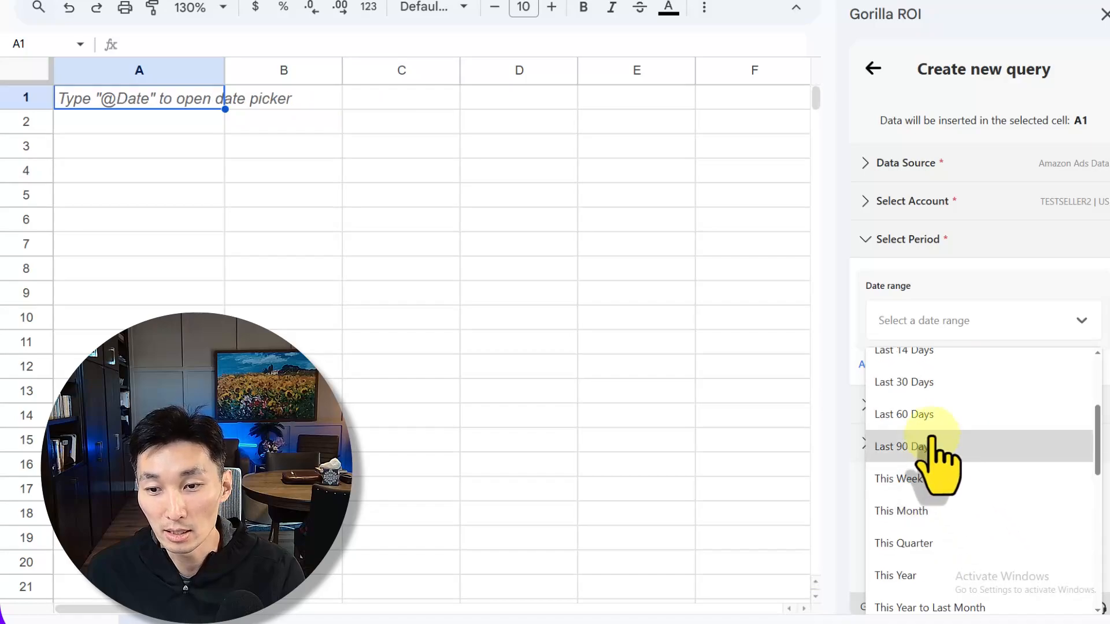
left_click(932, 383)
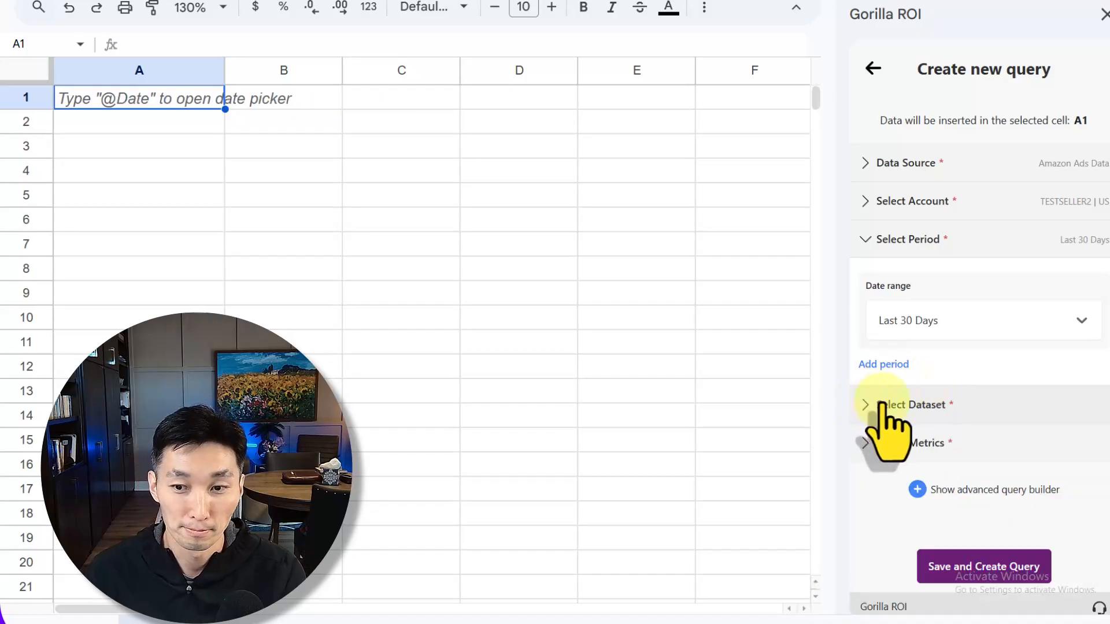
Choose Campaign as the query's dataset.
left_click(875, 403)
left_click(951, 370)
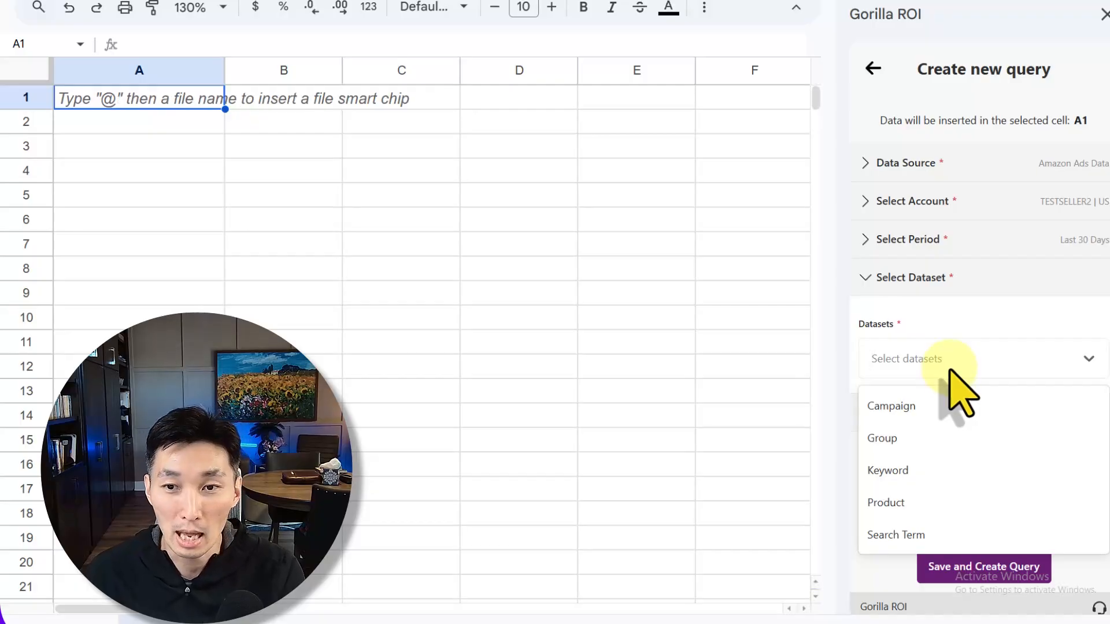
left_click(893, 408)
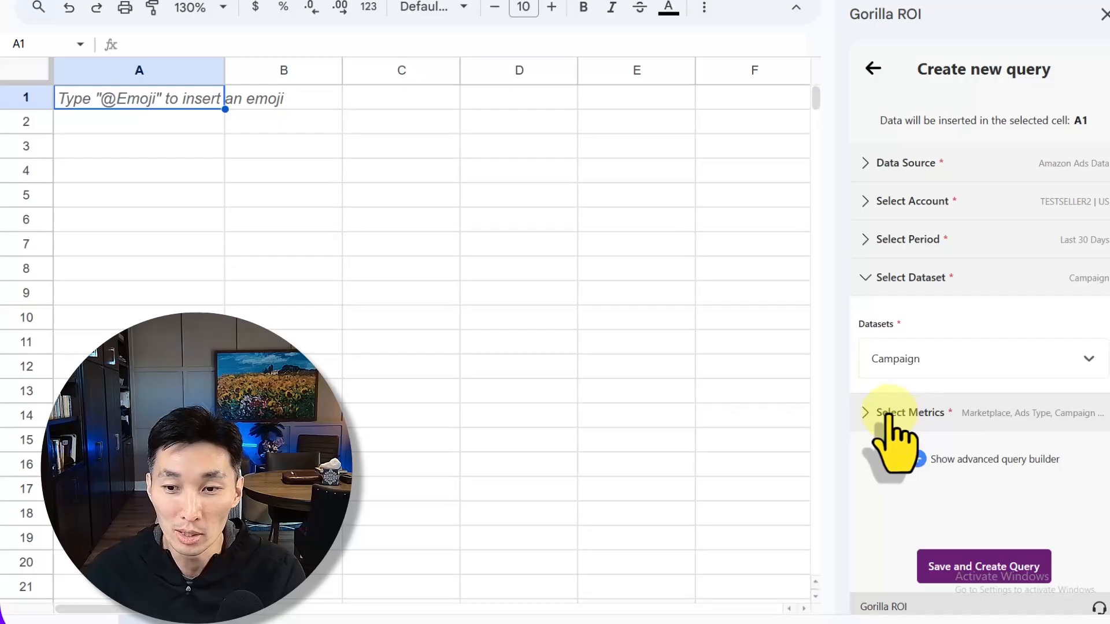
Include all available metrics in the campaign query.
left_click(893, 412)
left_click(978, 424)
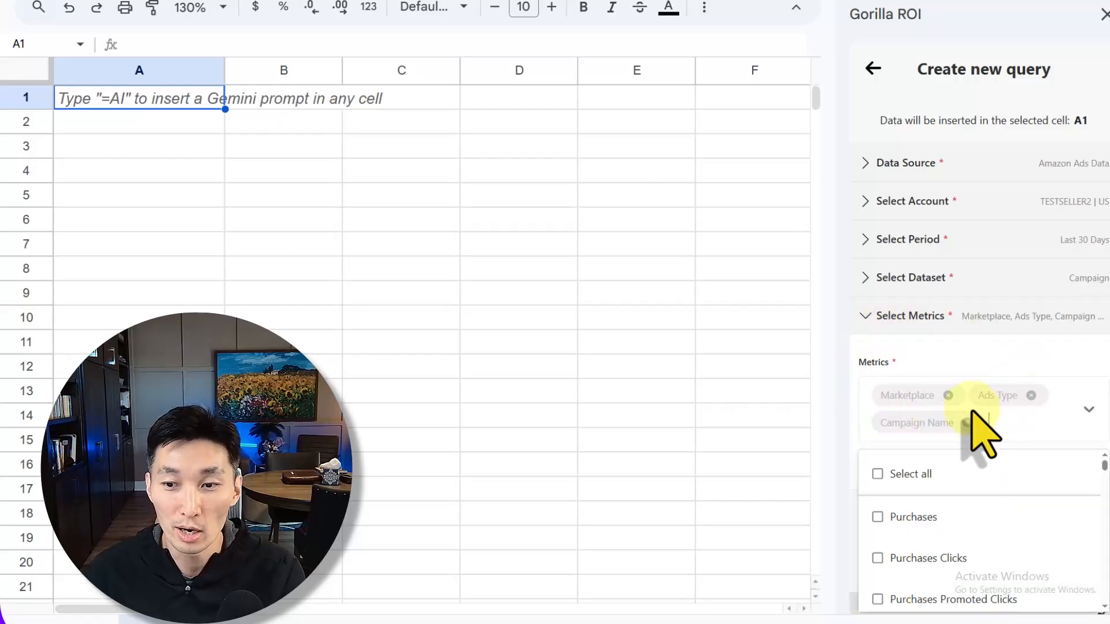
scroll(1011, 508, "down", 1)
scroll(1010, 518, "down", 10)
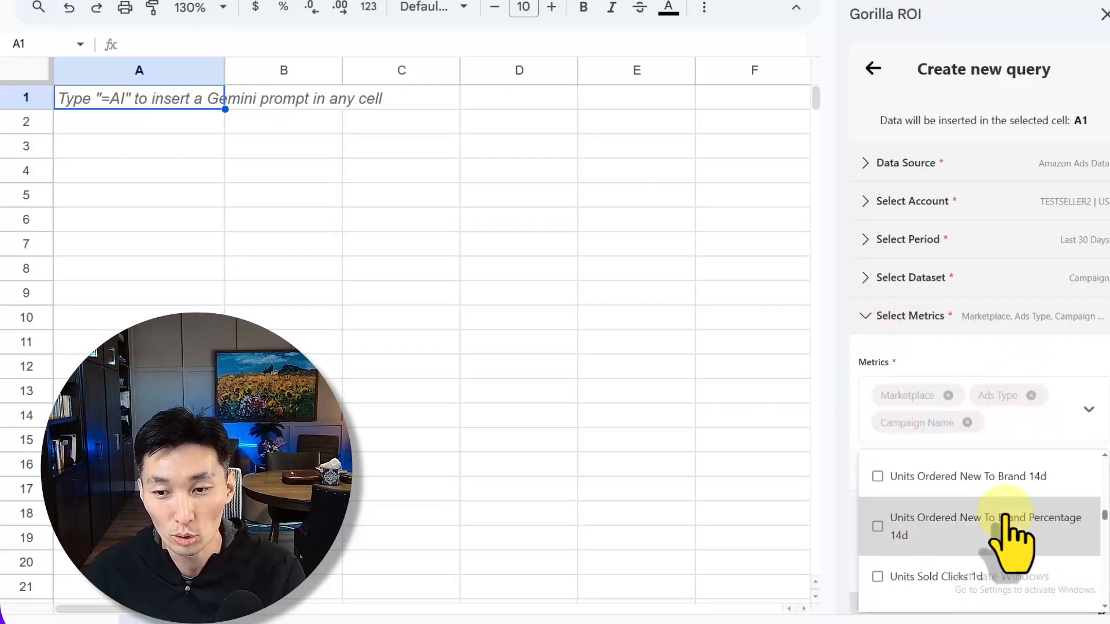
scroll(1008, 512, "up", 10)
scroll(983, 497, "up", 5)
left_click(922, 468)
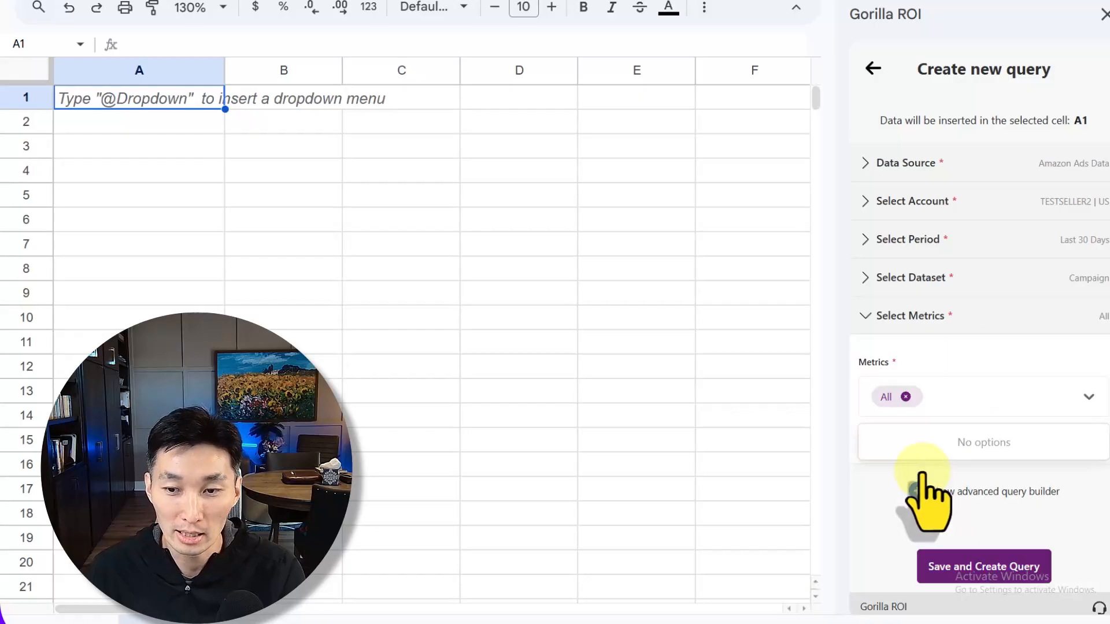
left_click(1070, 406)
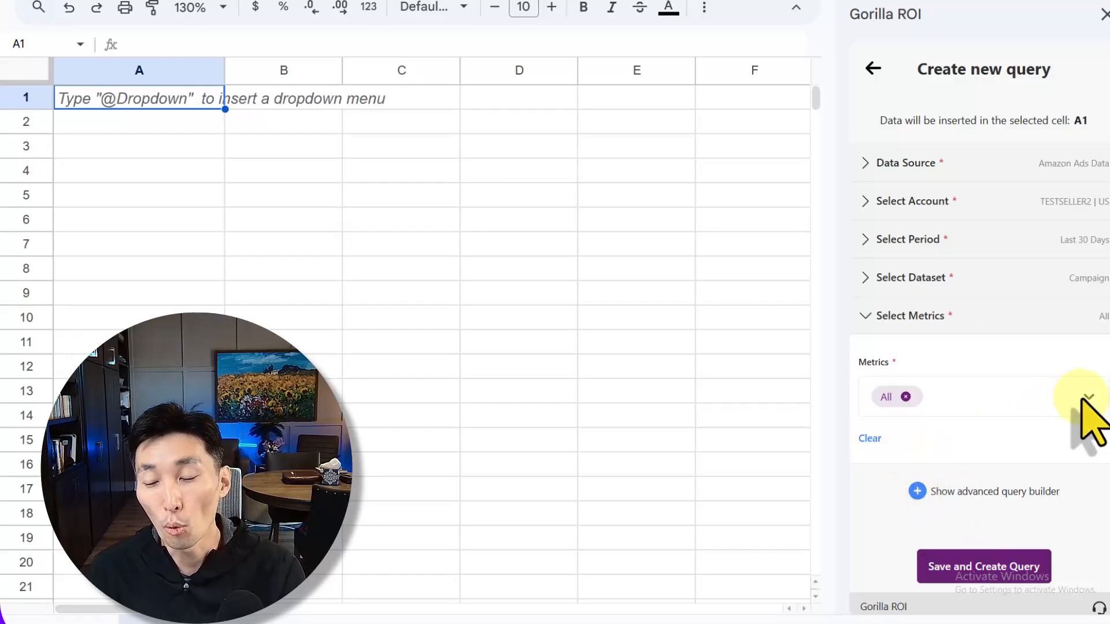
left_click(1082, 406)
left_click(1048, 396)
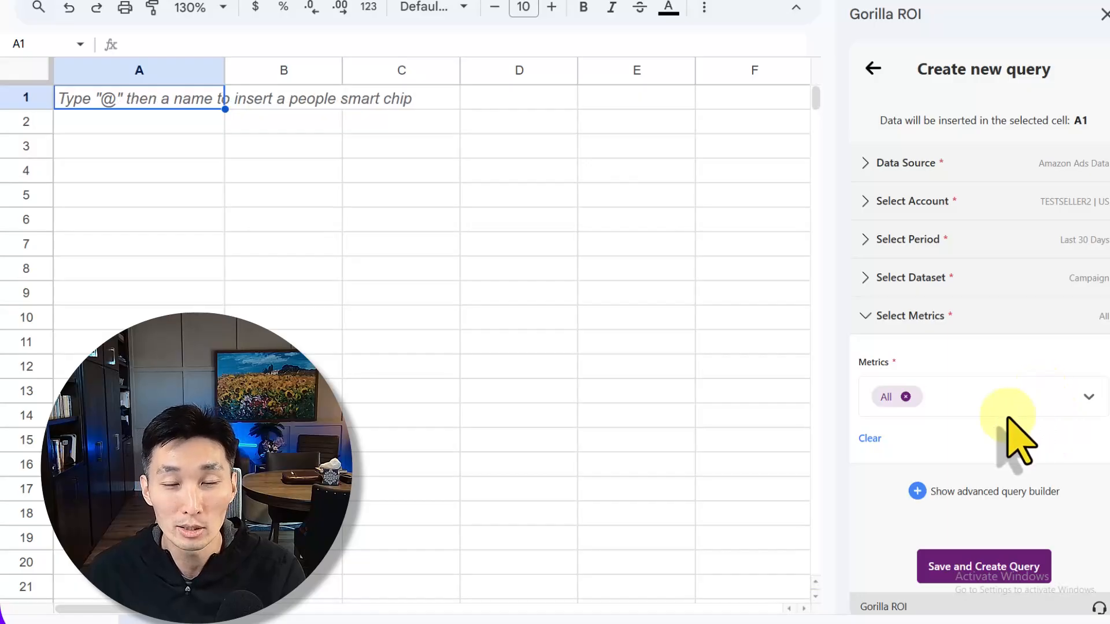
Save and create the query under its suggested name, inserting the data at cell A63 of the Campaigns sheet.
left_click(944, 569)
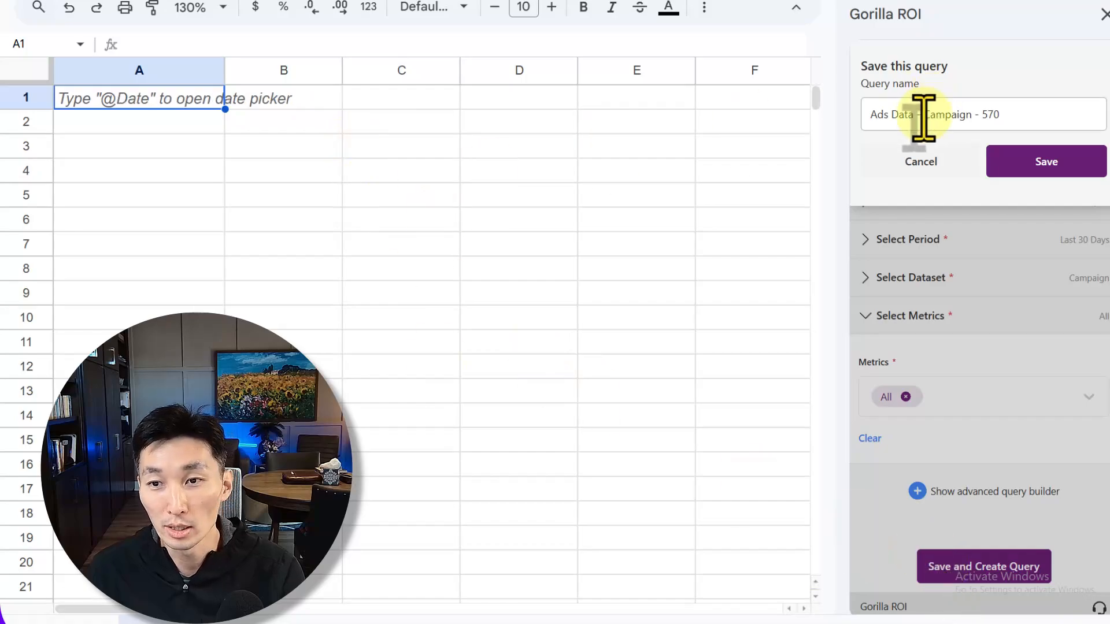
left_click_drag(870, 114, 903, 116)
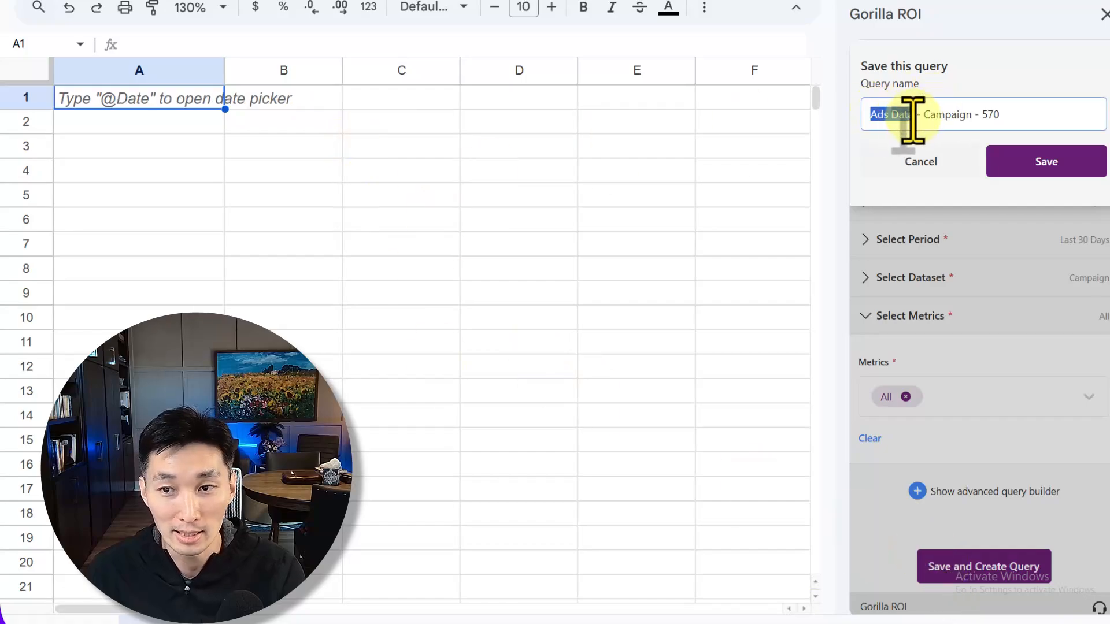
double_click(940, 115)
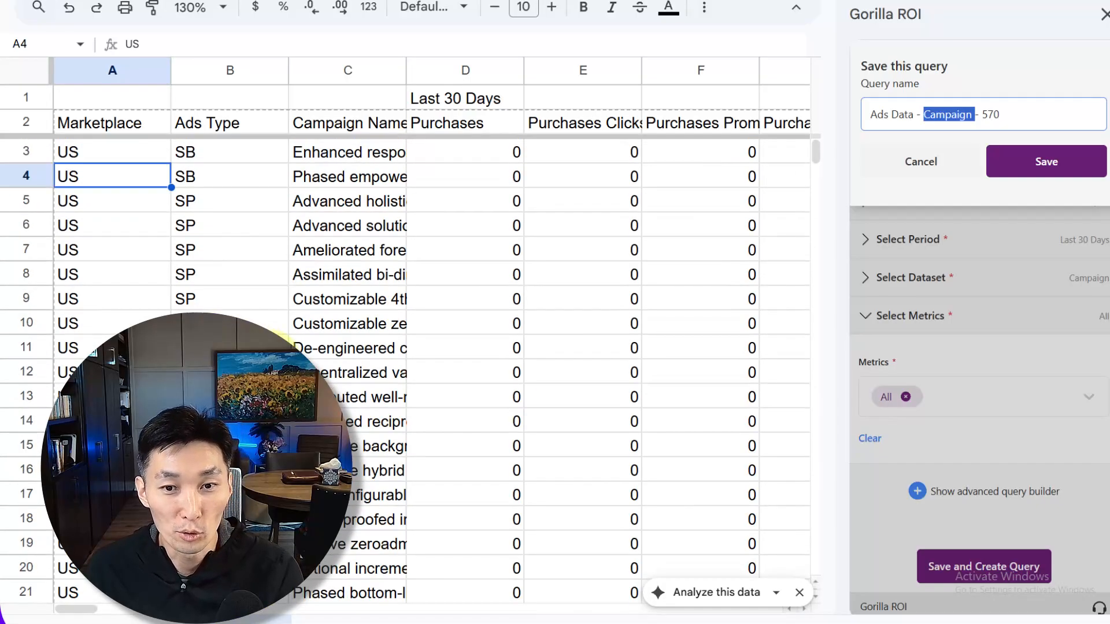
scroll(191, 263, "down", 15)
scroll(190, 263, "down", 2)
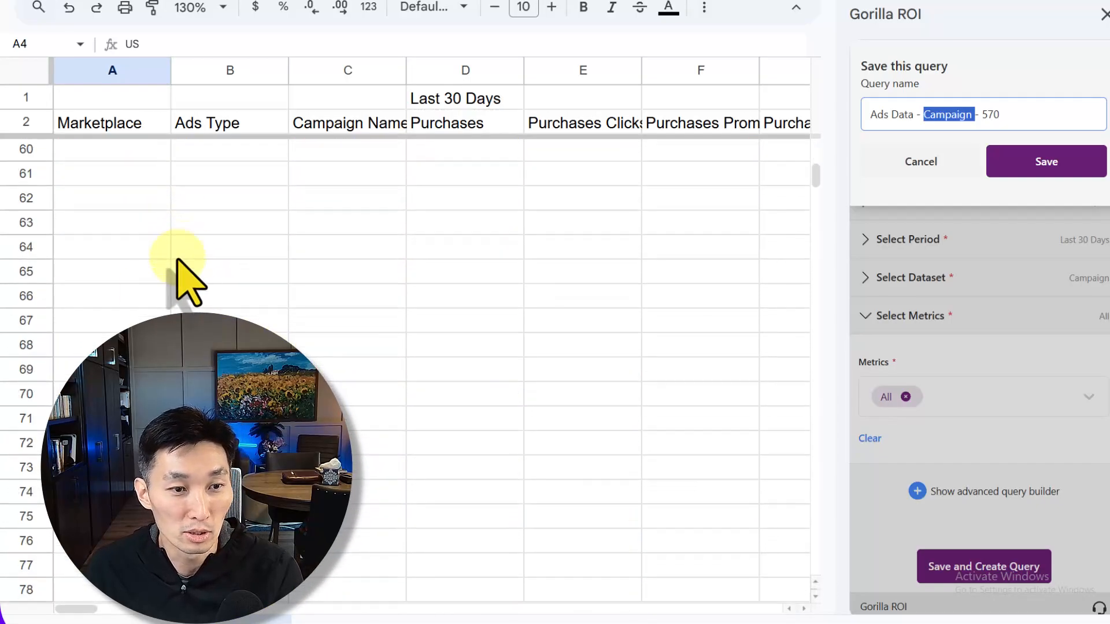
left_click(115, 270)
left_click(98, 224)
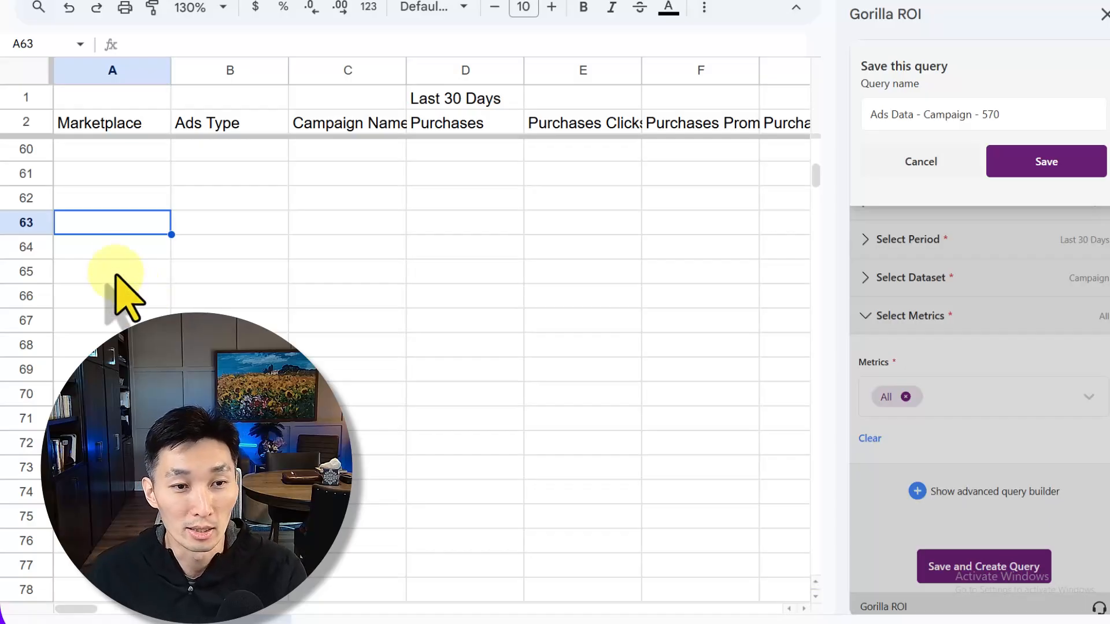
left_click(1003, 163)
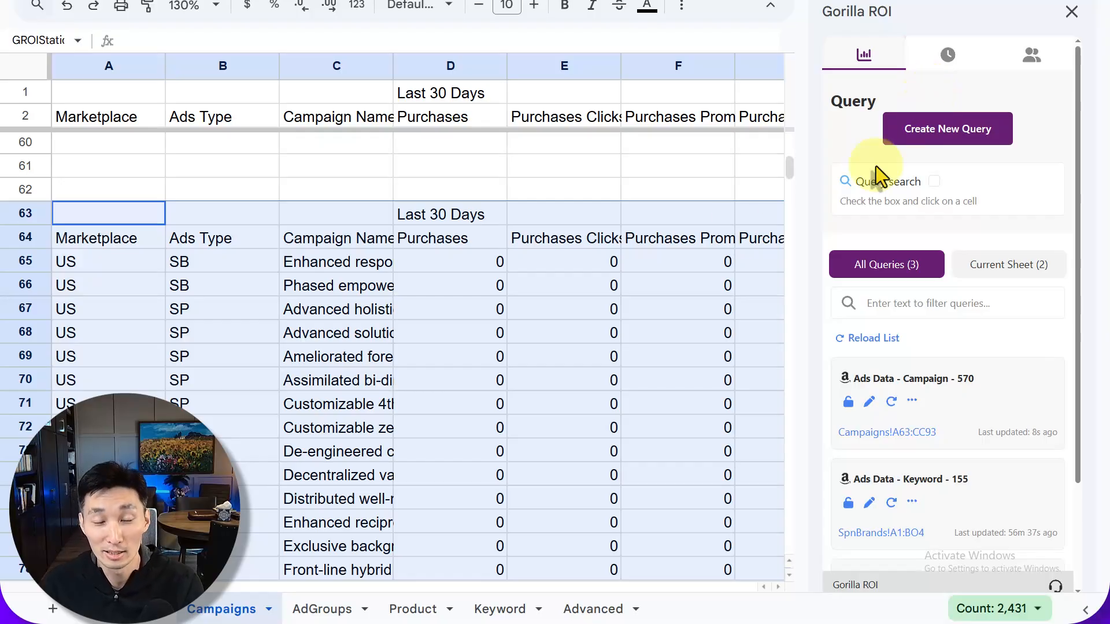
Examine the imported campaign table starting at row 63, including its header row and the Ads Type column.
left_click(467, 292)
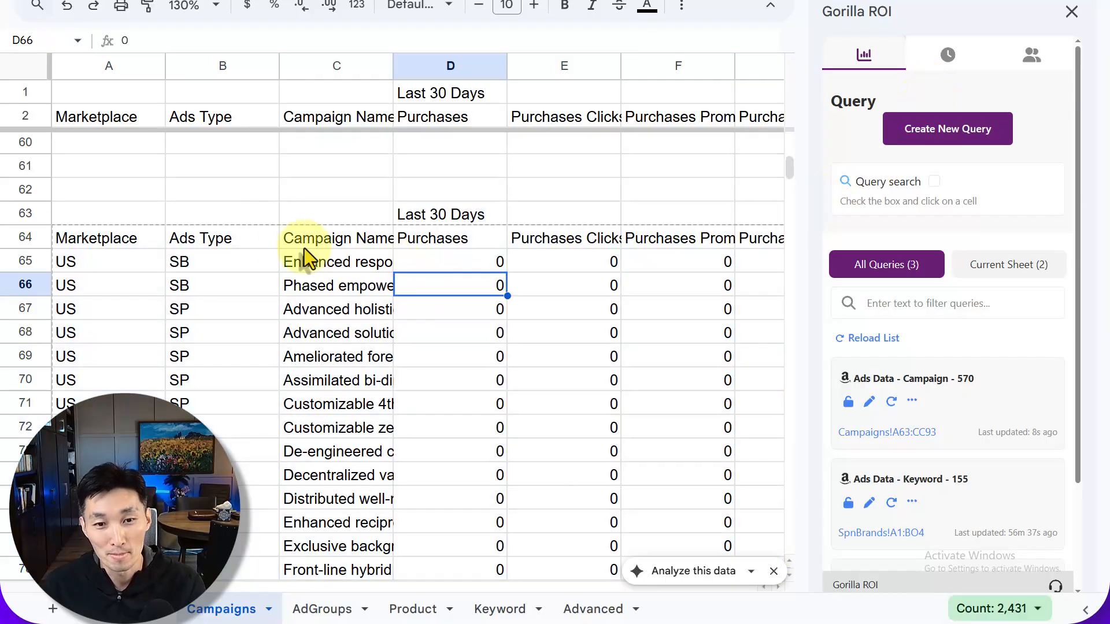
left_click(107, 241)
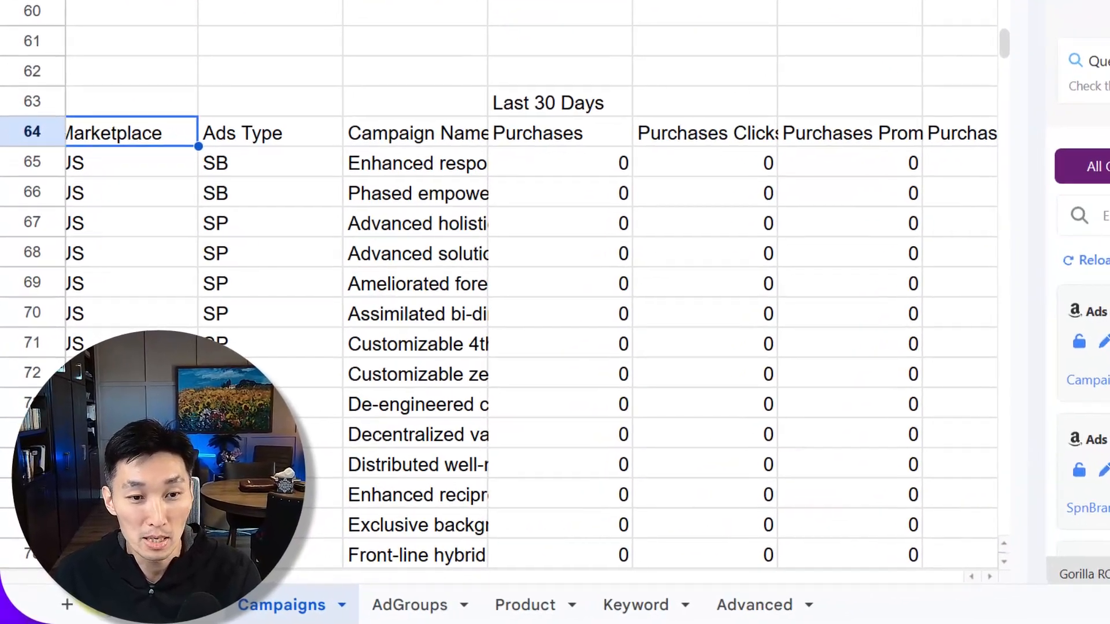
scroll(405, 347, "right", 3)
scroll(404, 289, "left", 3)
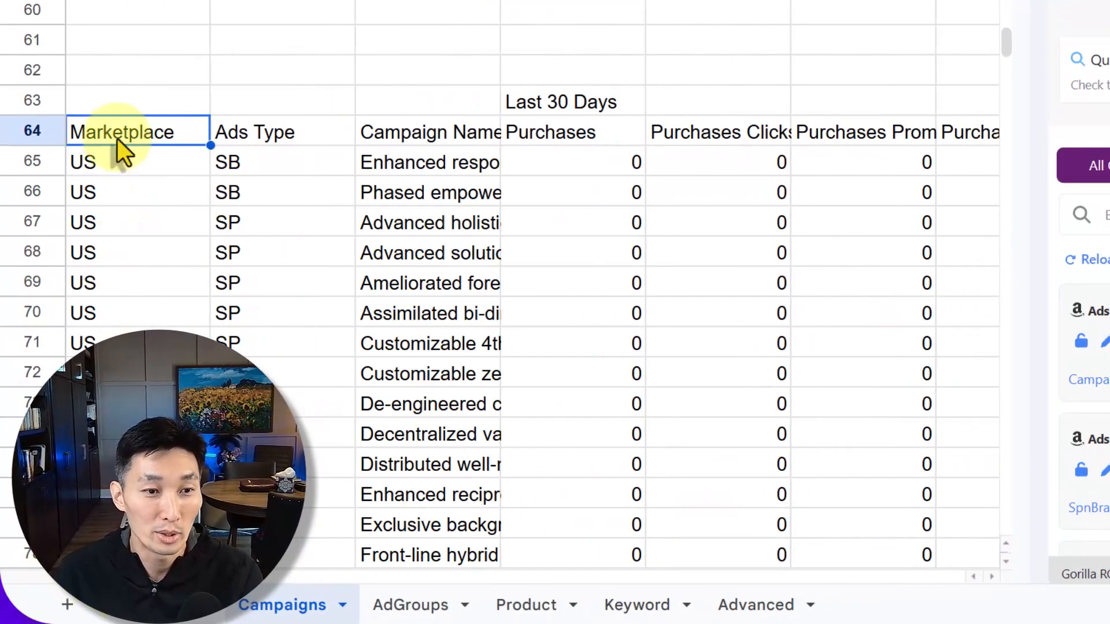
left_click(289, 134)
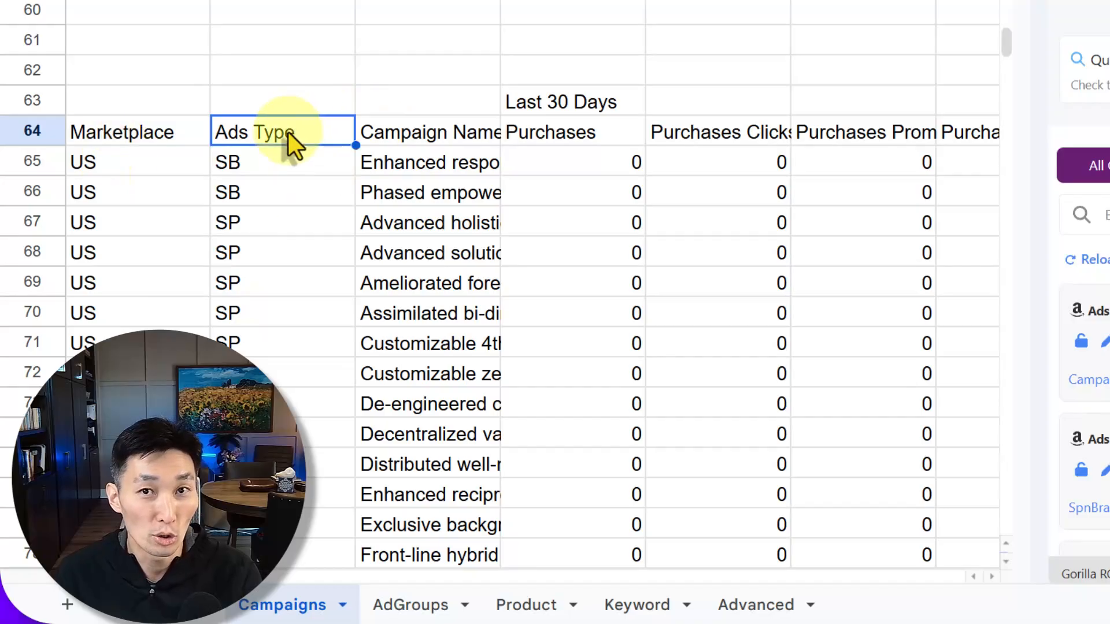
left_click(282, 196)
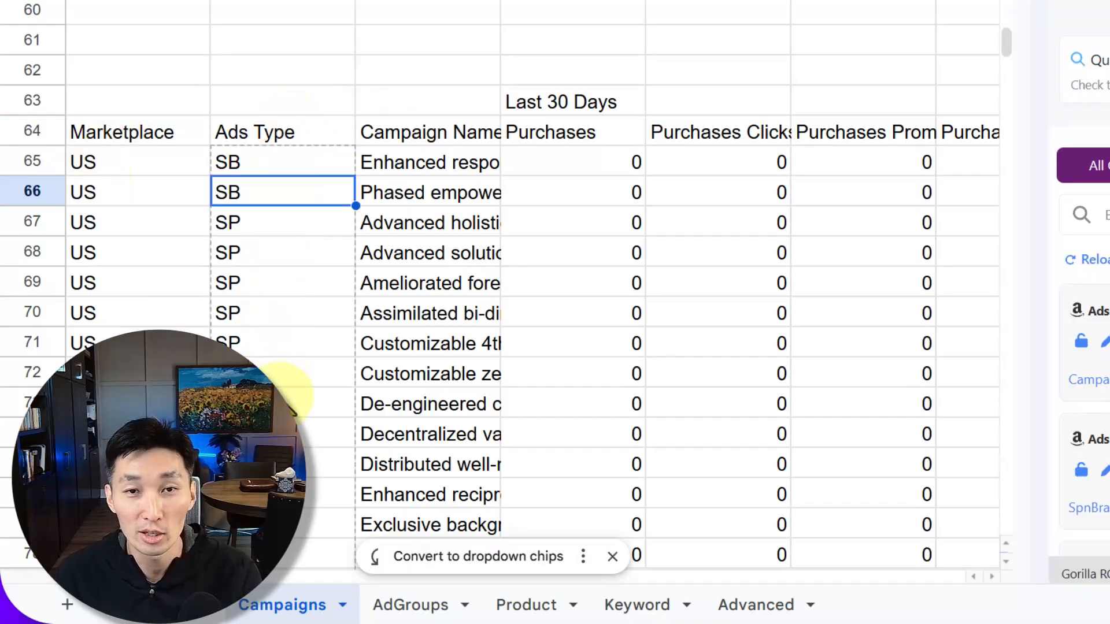
Check the Ads Type values of the imported campaigns from the first row to the end of the table.
scroll(292, 399, "down", 6)
left_click(277, 345)
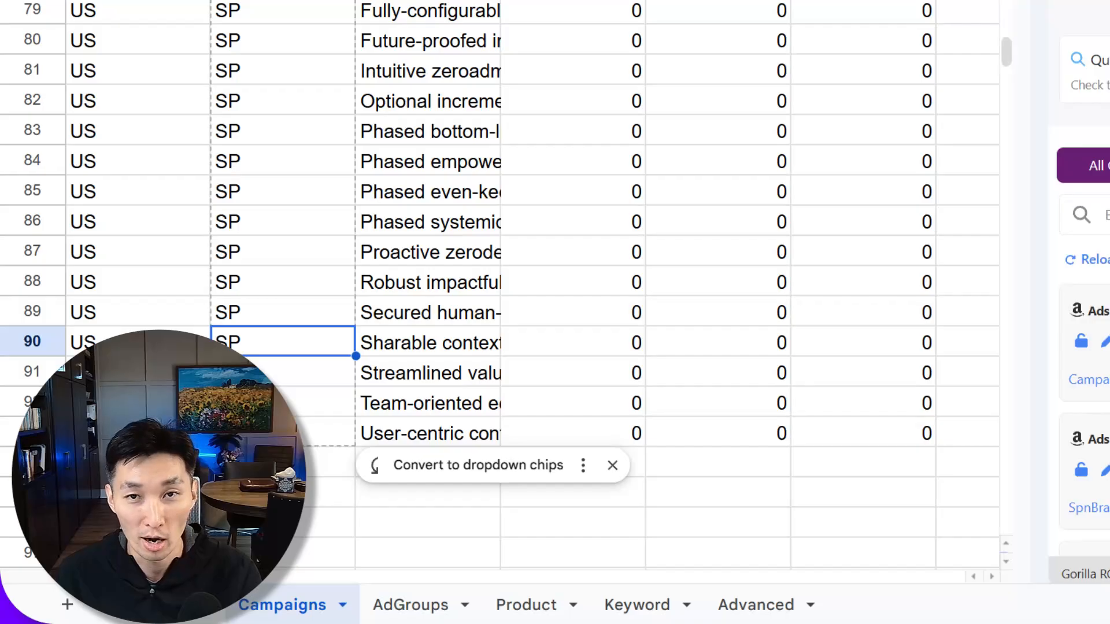
scroll(277, 346, "up", 6)
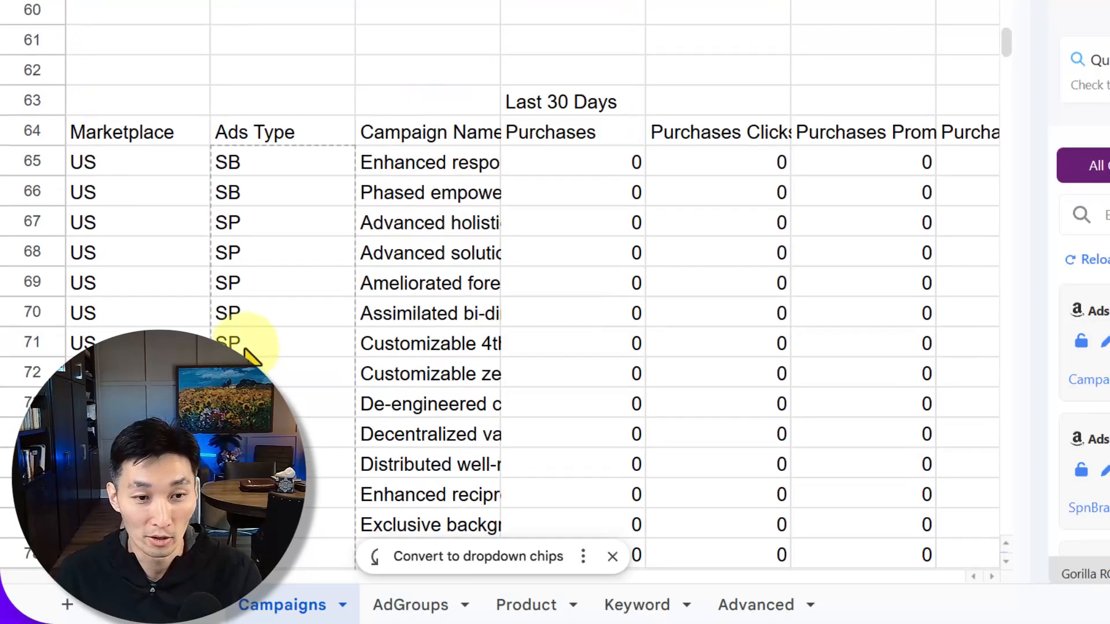
left_click(266, 252)
left_click(265, 170)
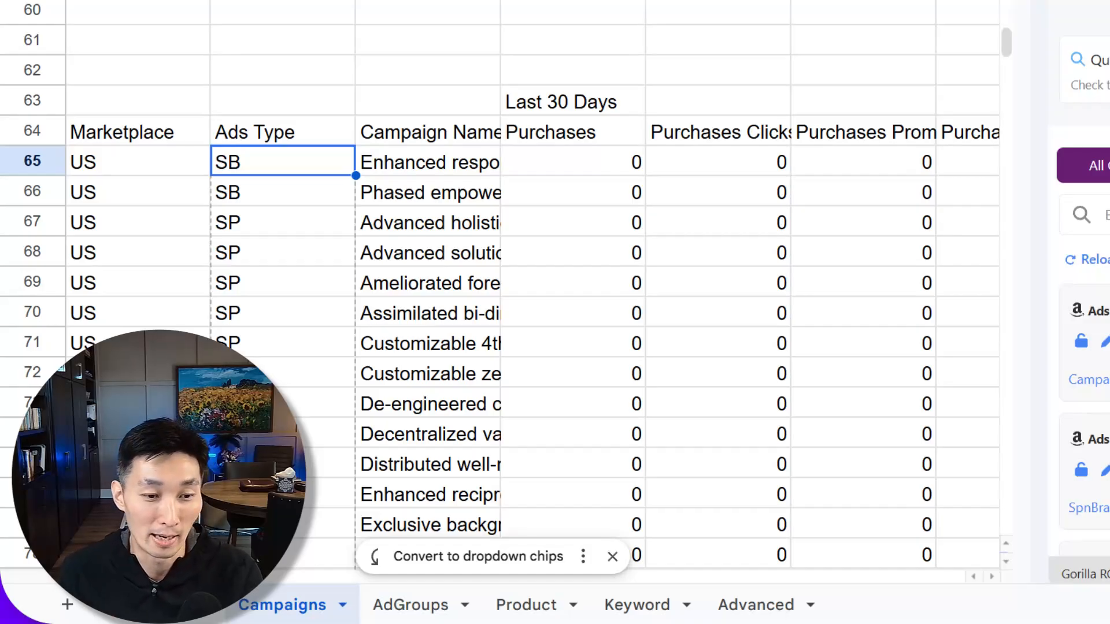
Examine the campaign table's metric columns from Purchases through Sales and New To Brand to Conversion.
scroll(532, 289, "right", 10)
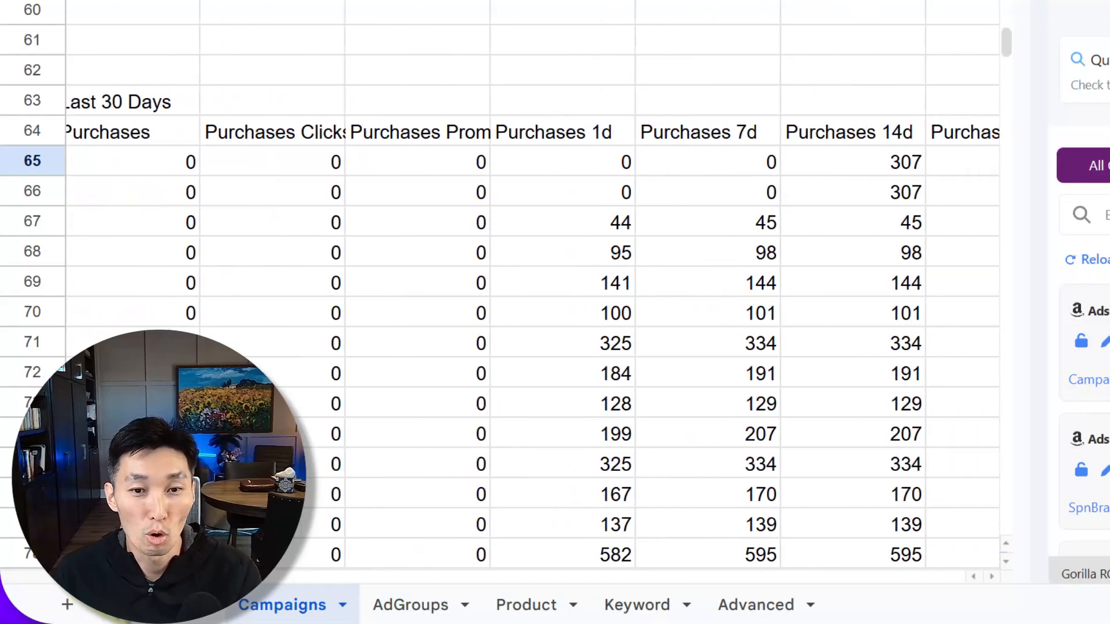
scroll(532, 289, "right", 8)
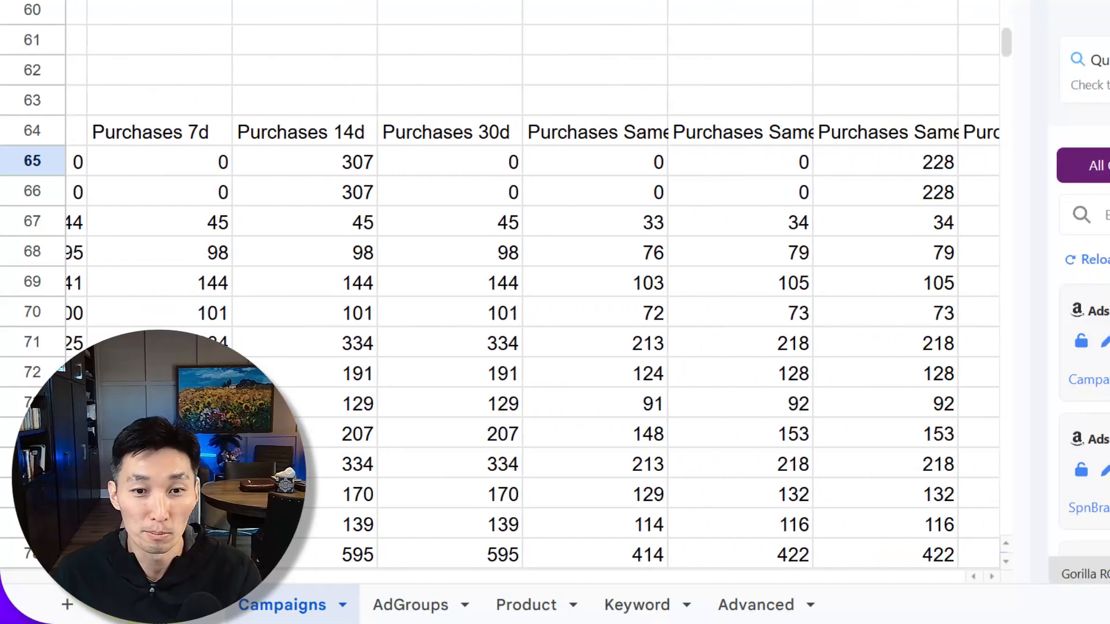
scroll(204, 617, "right", 12)
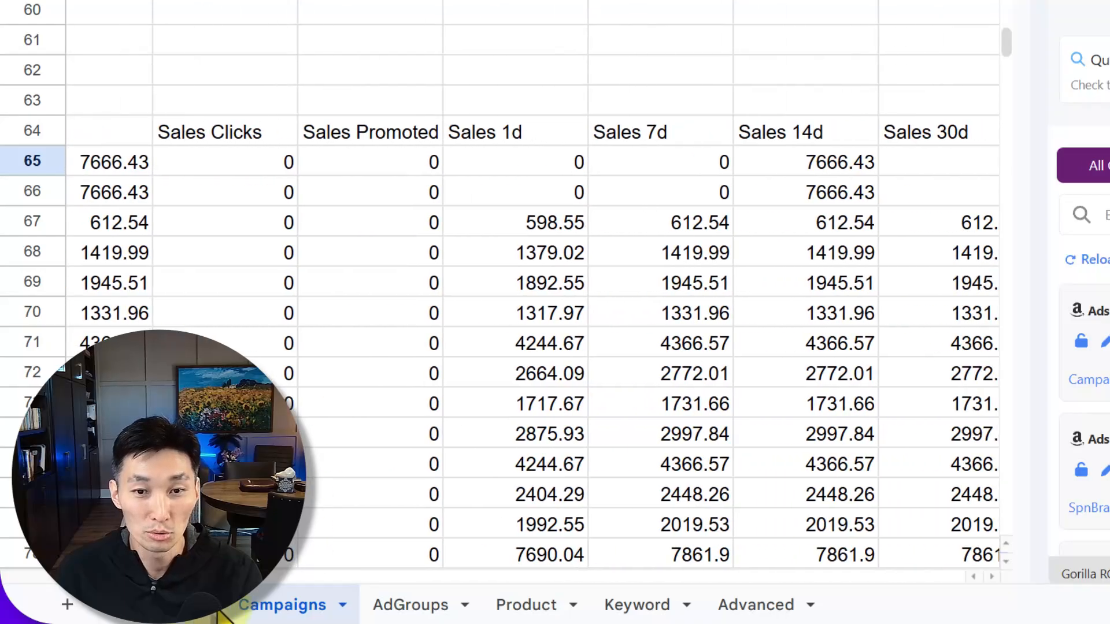
scroll(292, 616, "right", 6)
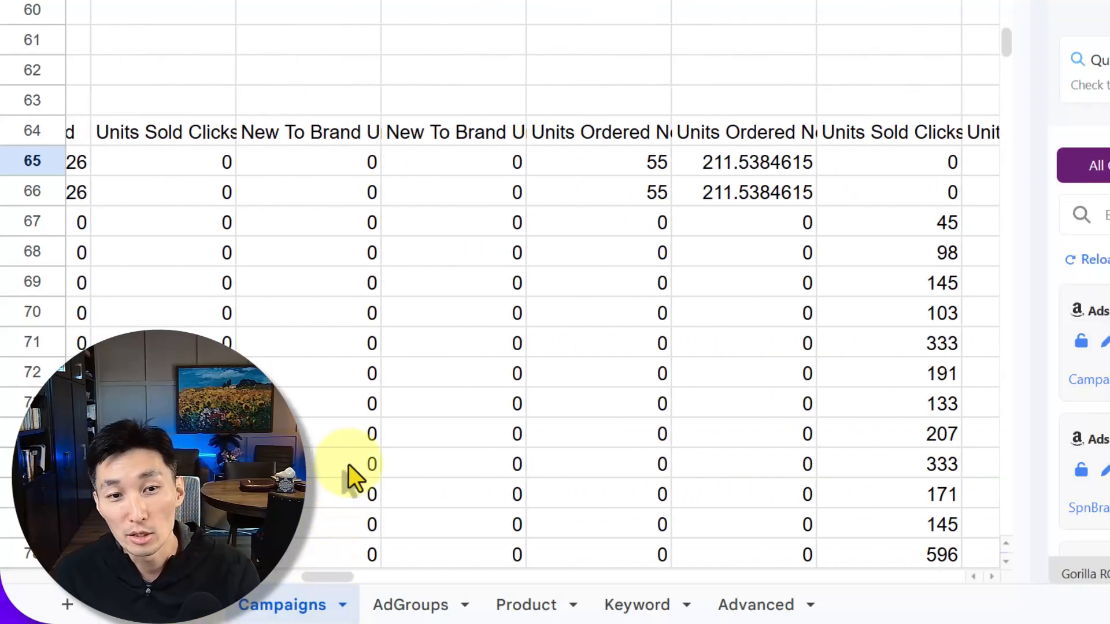
left_click(349, 142)
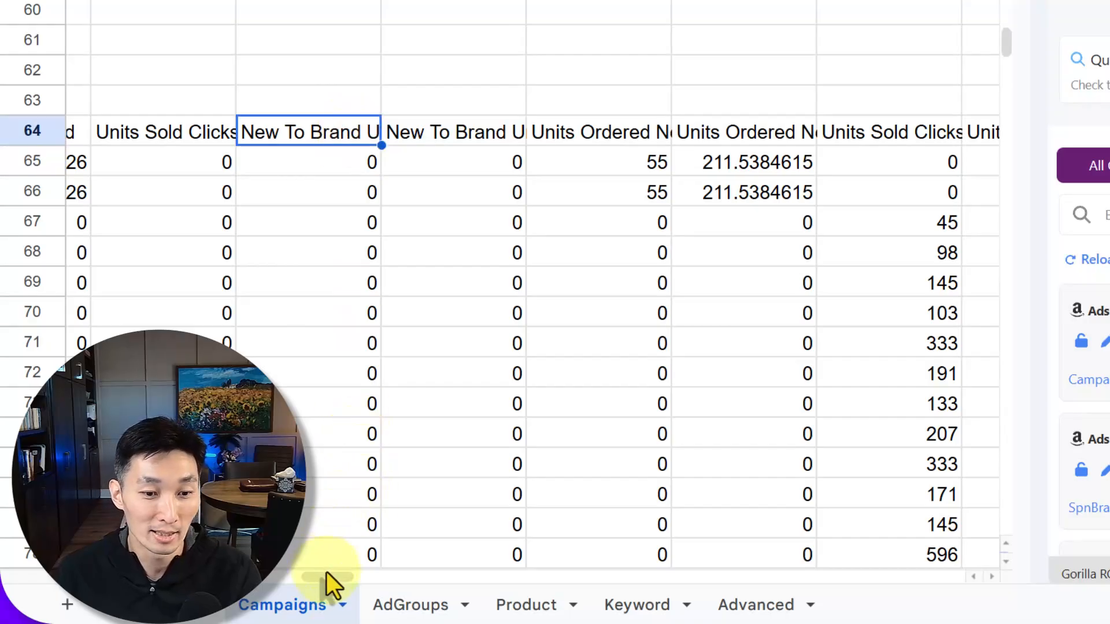
left_click_drag(328, 575, 453, 594)
left_click(619, 141)
left_click(638, 142)
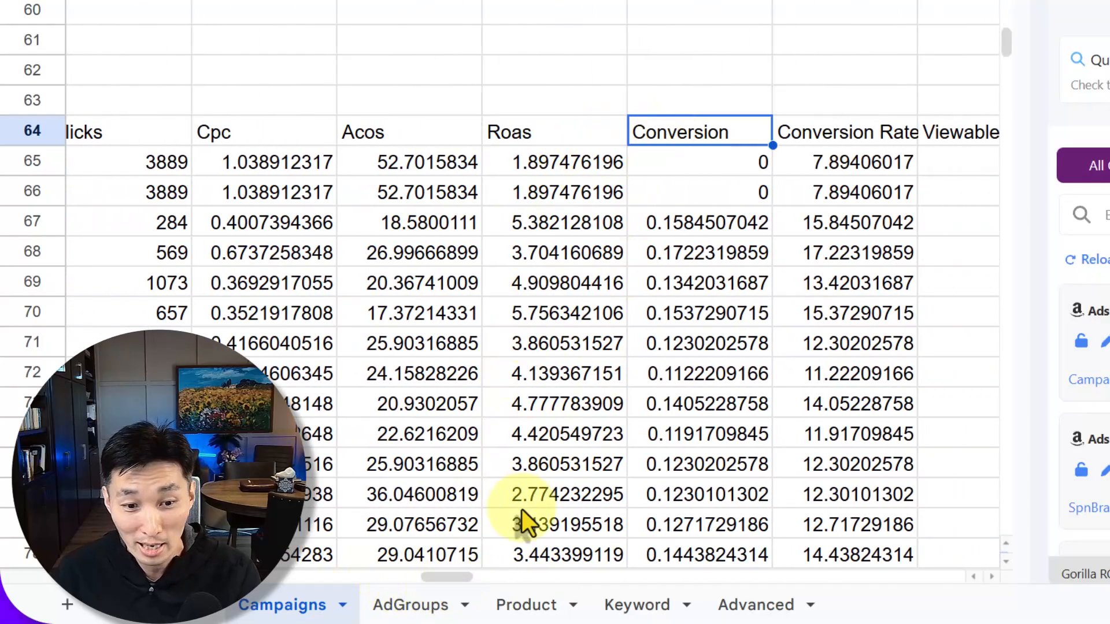
Examine the remaining campaign metric columns from Viewable Impressions to the Orders header in column CC.
left_click_drag(447, 581, 481, 570)
left_click(609, 120)
key("Left")
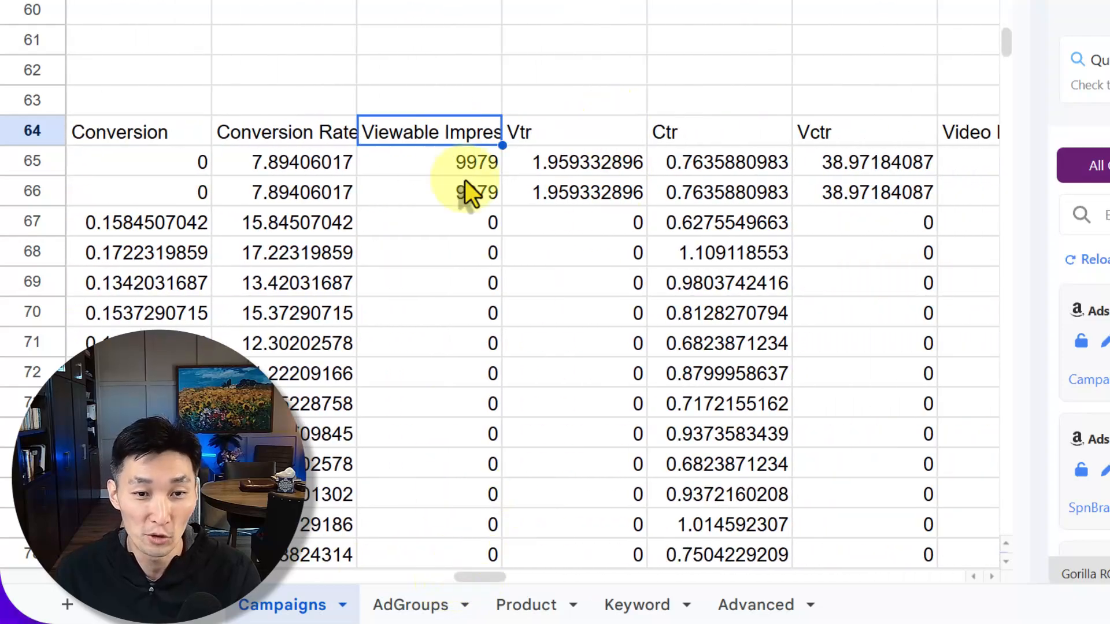
left_click_drag(498, 570, 733, 581)
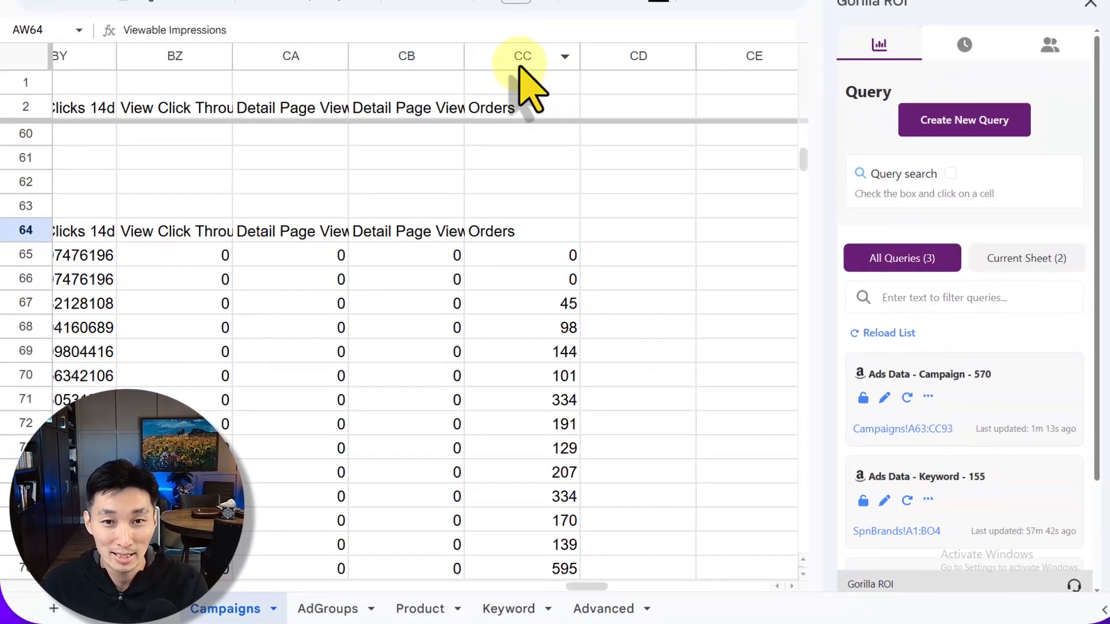
left_click(543, 234)
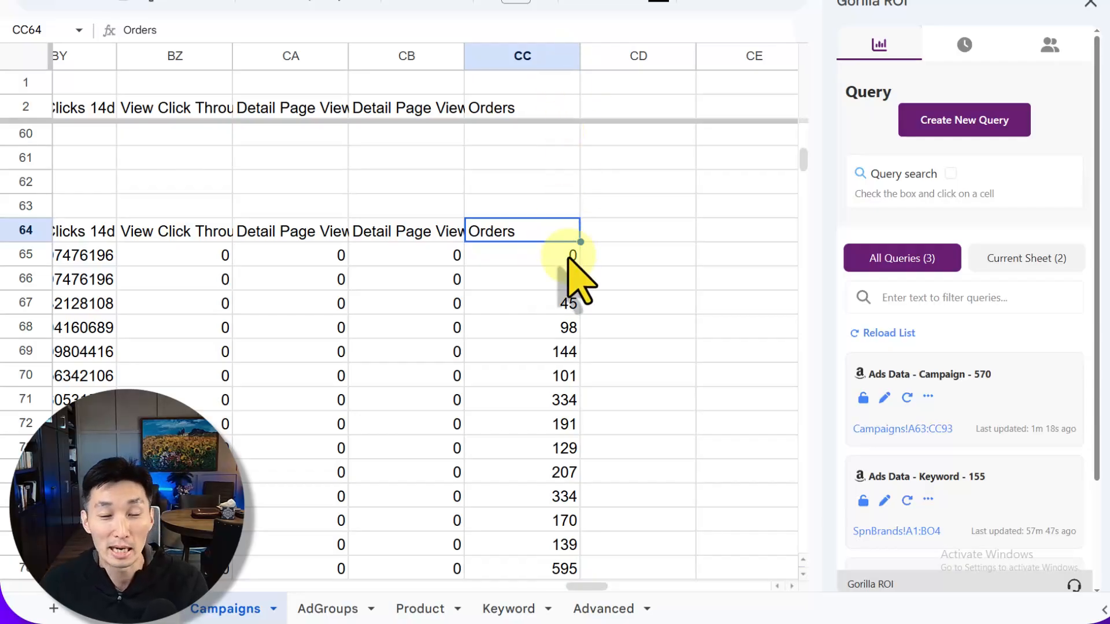
Select the campaign table from header row 64 to its last row to review its extent, and clear the selection.
key("ctrl+shift+Left")
key("ctrl+shift+Down")
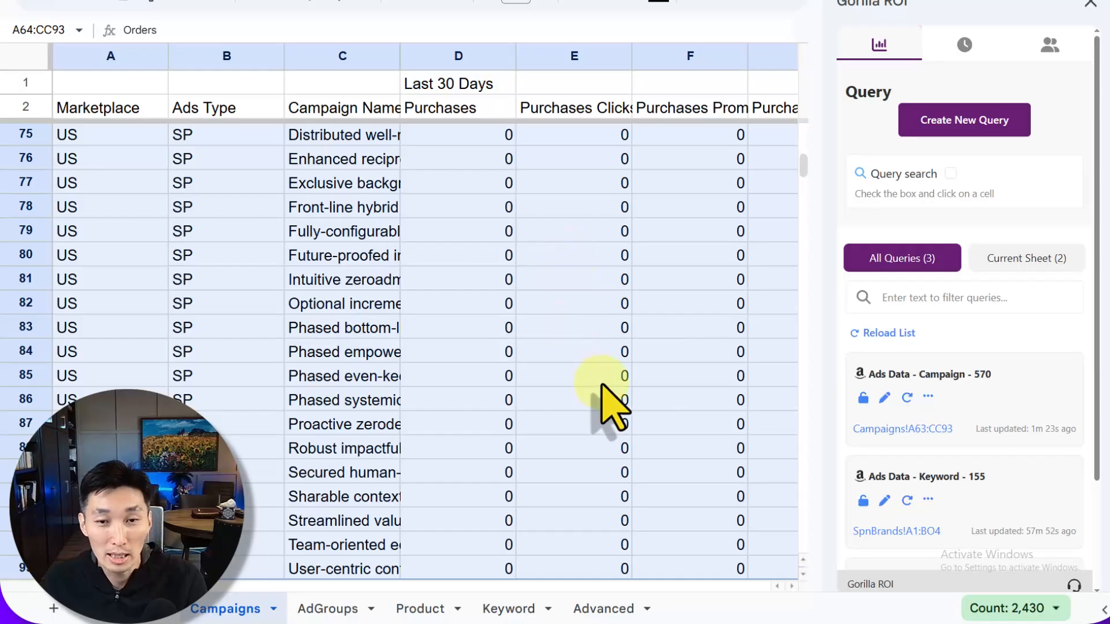
scroll(594, 400, "down", 2)
scroll(393, 387, "up", 1)
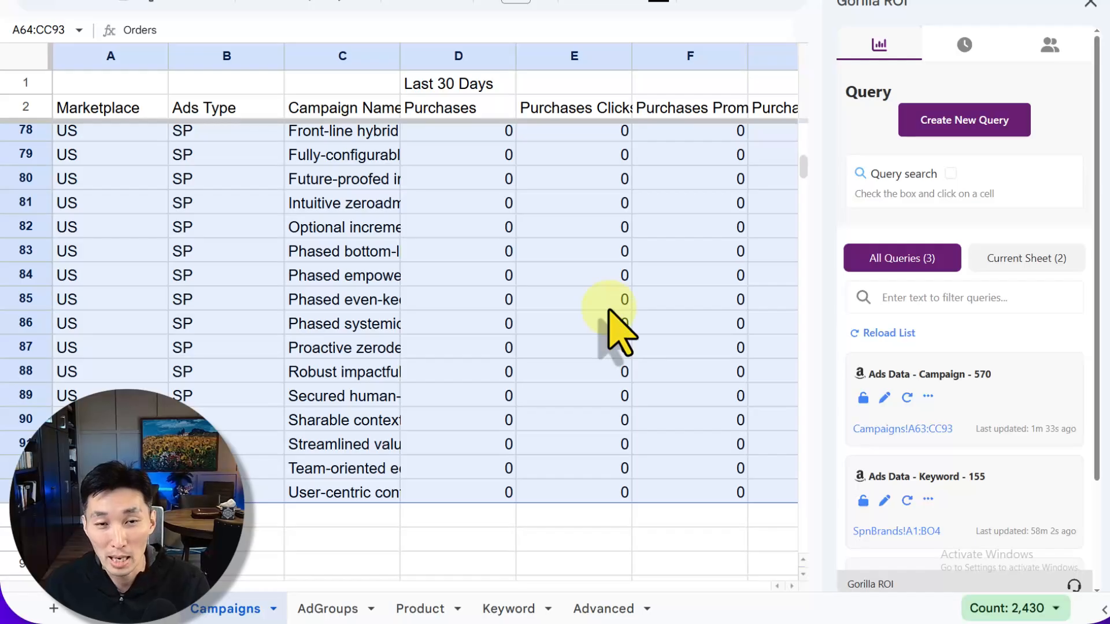
left_click(386, 321)
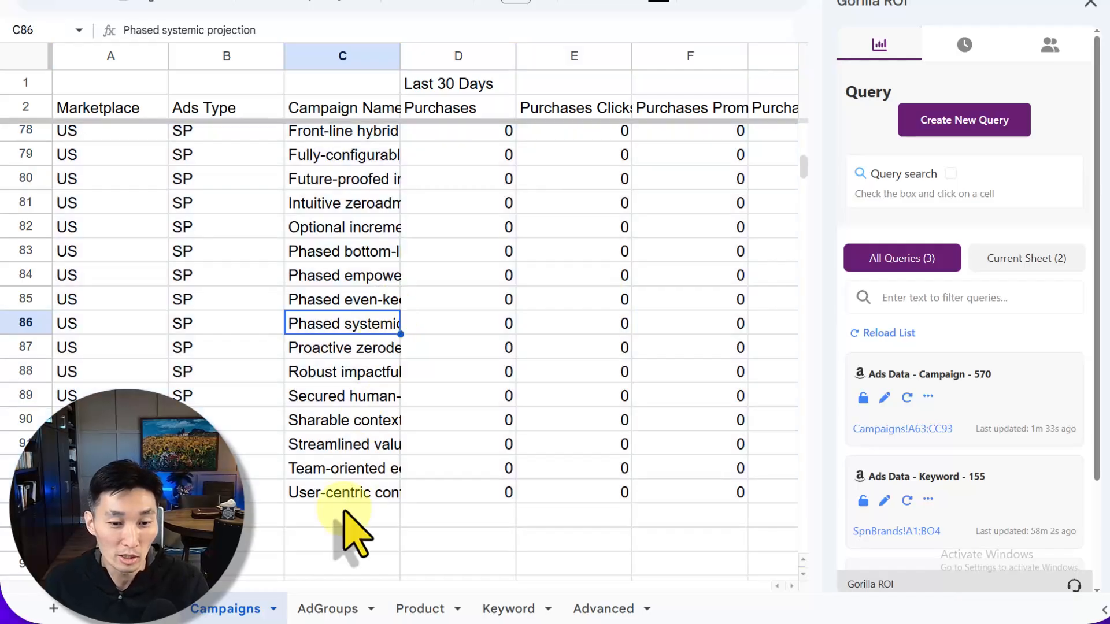
Start a new query at cell A1 of the AdGroups sheet with Amazon Ads Data as its source.
left_click(328, 608)
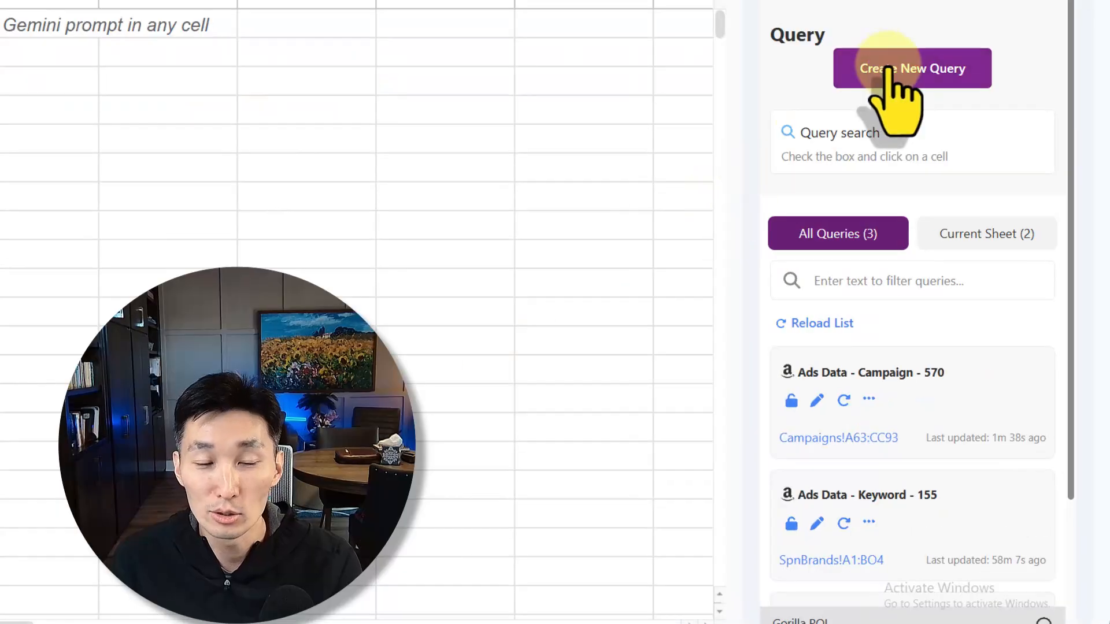
left_click(925, 74)
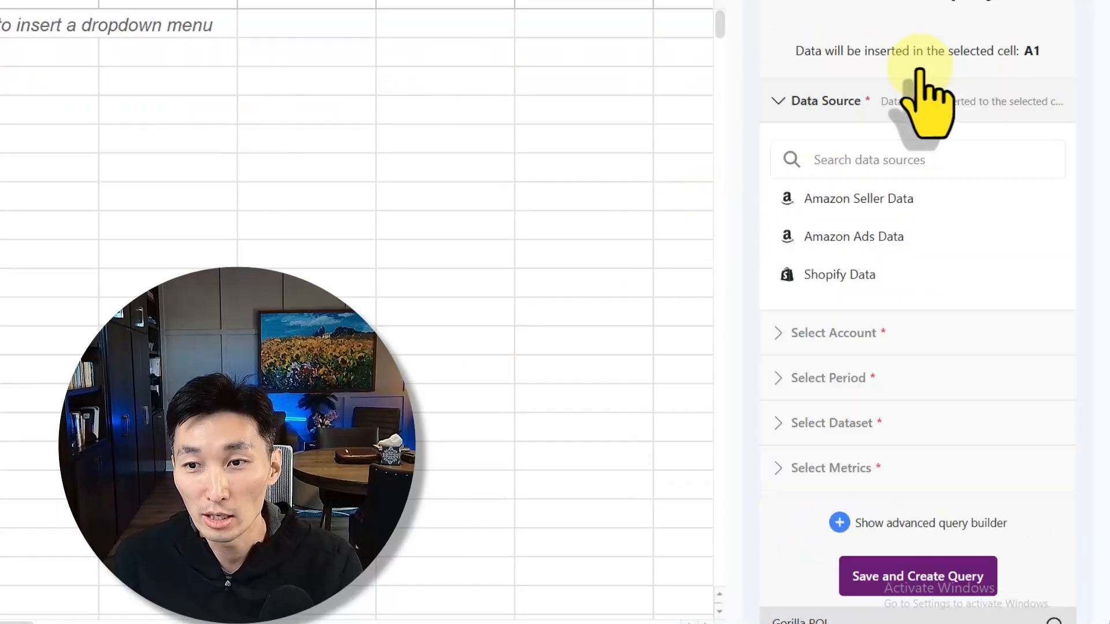
left_click(854, 237)
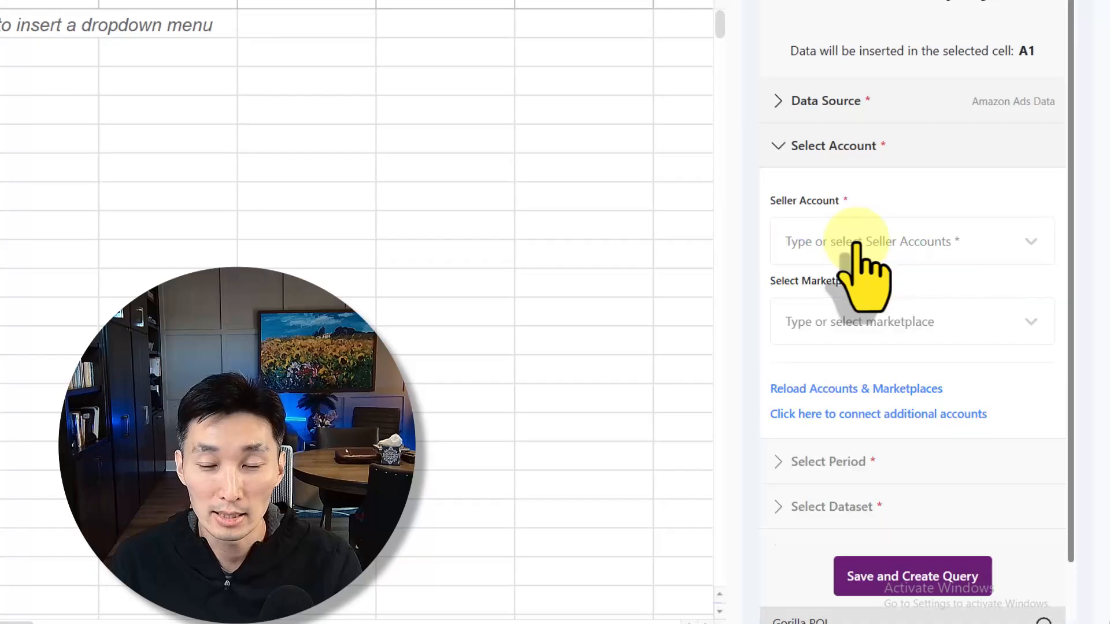
Set the query's seller account to TESTSELLER2 and include all marketplaces.
left_click(855, 243)
left_click(838, 409)
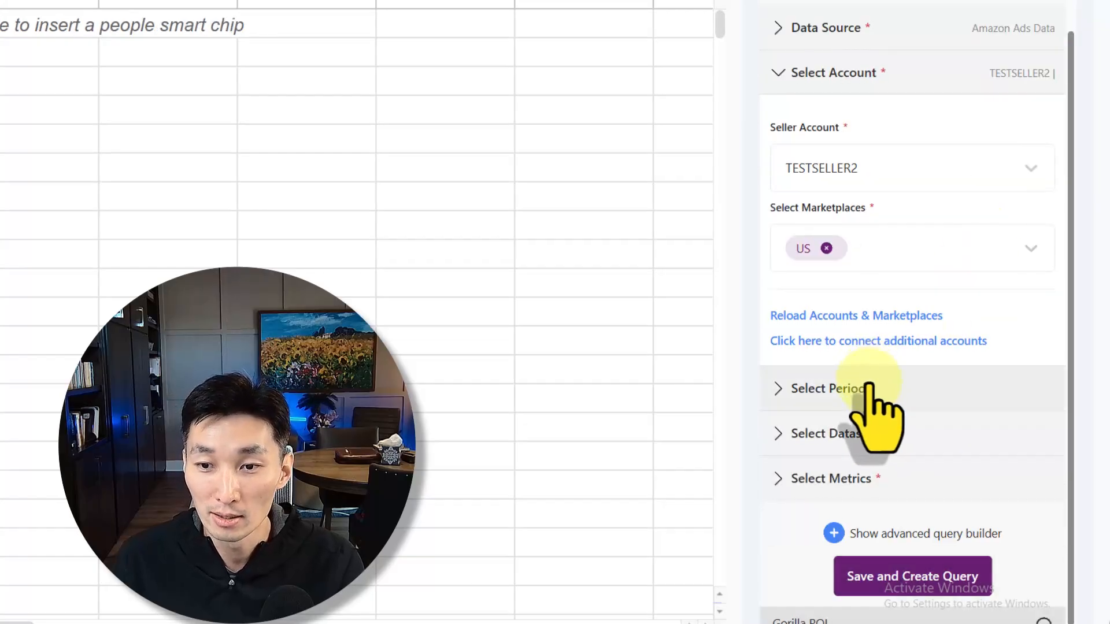
left_click(902, 245)
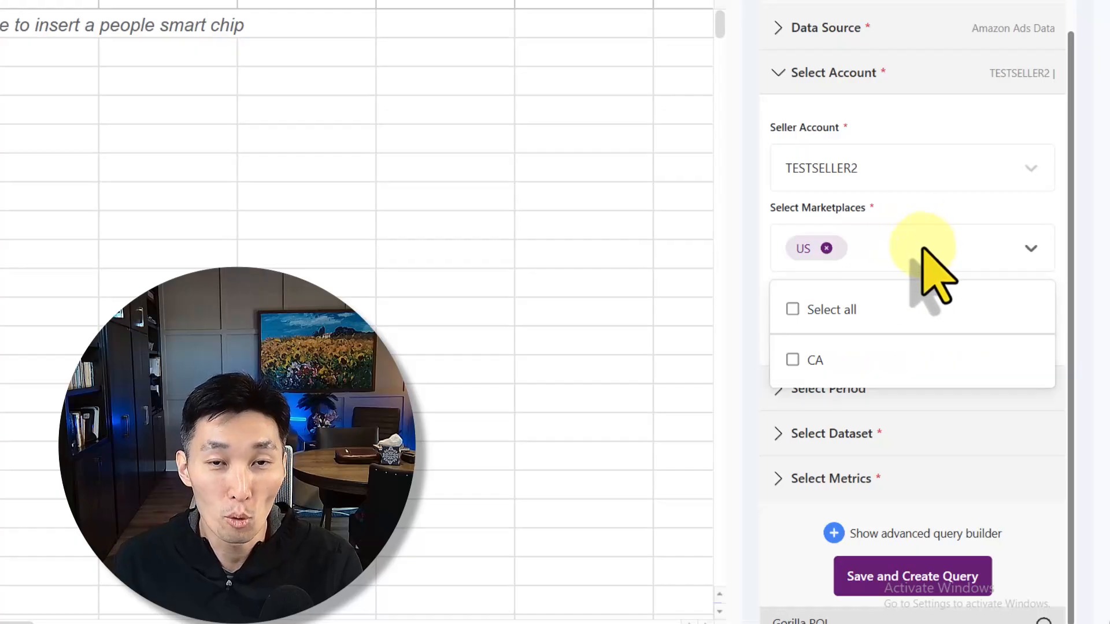
left_click(835, 312)
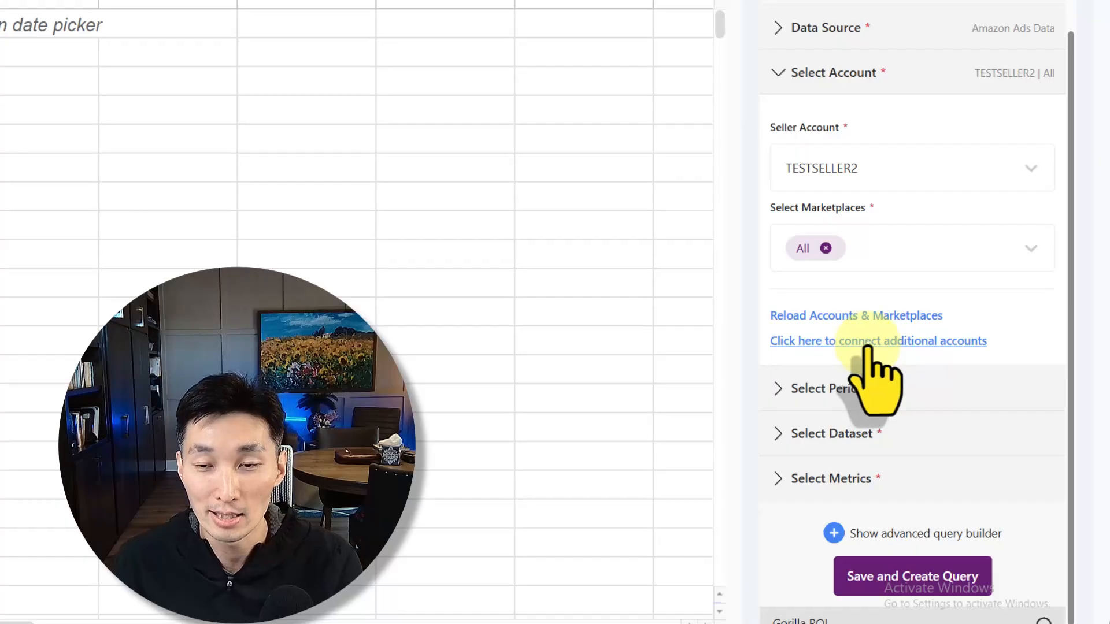
Set the query's period to Last 60 Days and review the other date range options.
left_click(832, 388)
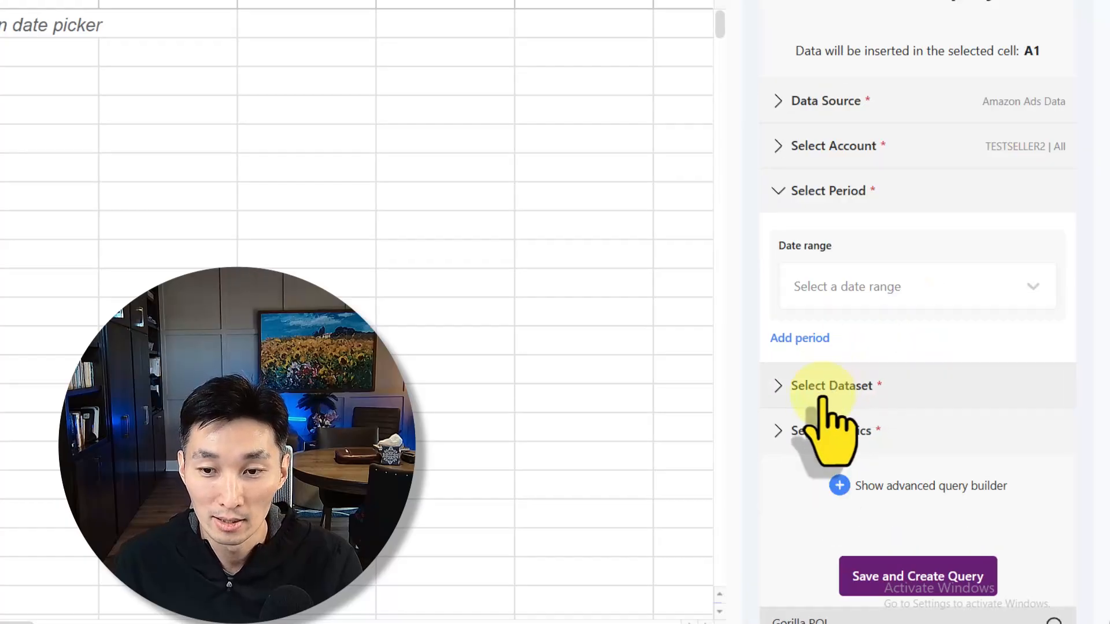
left_click(861, 289)
scroll(921, 458, "down", 2)
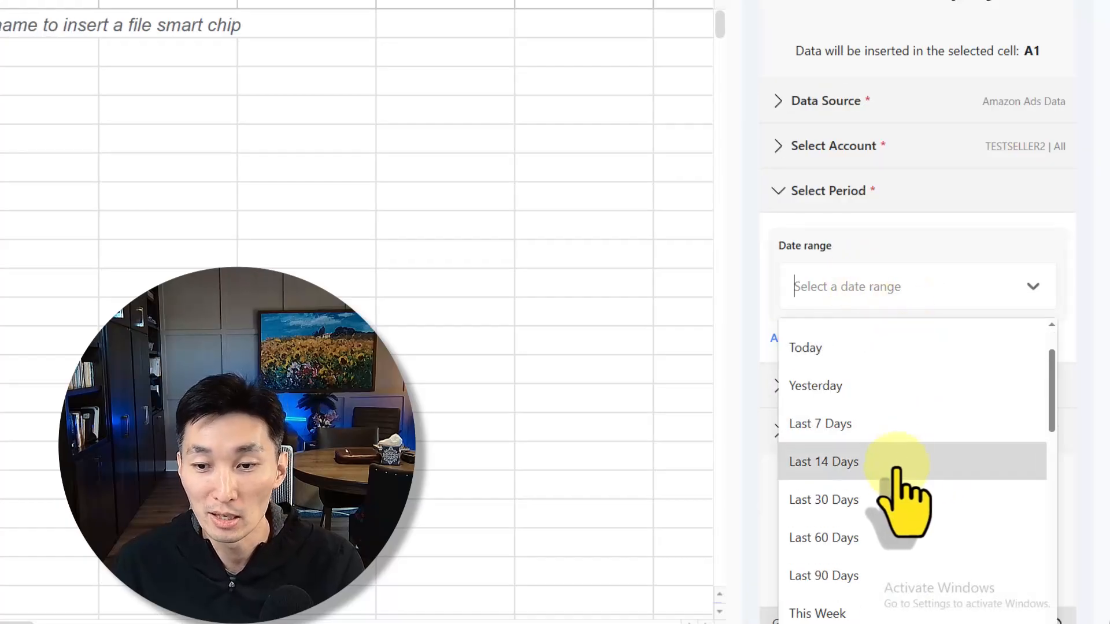
left_click(872, 535)
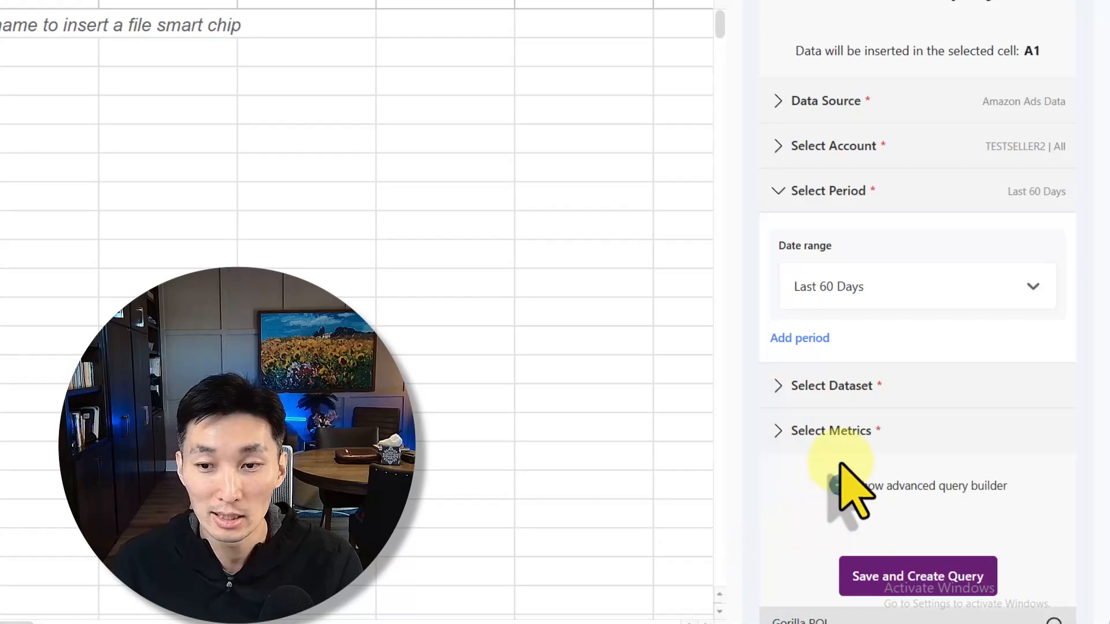
left_click(820, 384)
left_click(831, 196)
left_click(844, 289)
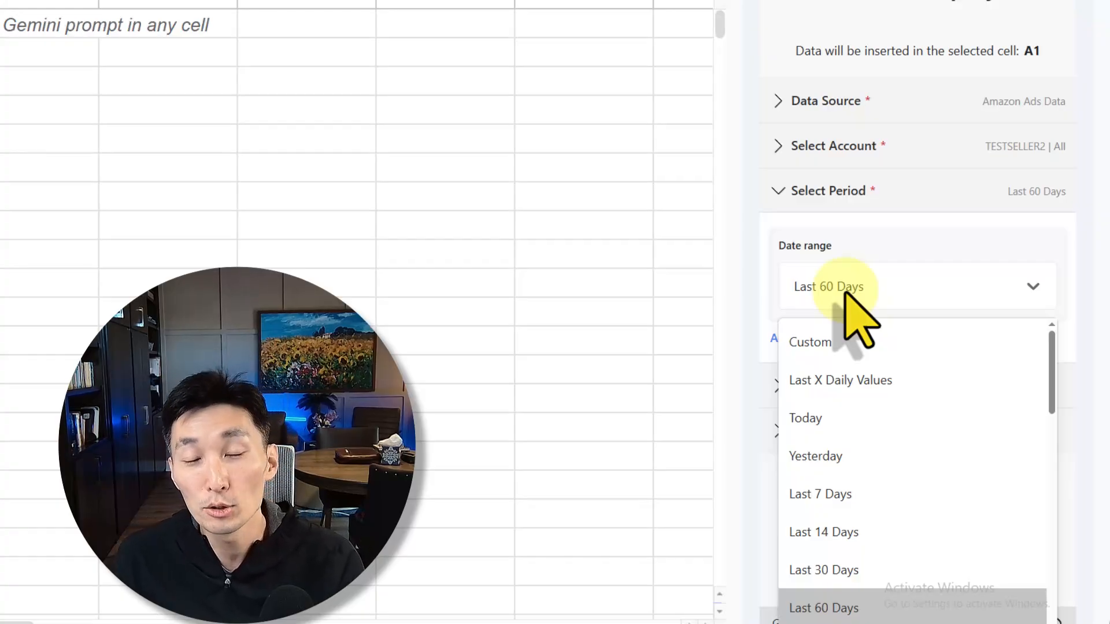
left_click(846, 292)
Choose Group as the query's dataset.
left_click(859, 384)
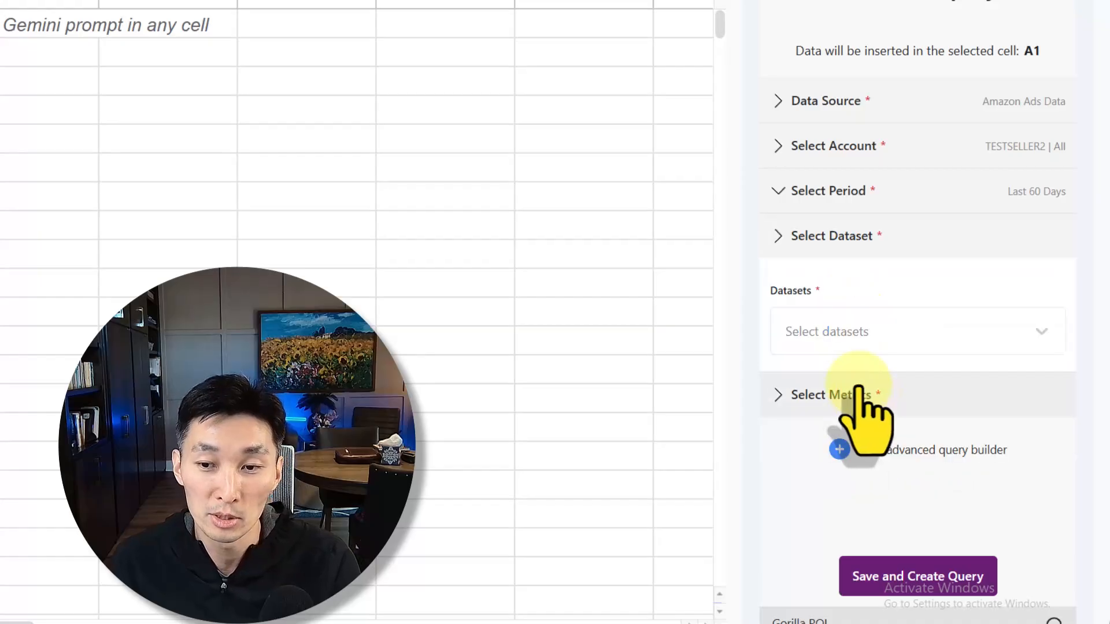
left_click(877, 333)
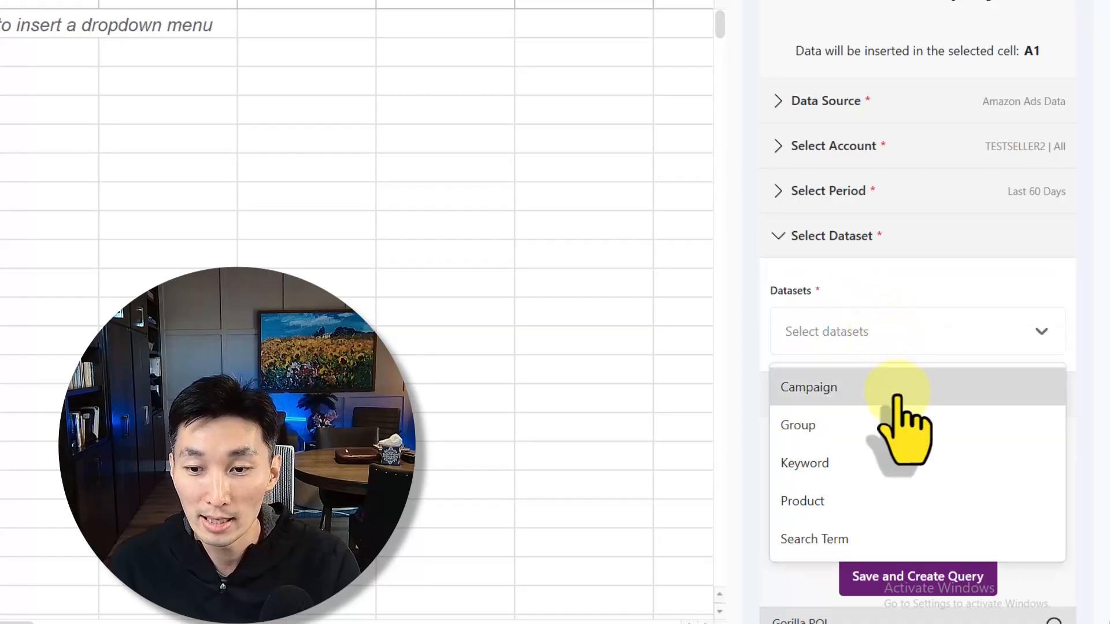
left_click(837, 428)
Include all available metrics in the ad group query.
left_click(834, 412)
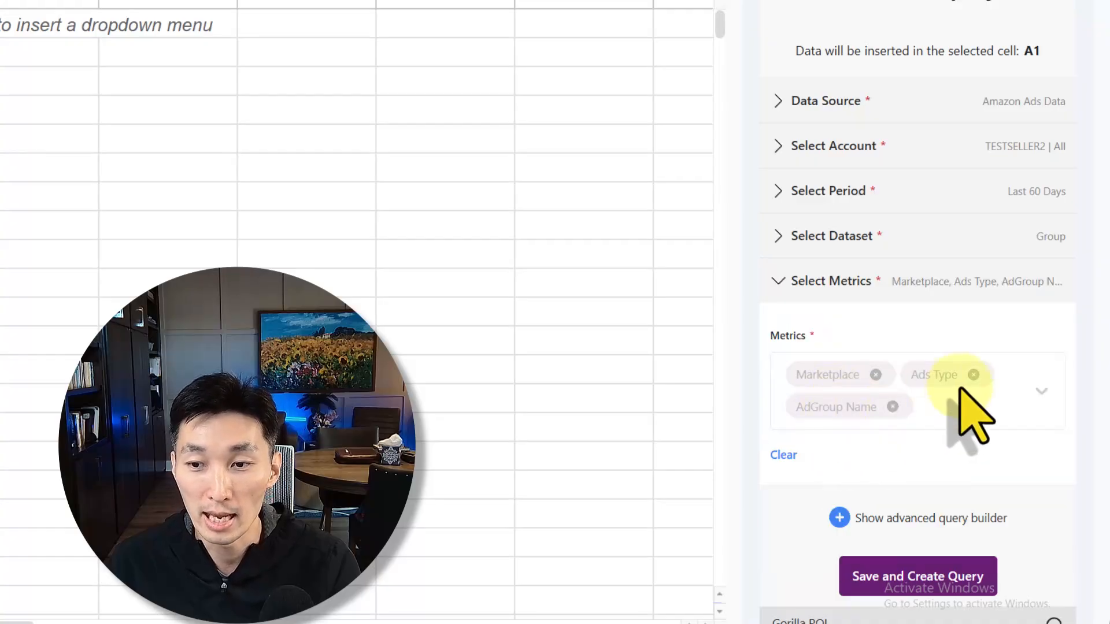
left_click(954, 417)
left_click(792, 535)
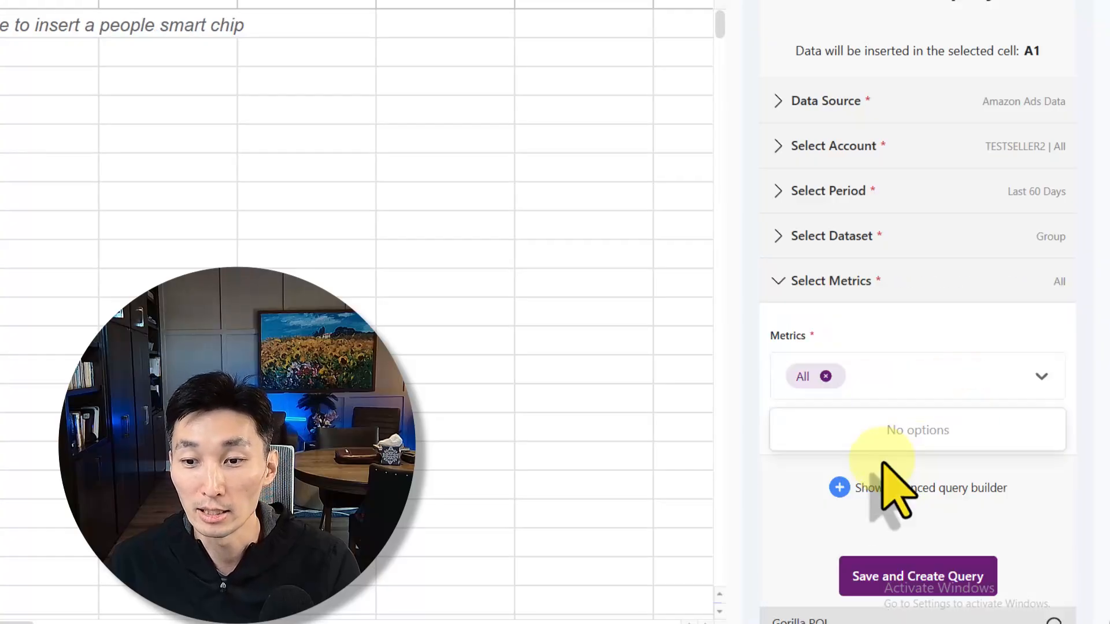
left_click(782, 337)
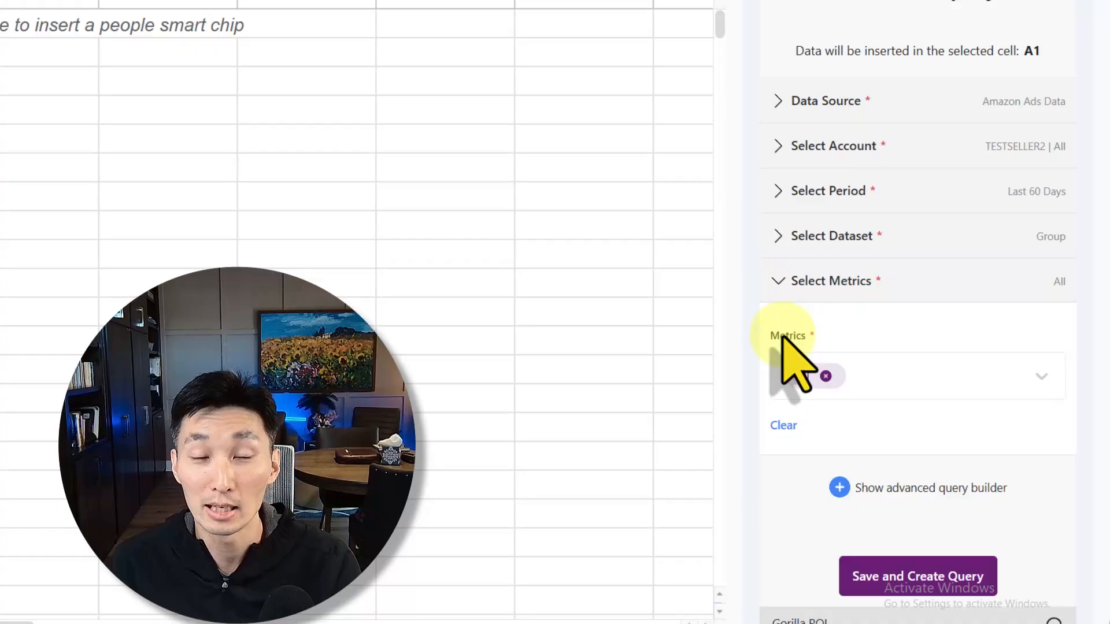
Save and create the query under the name "Ads Data - TOY STORE Group - 679".
left_click(871, 572)
left_click(855, 46)
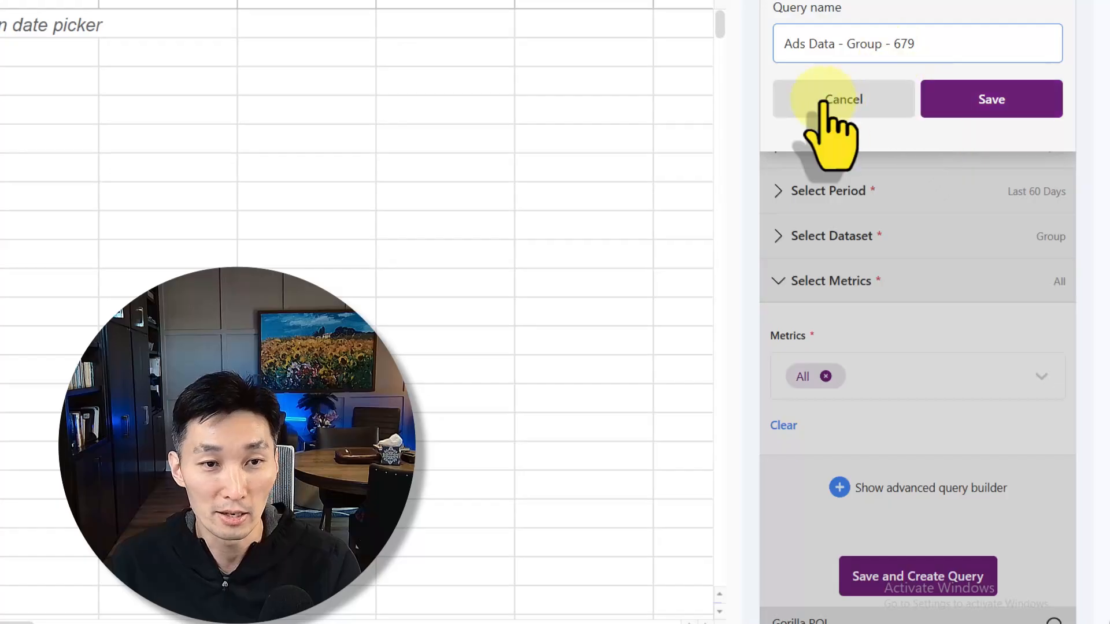
left_click(847, 39)
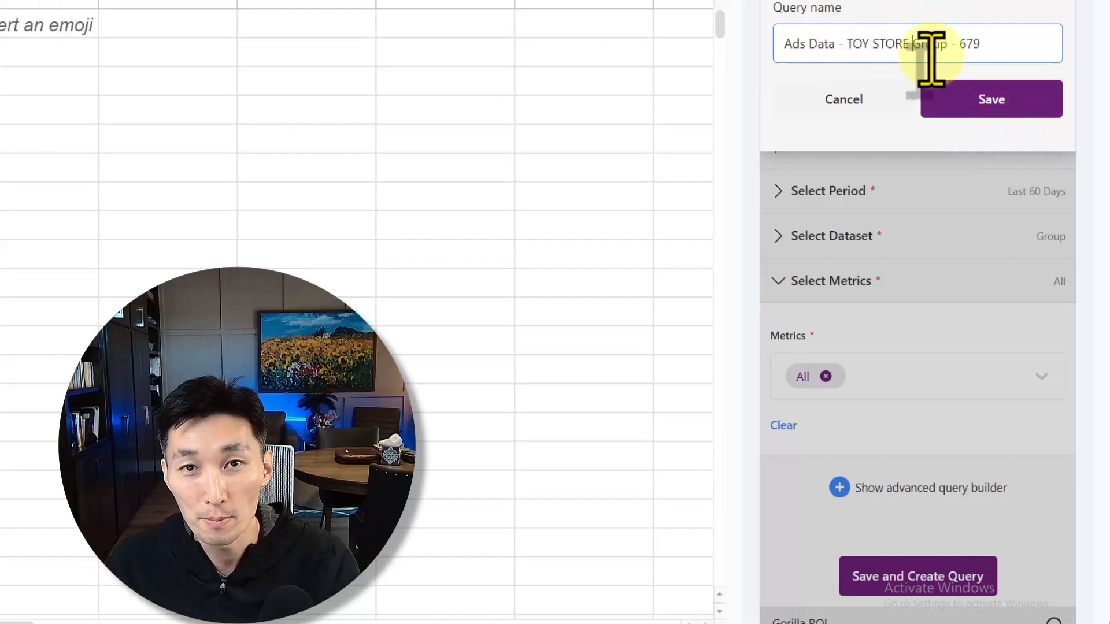
left_click(993, 100)
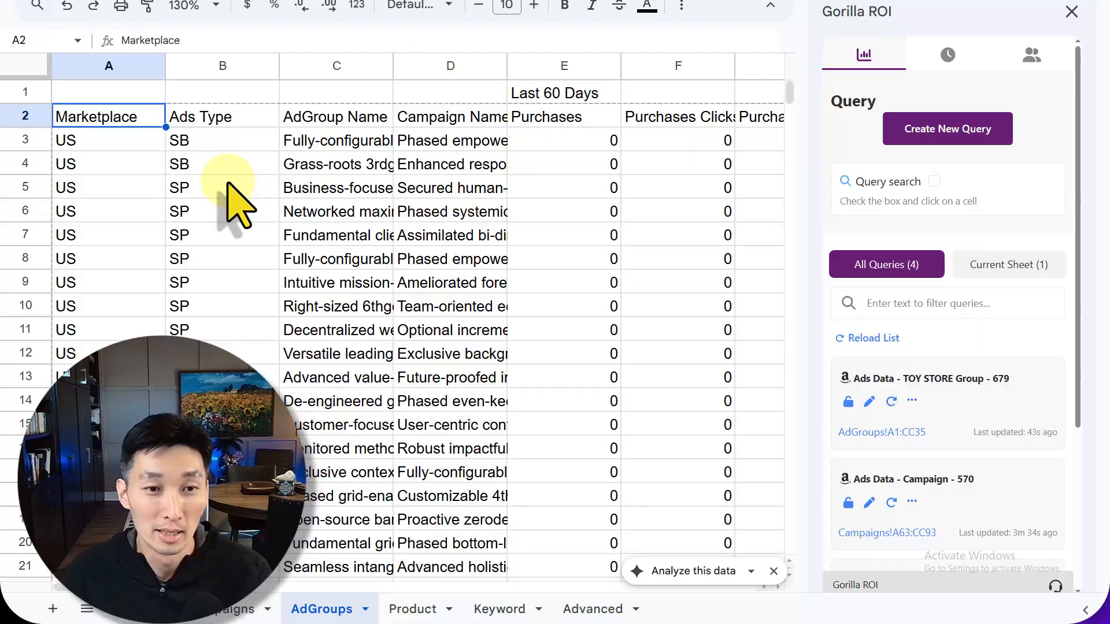
Examine the pulled ad group data on the AdGroups sheet, from the marketplace and name columns through purchases, sales and ROAS metrics.
left_click(123, 138)
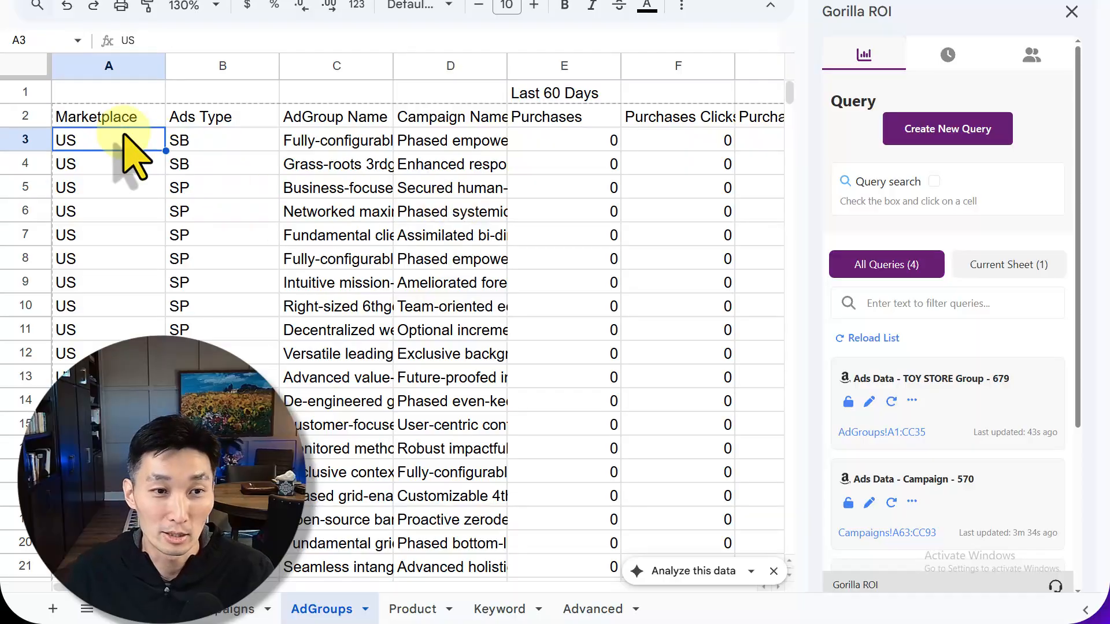
left_click(120, 118)
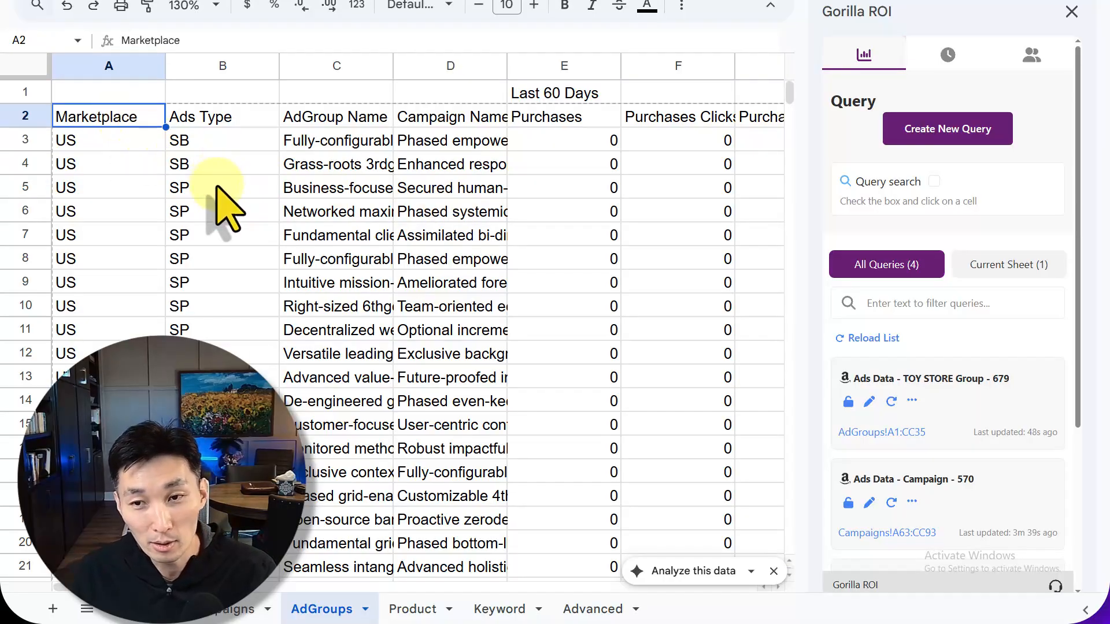
scroll(275, 350, "down", 5)
scroll(285, 371, "up", 5)
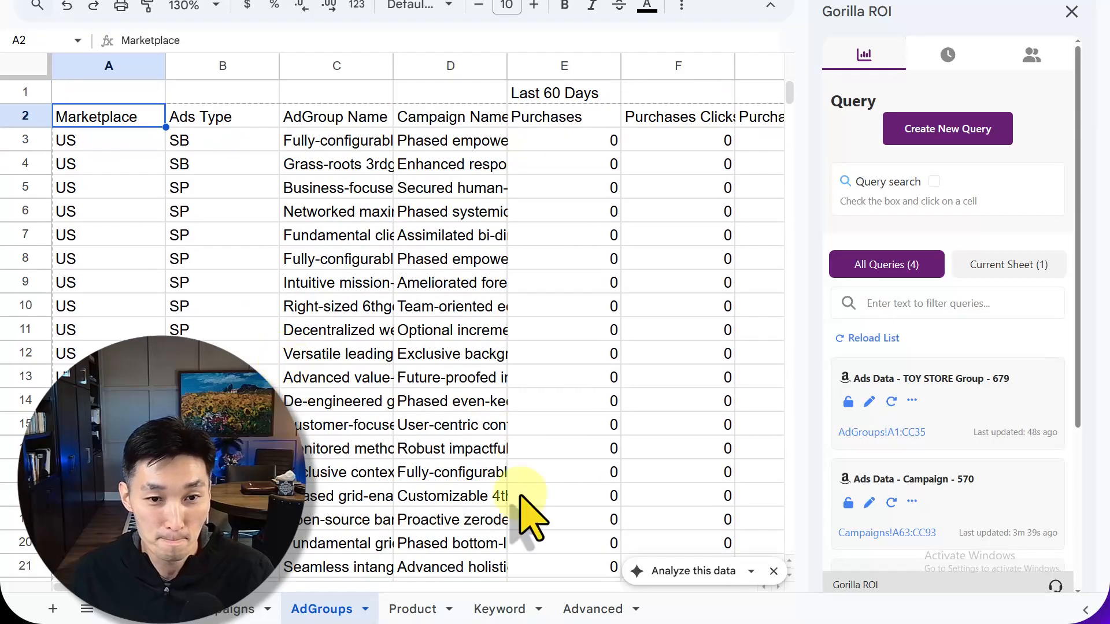
scroll(249, 298, "right", 5)
scroll(249, 298, "left", 2)
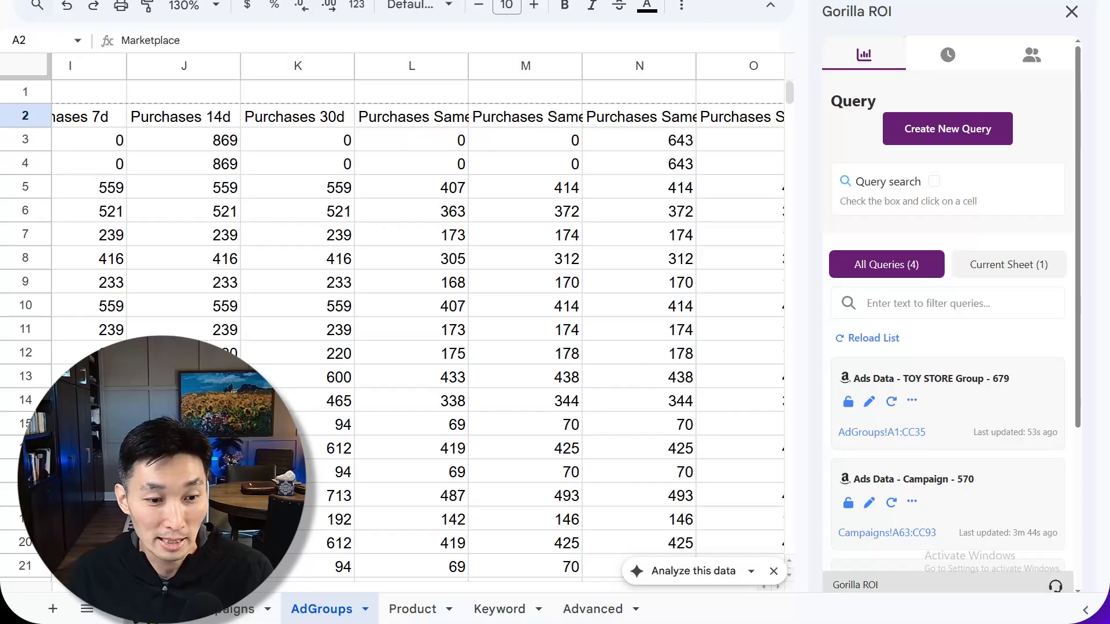
scroll(393, 318, "right", 3)
left_click(621, 165)
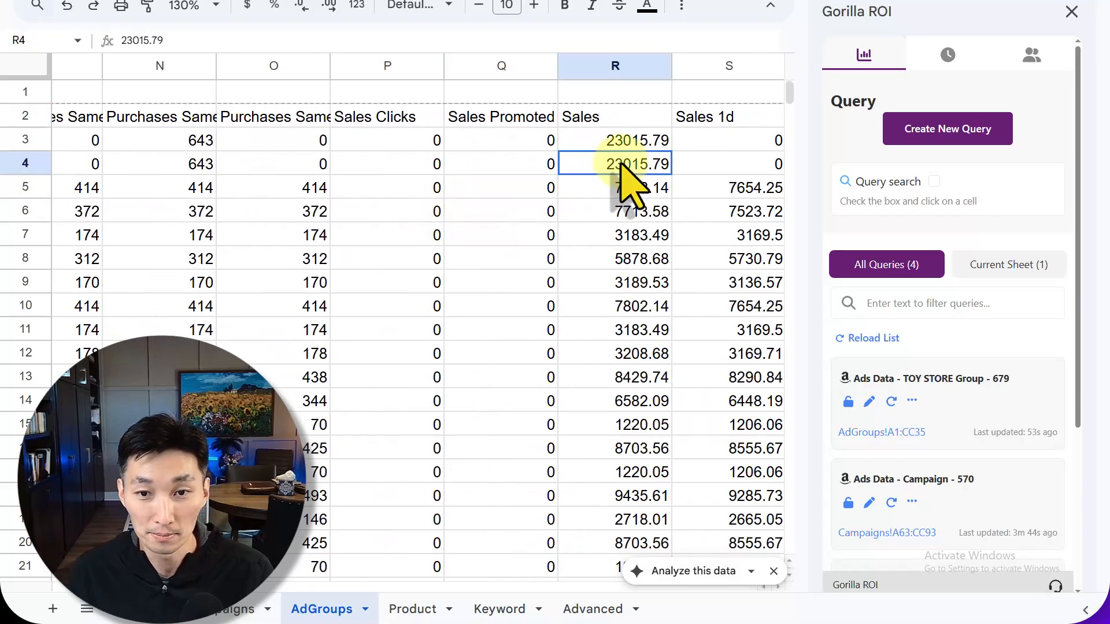
scroll(404, 318, "right", 3)
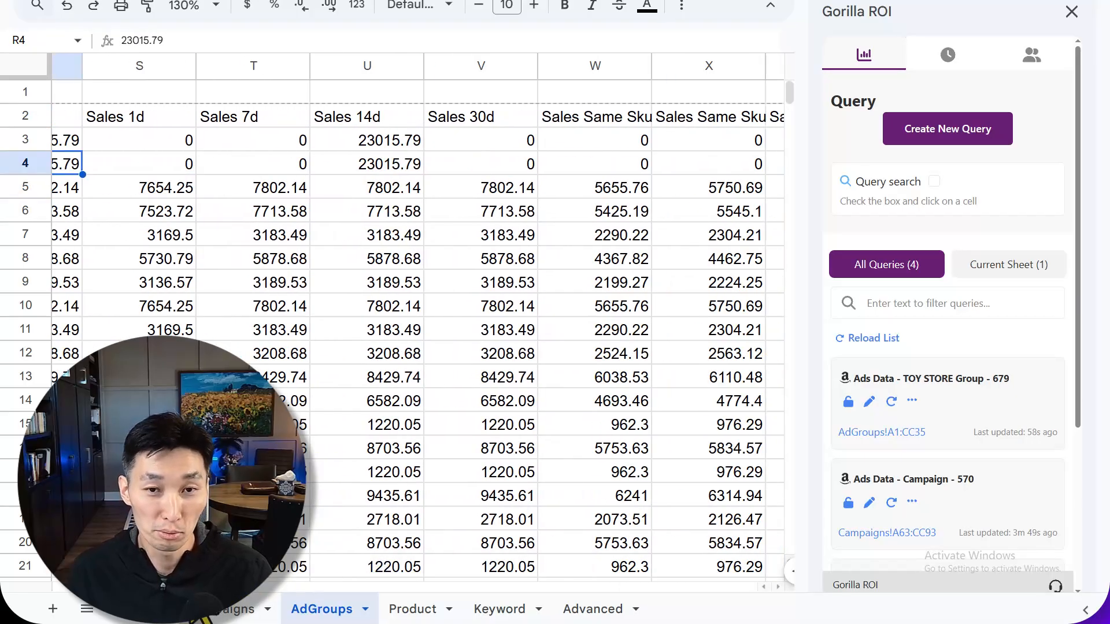
scroll(404, 318, "right", 4)
left_click_drag(212, 584, 227, 584)
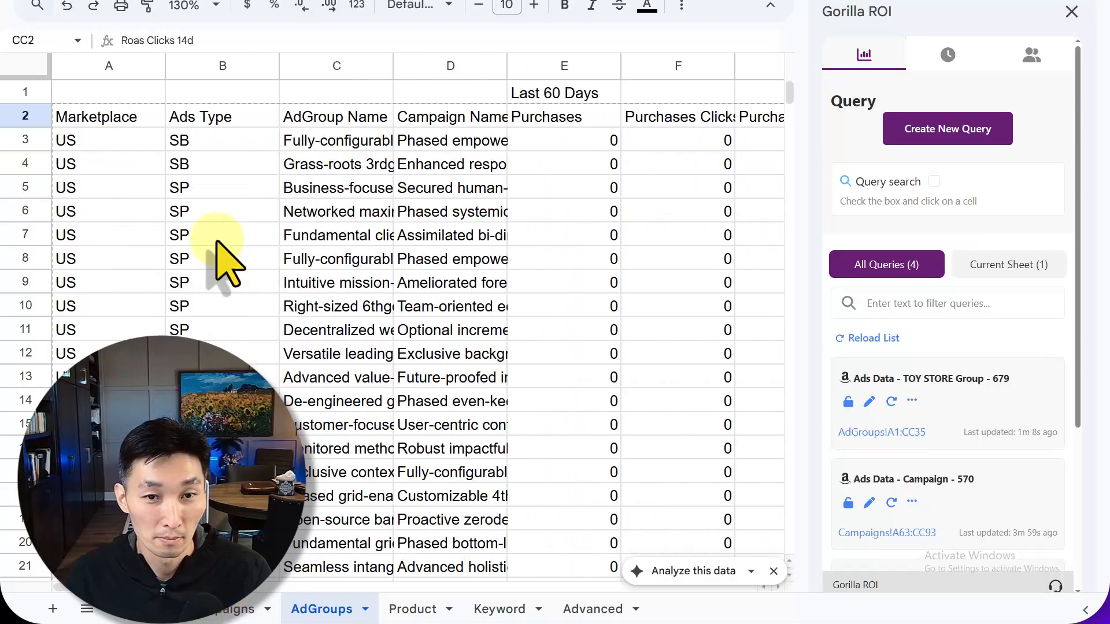
left_click(150, 138)
left_click(122, 121)
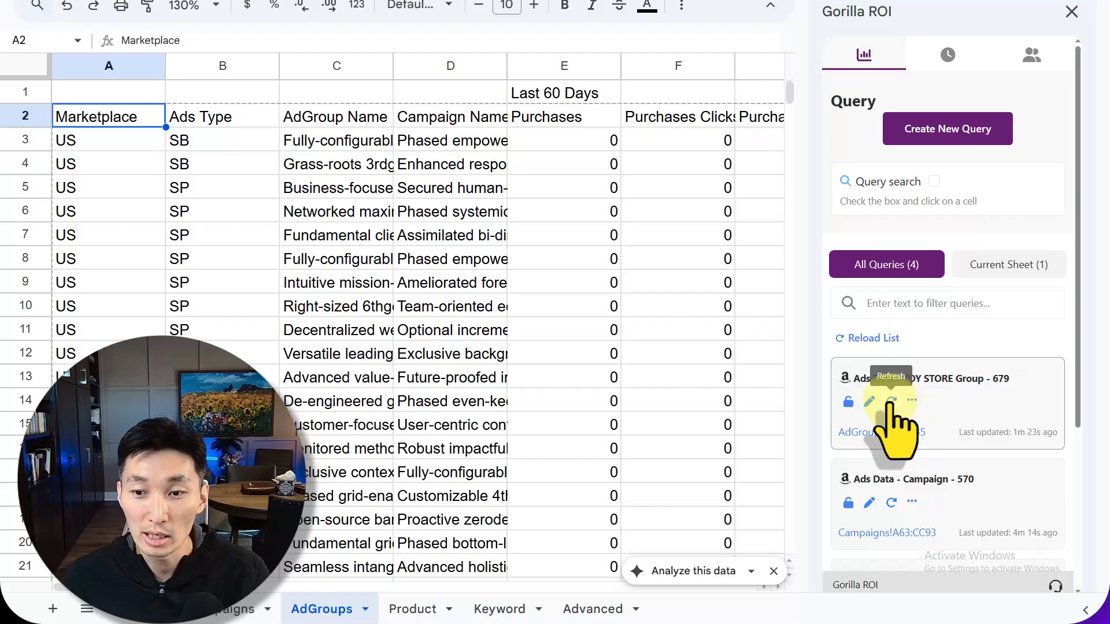
Review the automatic refresh schedule's action options and start time, and return to the query list.
left_click(950, 61)
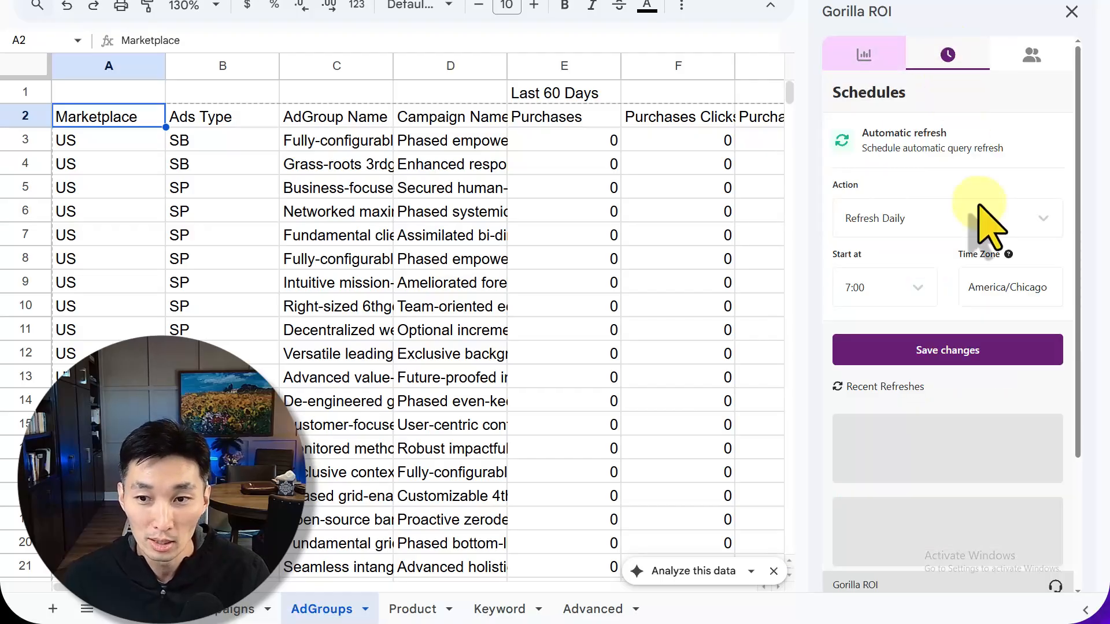
left_click(920, 220)
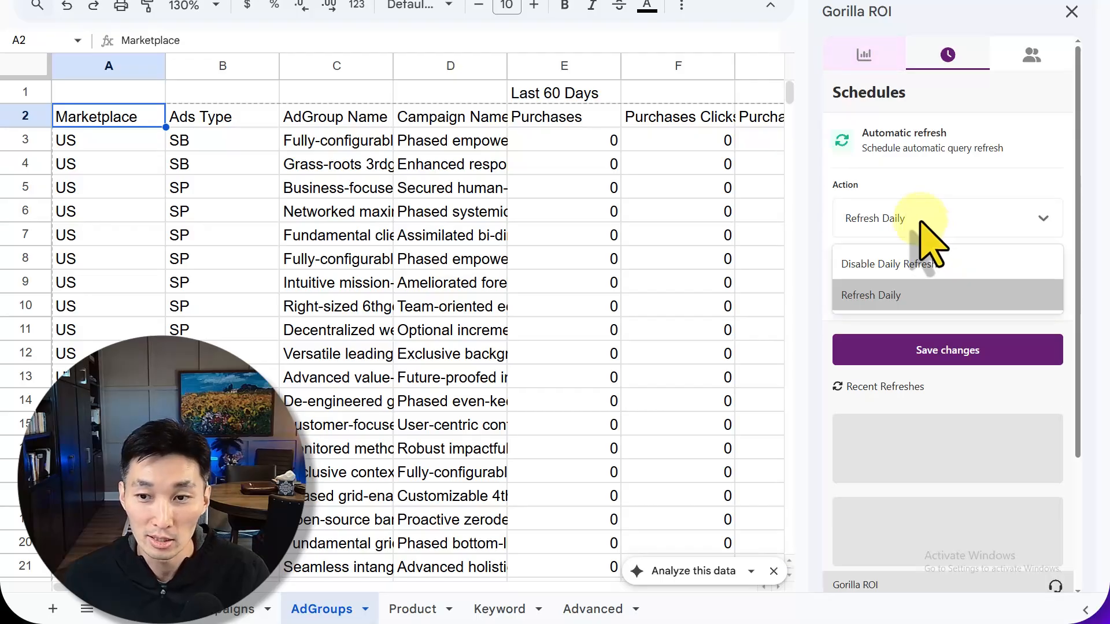
left_click(920, 222)
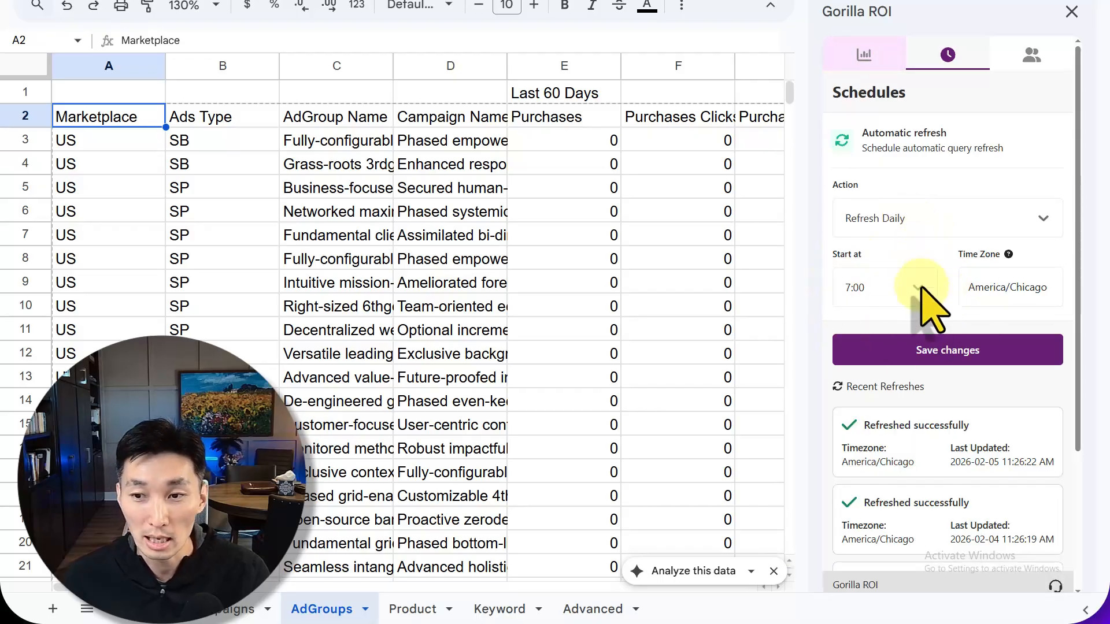
left_click(865, 58)
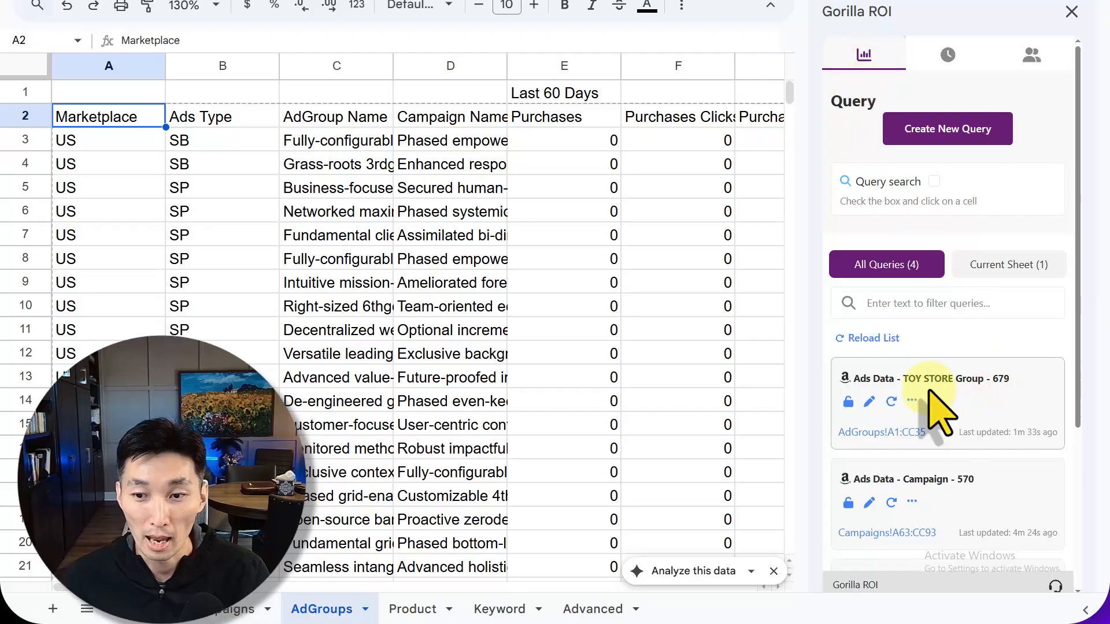
Refresh the "Ads Data - TOY STORE Group - 679" query and check the data on the AdGroups sheet.
left_click(891, 401)
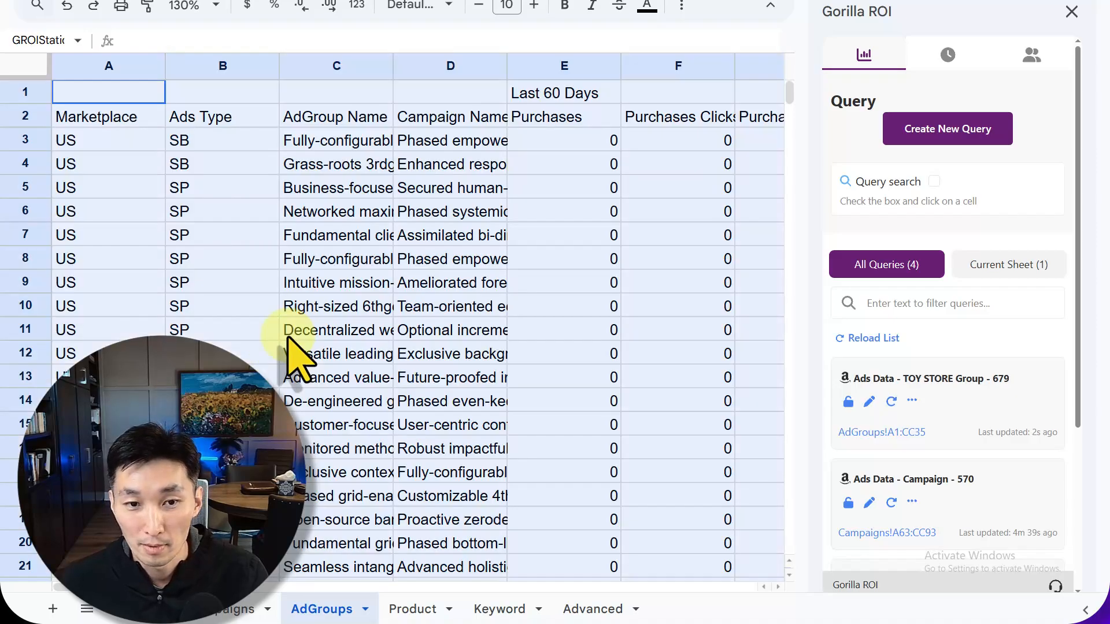
left_click(89, 144)
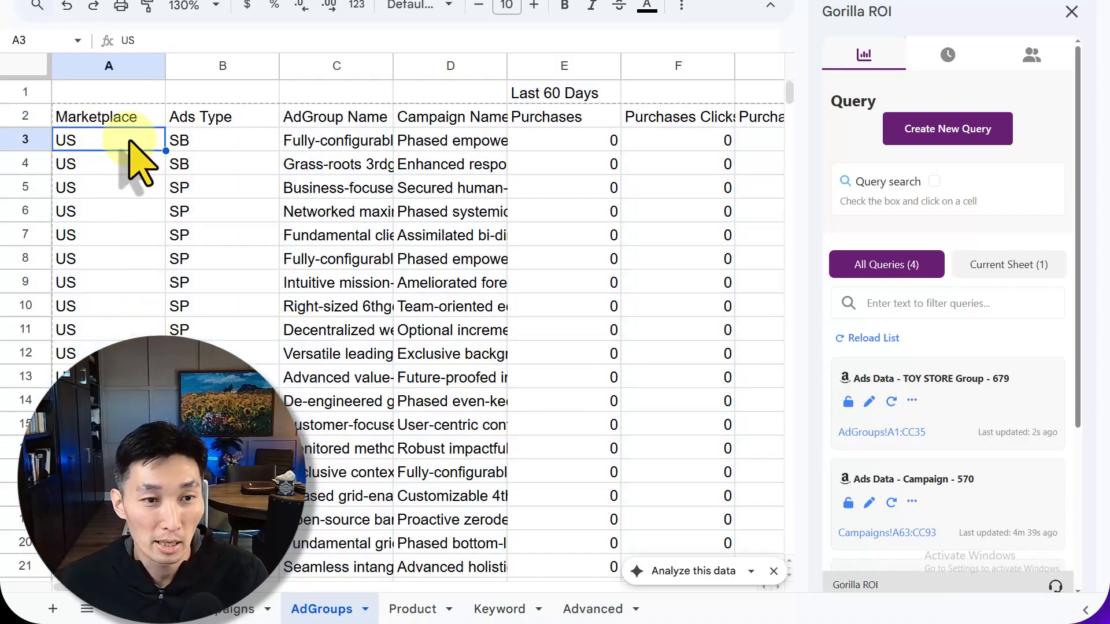
left_click(130, 117)
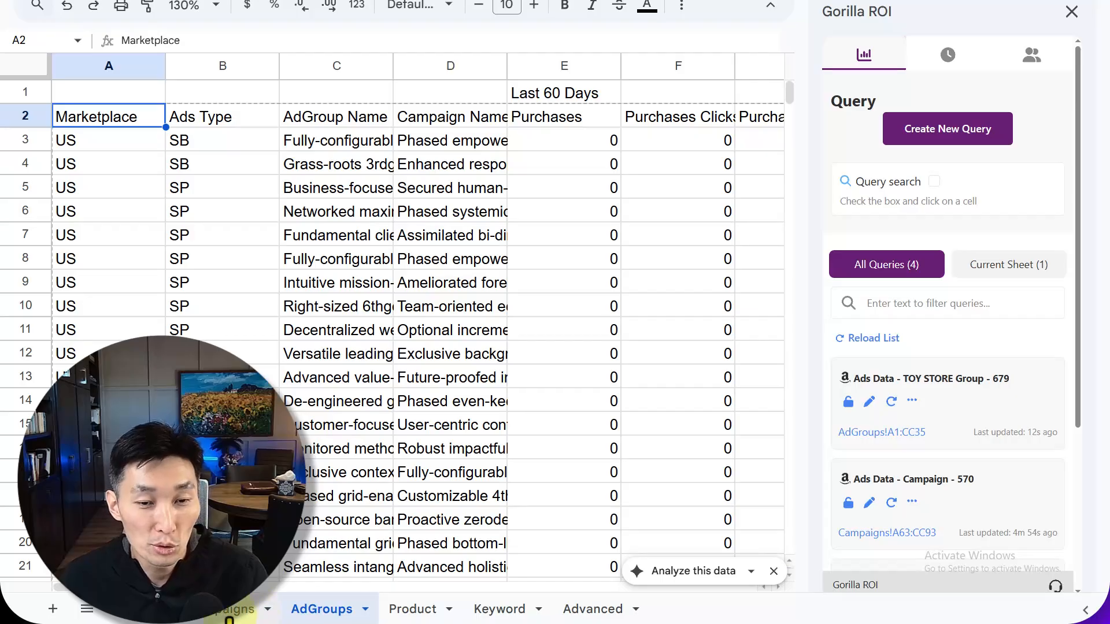
Look over the campaign data on the Campaigns sheet and the full list of saved queries.
left_click(217, 609)
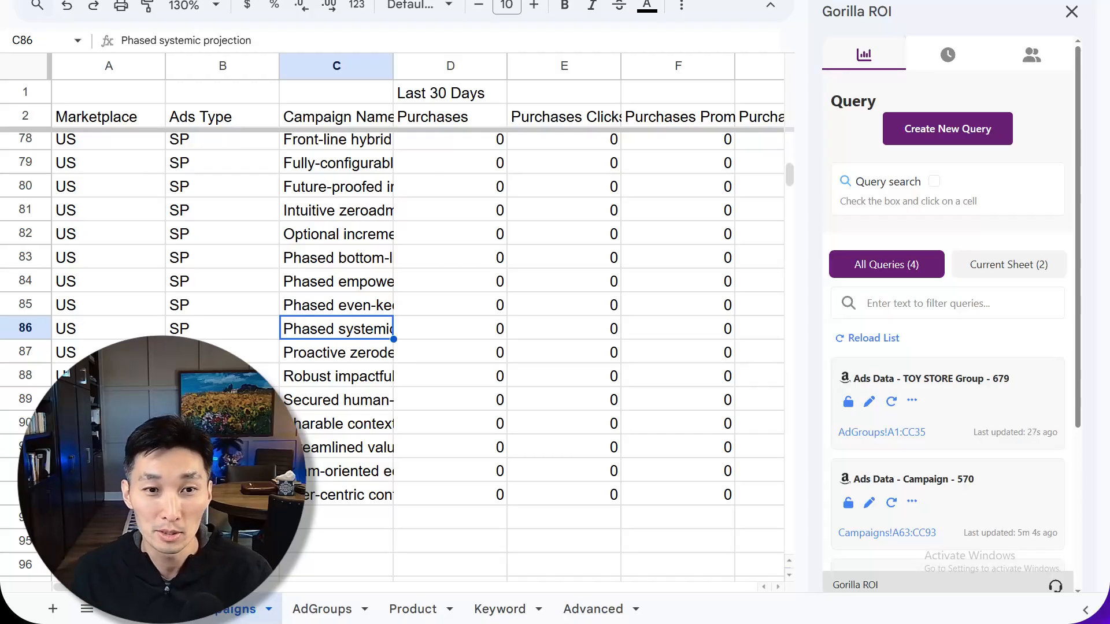
scroll(521, 441, "up", 20)
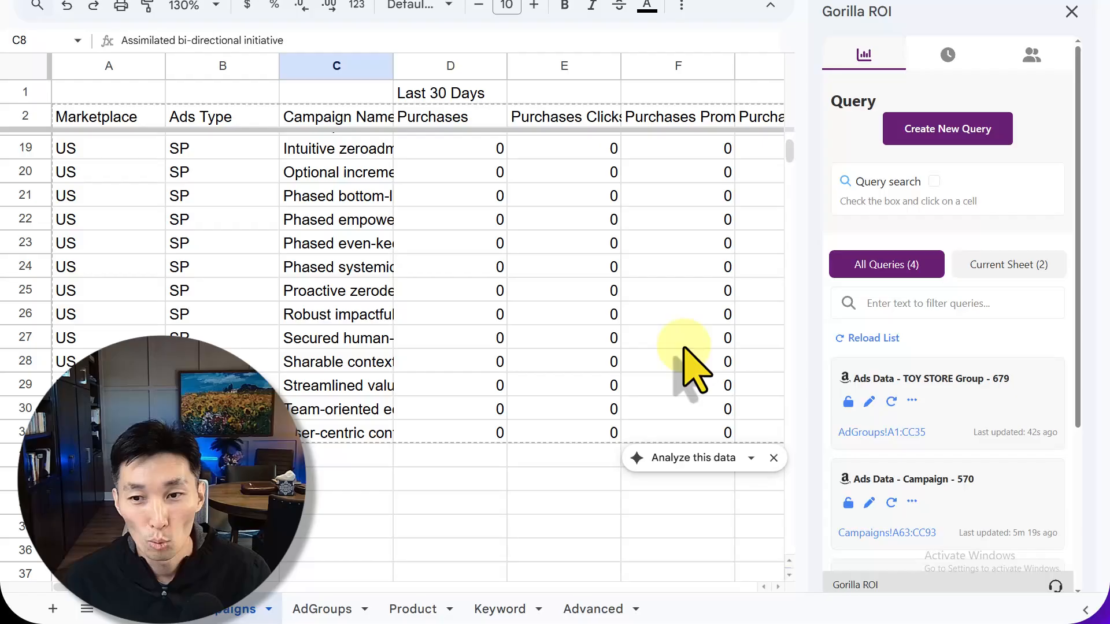
scroll(945, 355, "down", 5)
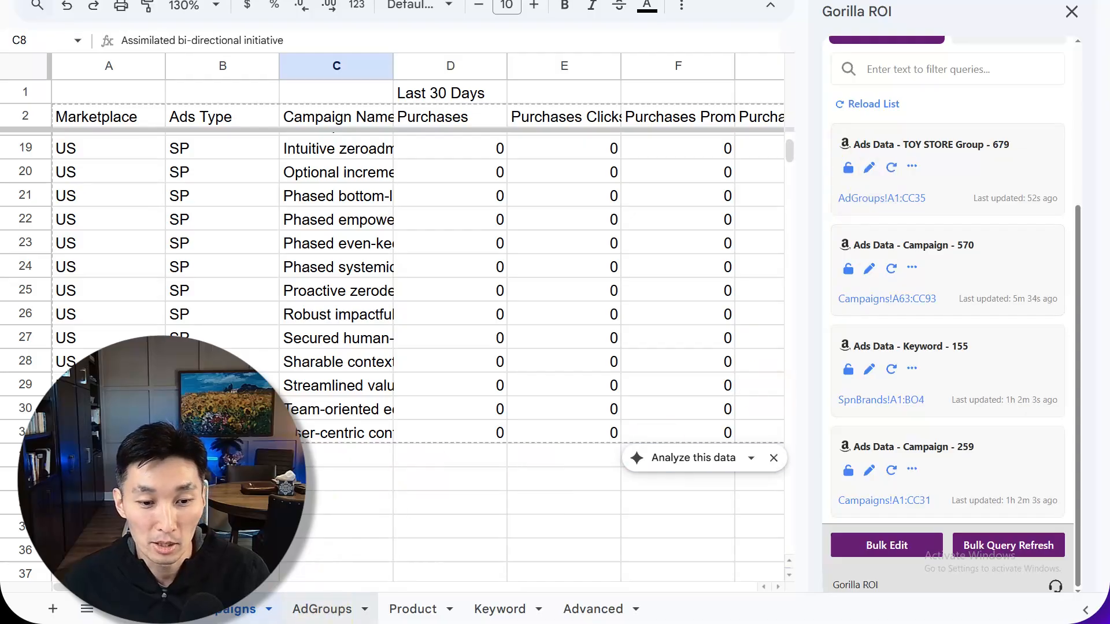
Change the "Ads Data - TOY STORE Group - 679" query's period to Last 7 Days, apply the changes and check the AdGroups sheet.
left_click(322, 608)
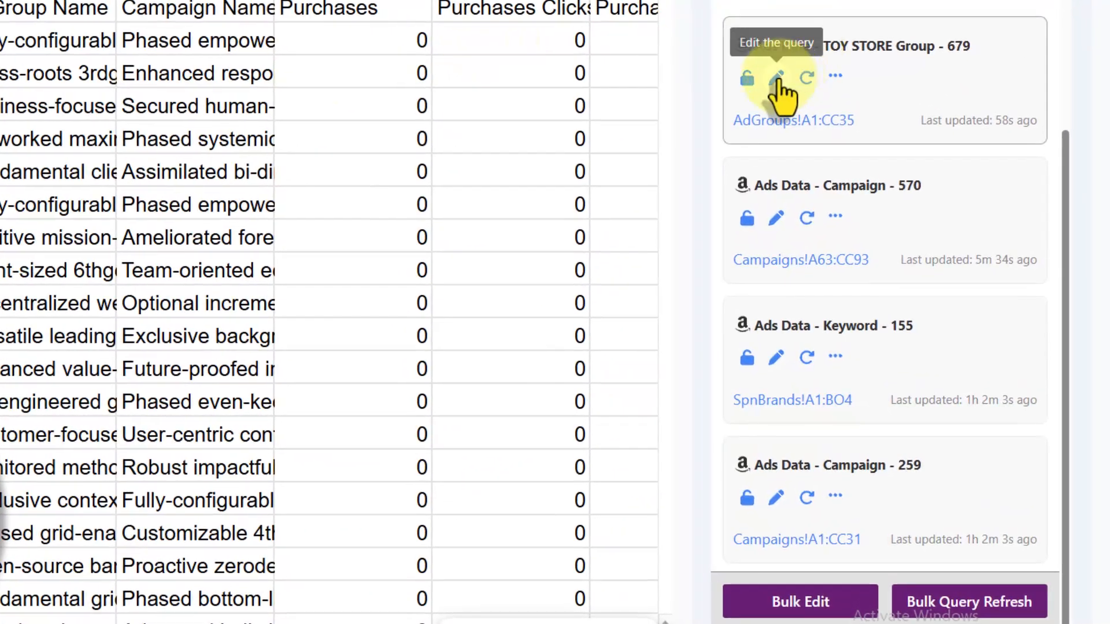
left_click(778, 81)
scroll(877, 346, "down", 3)
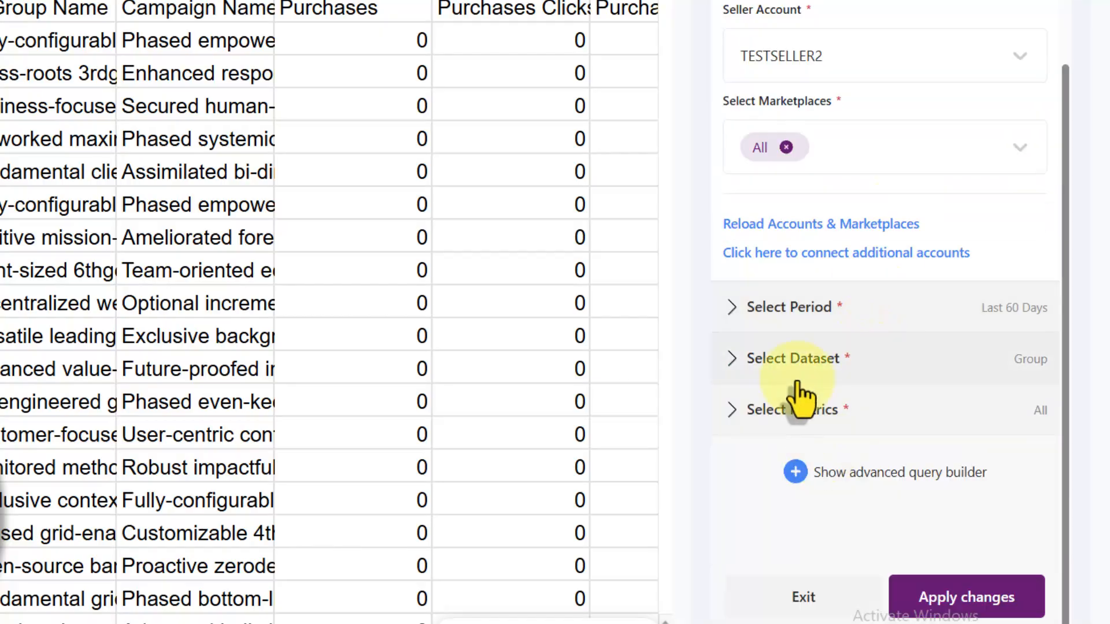
left_click(787, 307)
left_click(800, 311)
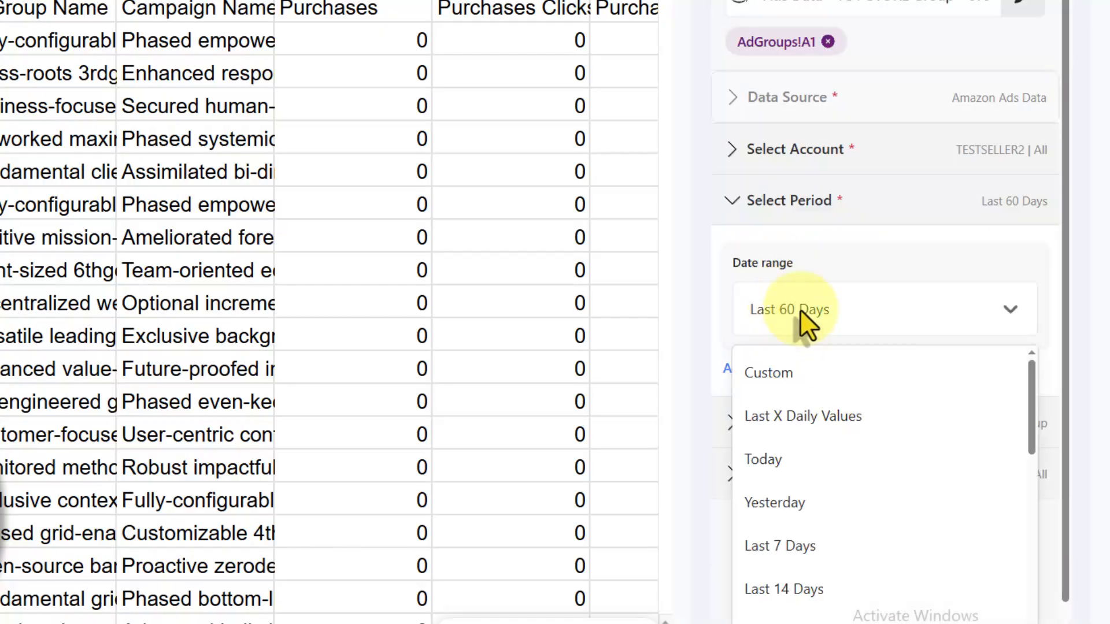
left_click(839, 555)
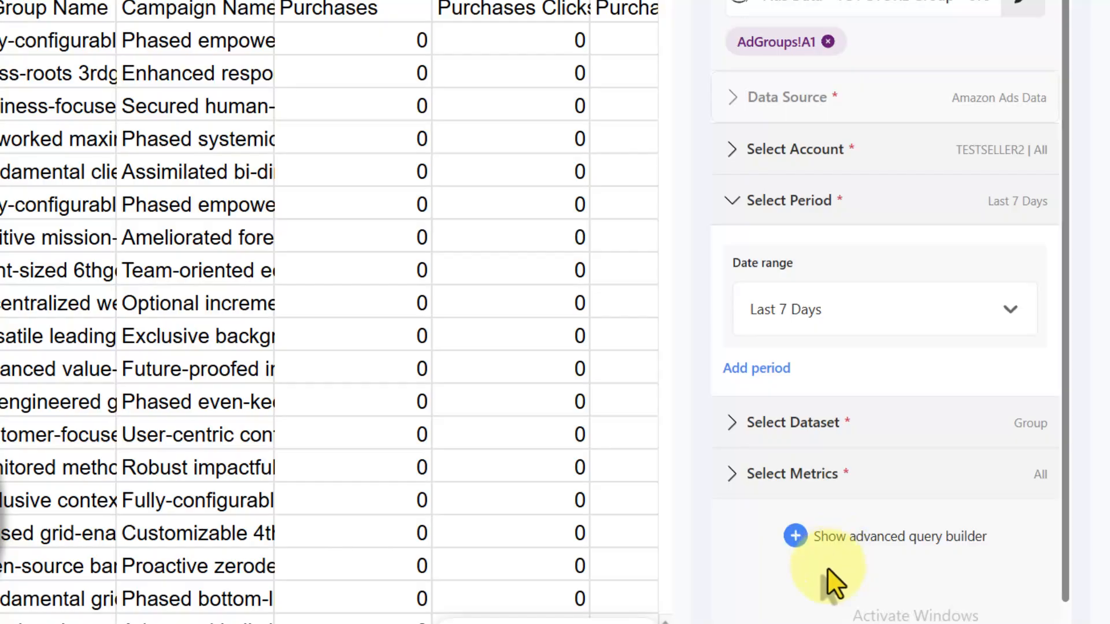
scroll(855, 389, "down", 3)
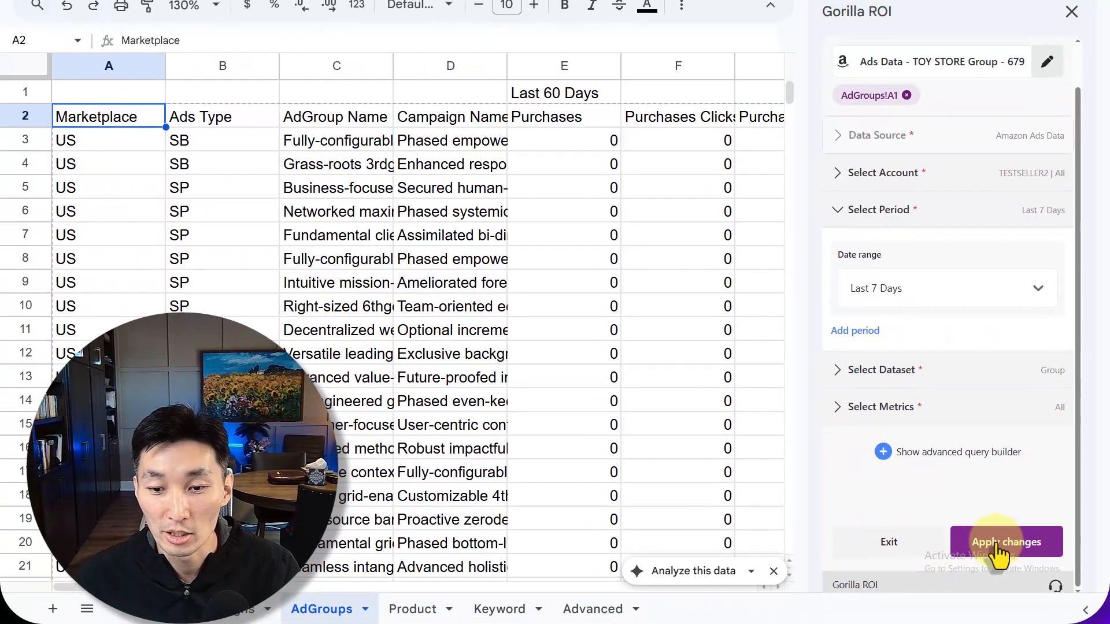
left_click(998, 553)
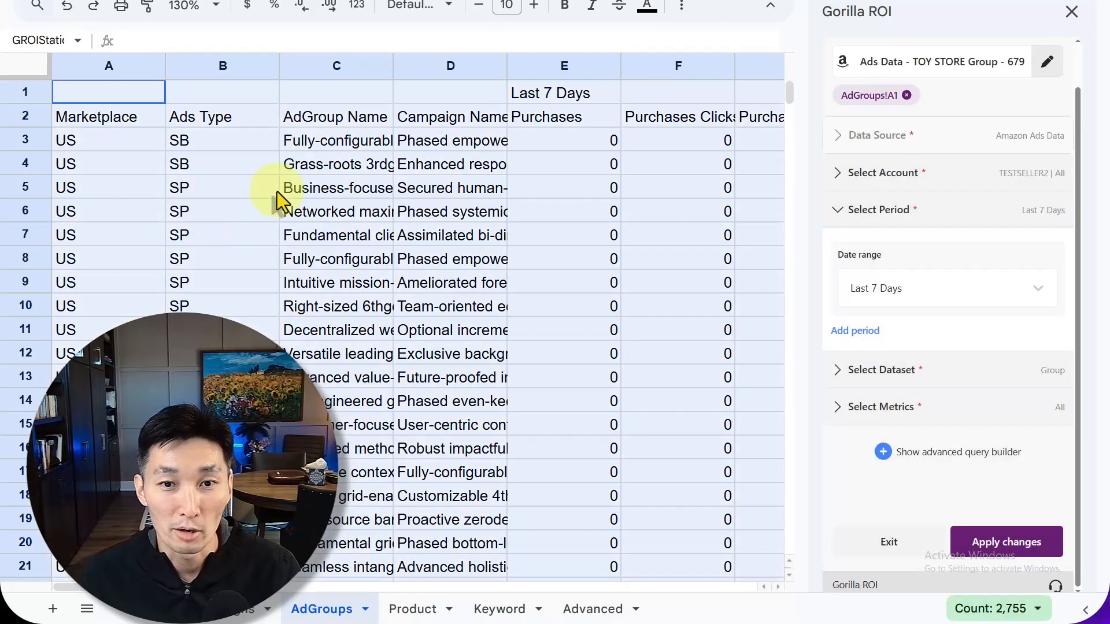
left_click(273, 193)
left_click(317, 120)
left_click(598, 99)
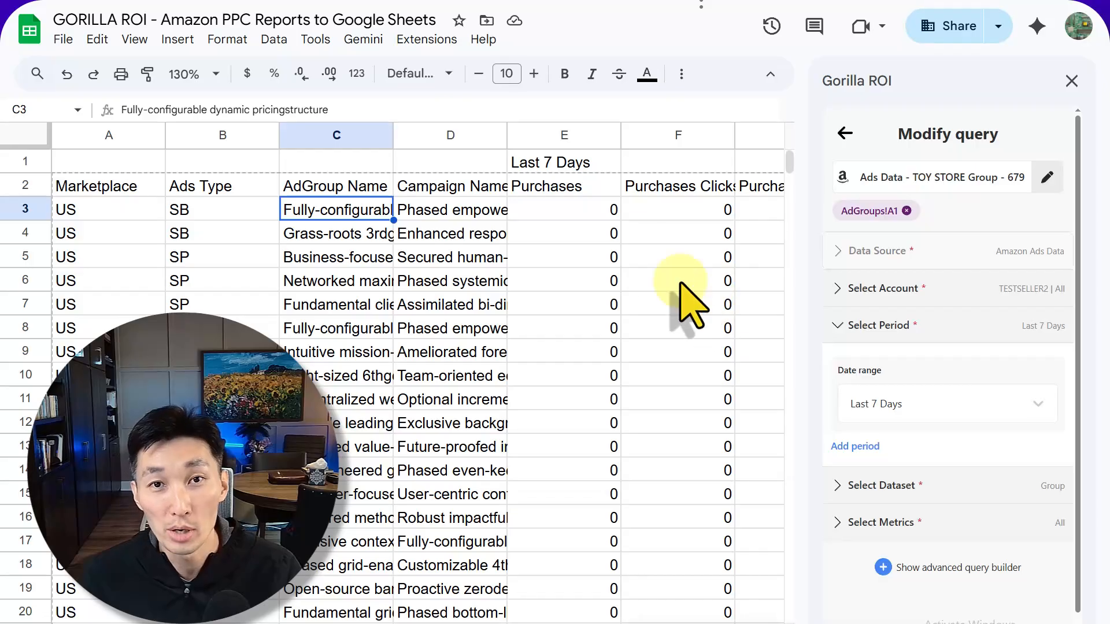
Search the Google Workspace Marketplace for "gorilla roi", view the matching add-ons and close the marketplace.
left_click(428, 39)
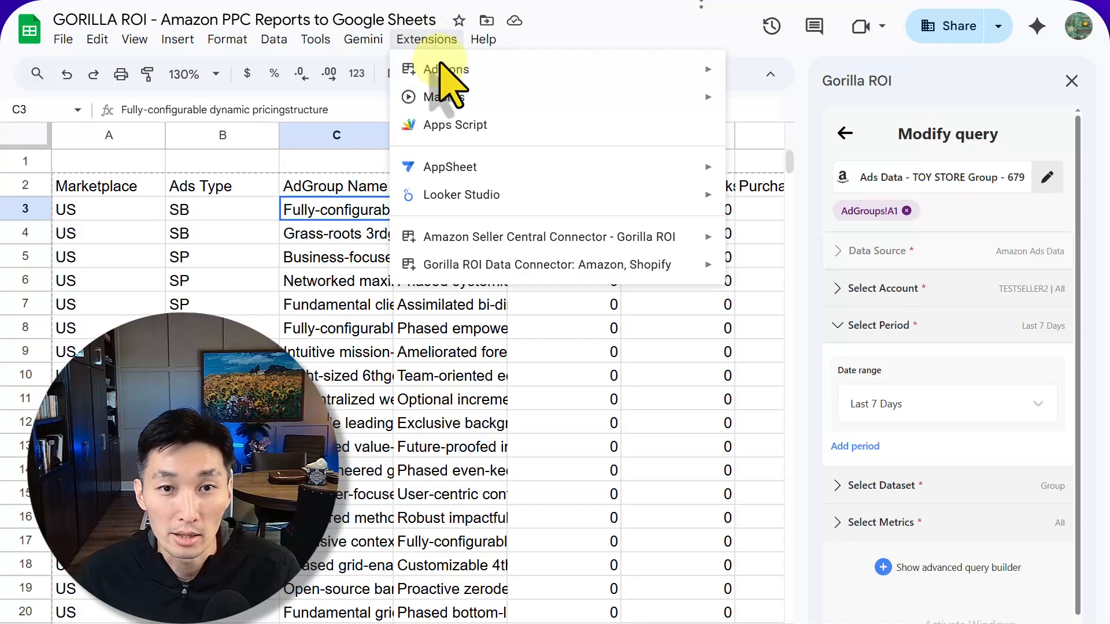
mouse_move(448, 70)
left_click(773, 76)
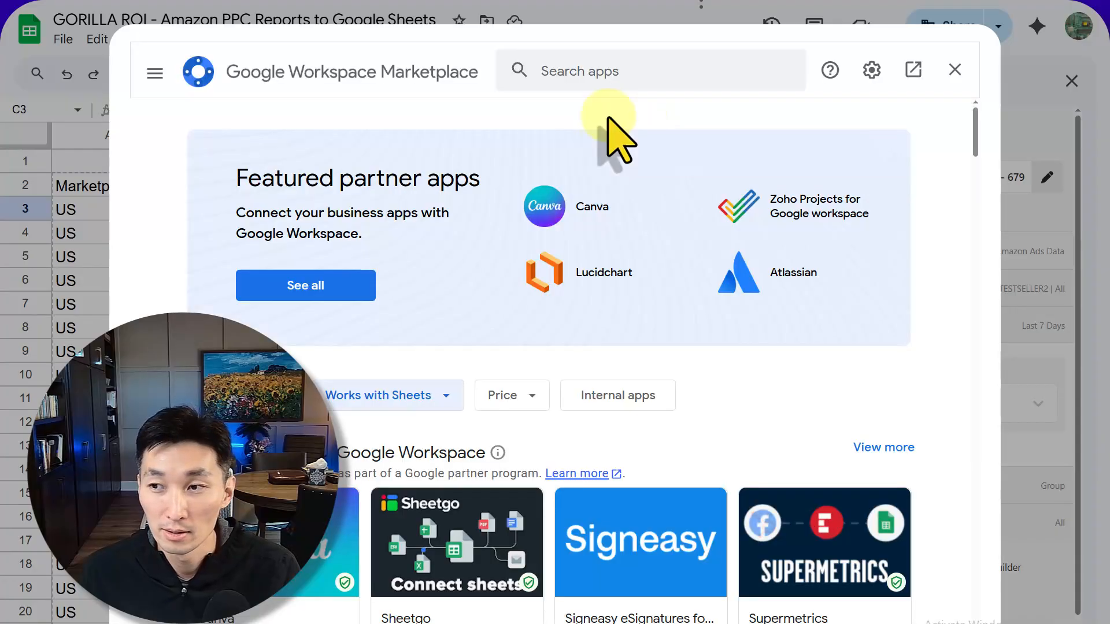
left_click(550, 69)
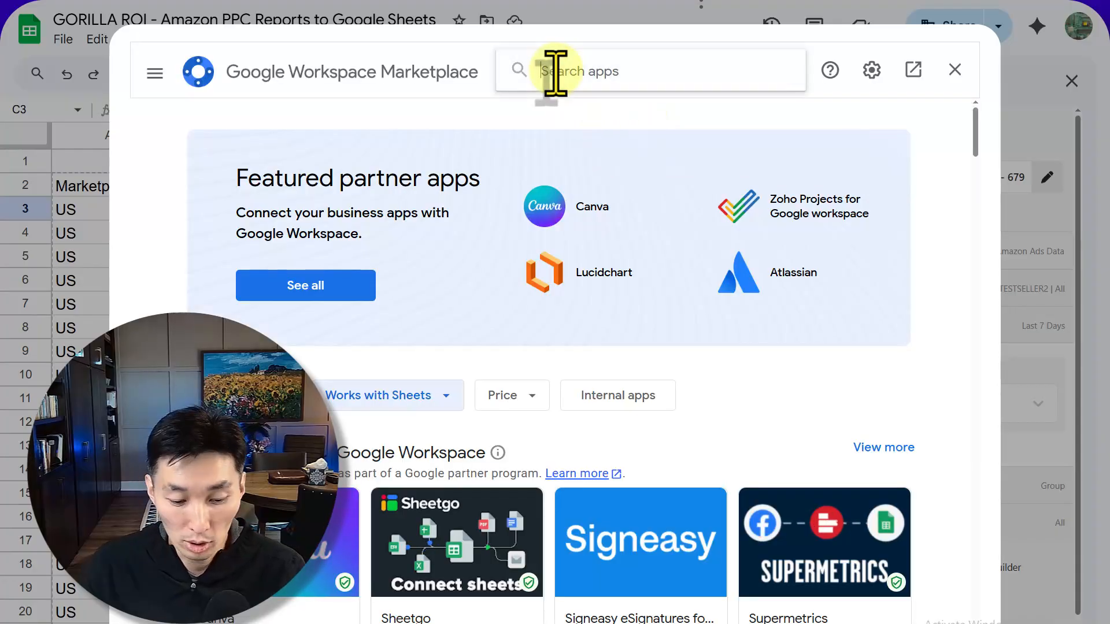
type("gorilla roi")
key("Return")
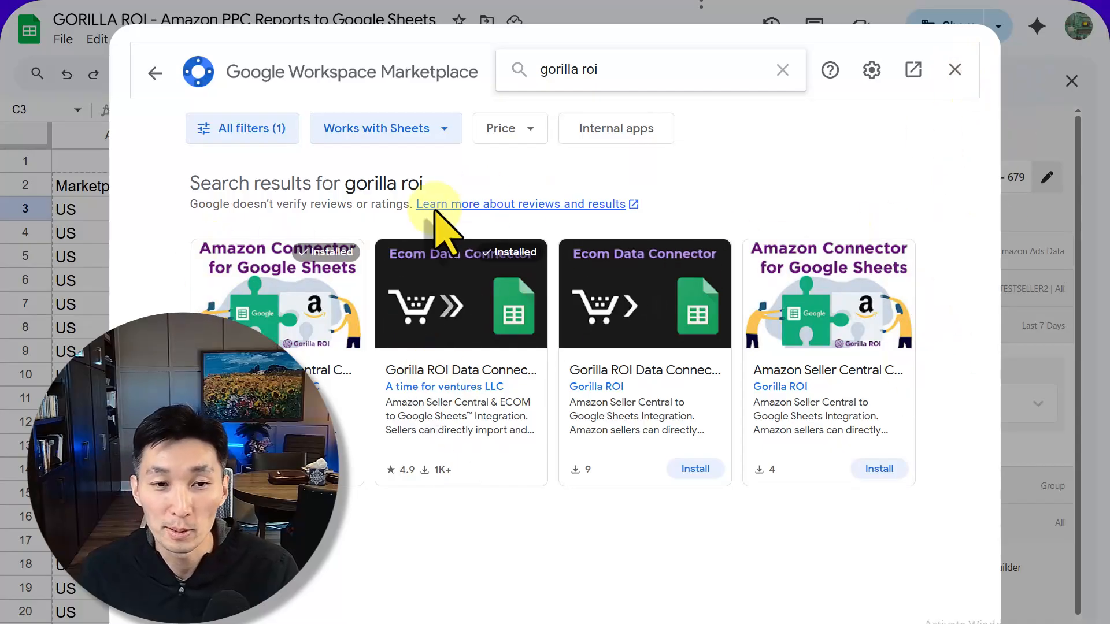
left_click(955, 70)
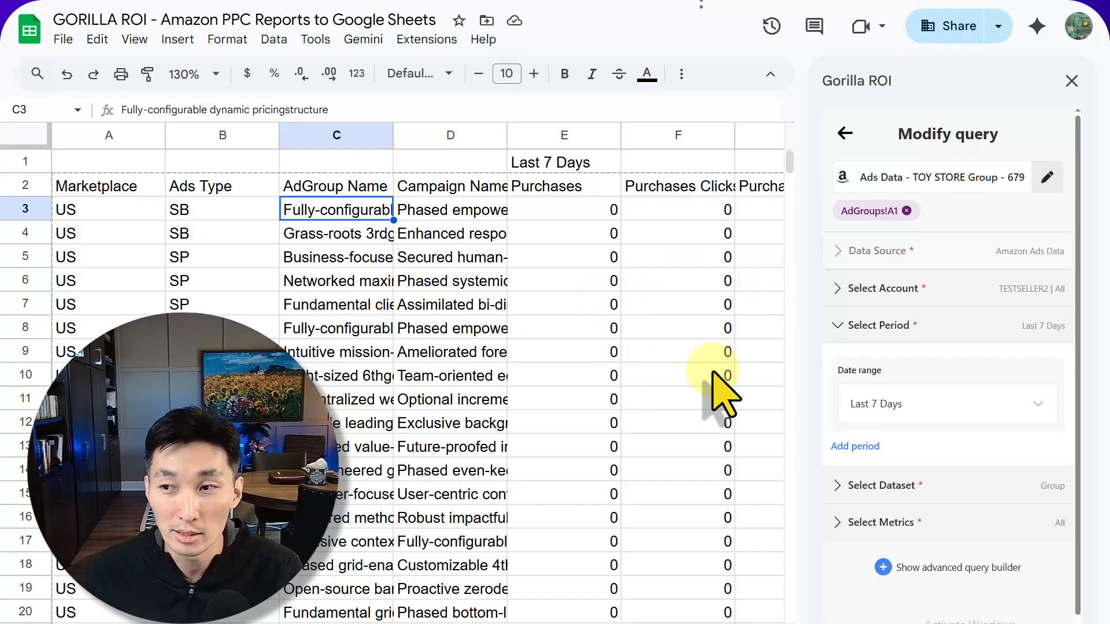
Show the sidebar of the Gorilla ROI Data Connector: Amazon, Shopify add-on.
left_click(444, 40)
mouse_move(613, 267)
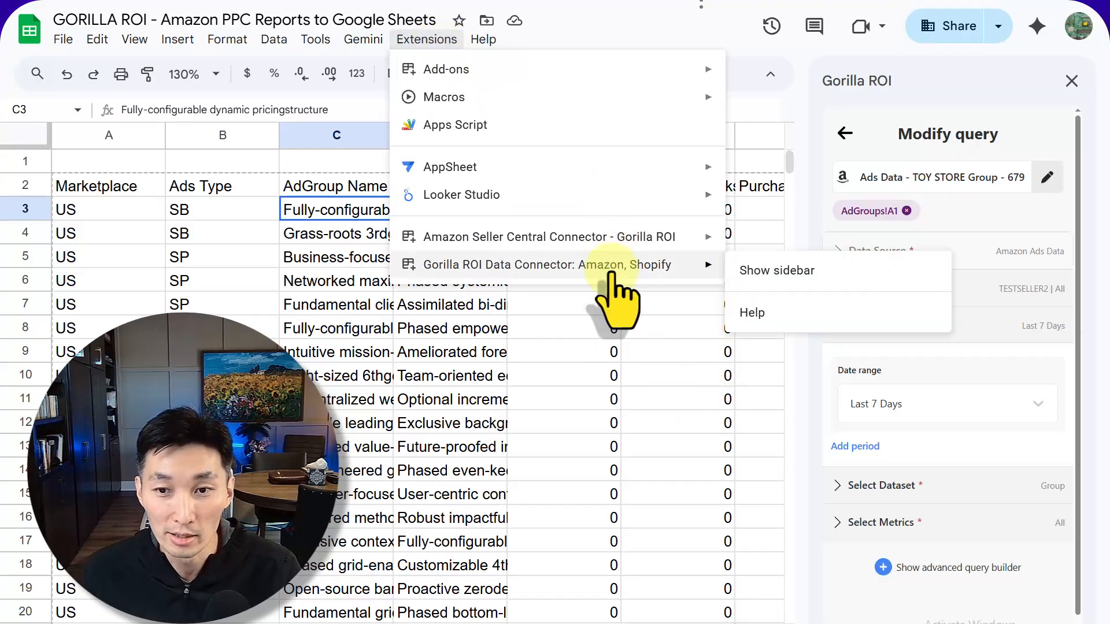
left_click(780, 272)
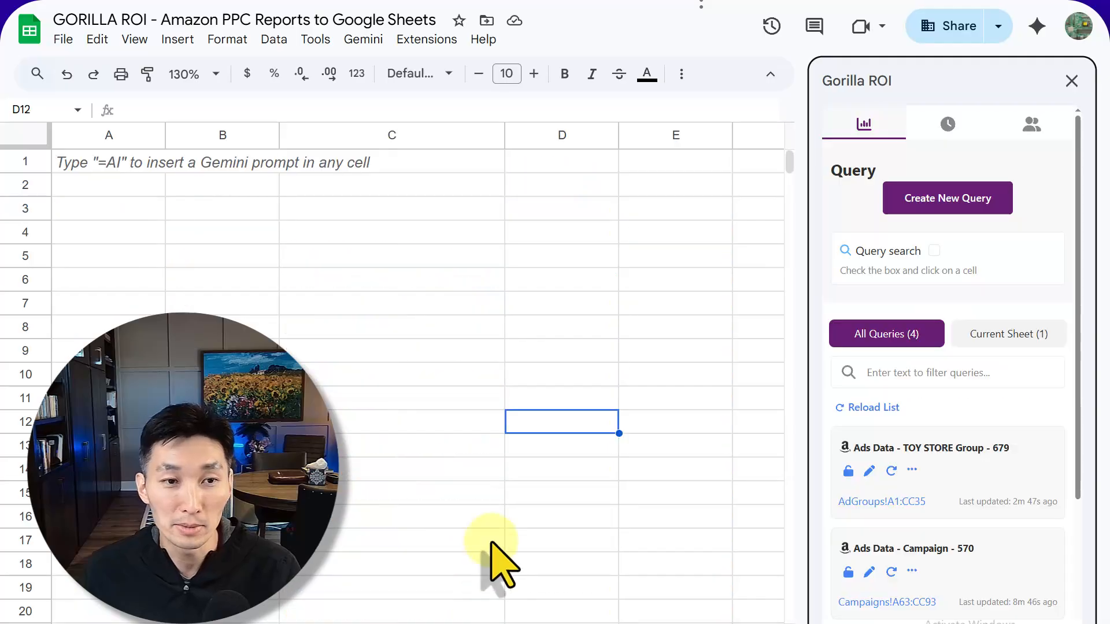
Start a new query at cell A1 of the empty sheet with Amazon Ads Data as its data source.
left_click(83, 164)
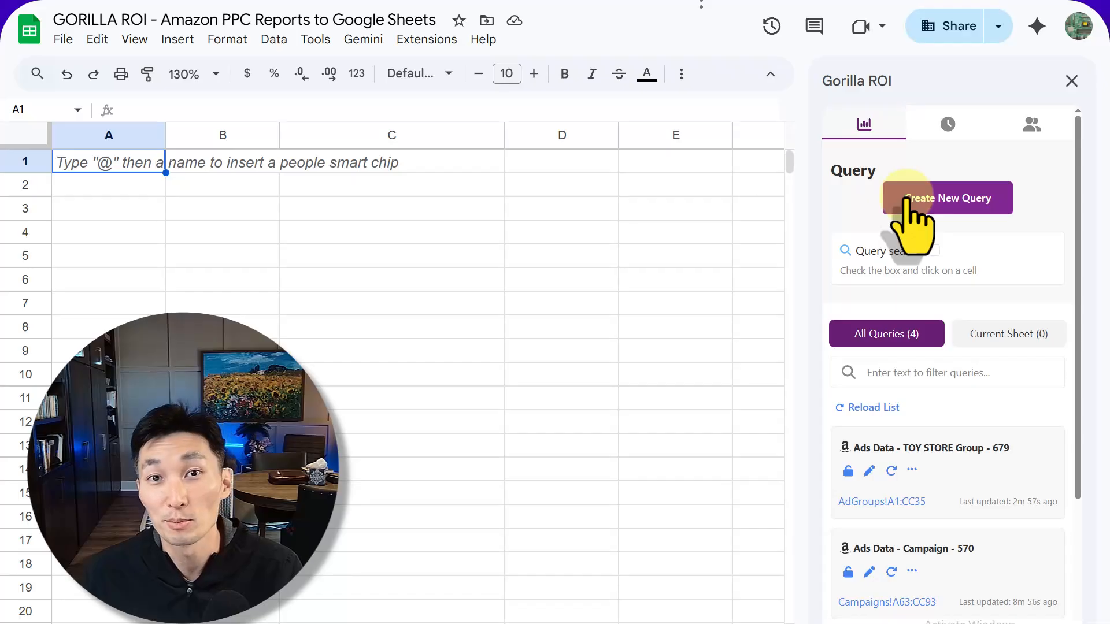
left_click(907, 199)
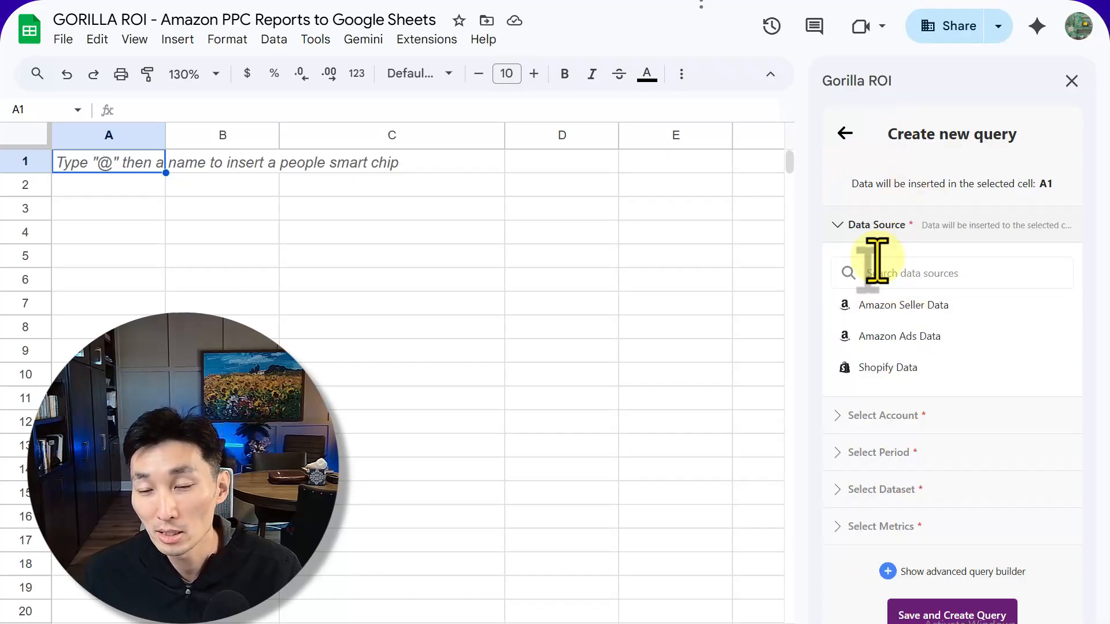
left_click(884, 338)
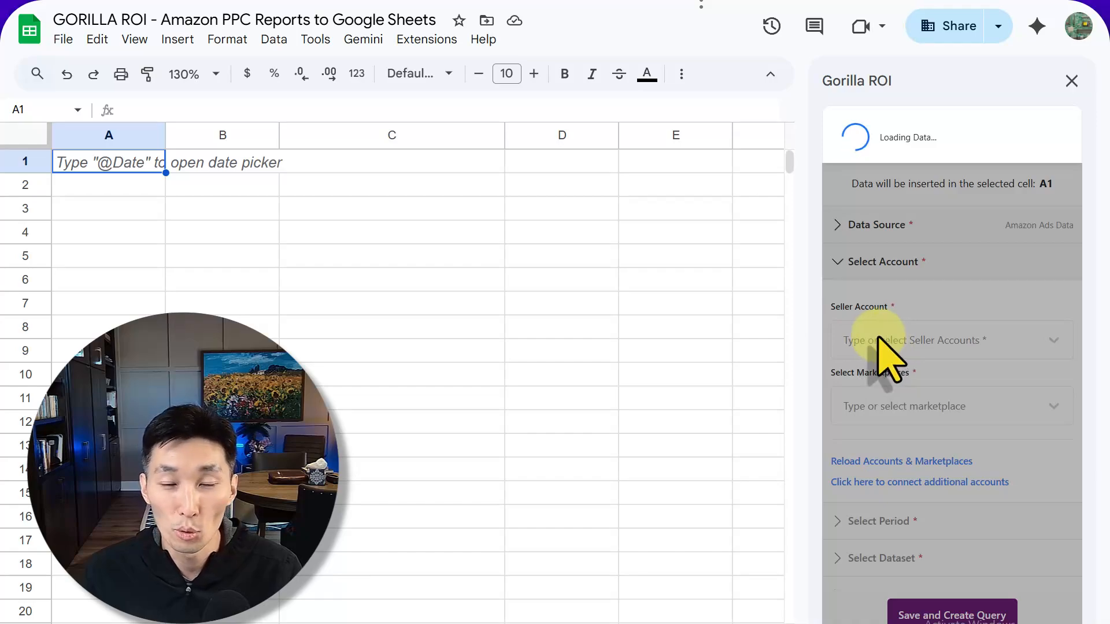
Set the new query's seller account to TESTSELLER2 with the US marketplace and dismiss the reauthorization warning.
left_click(882, 341)
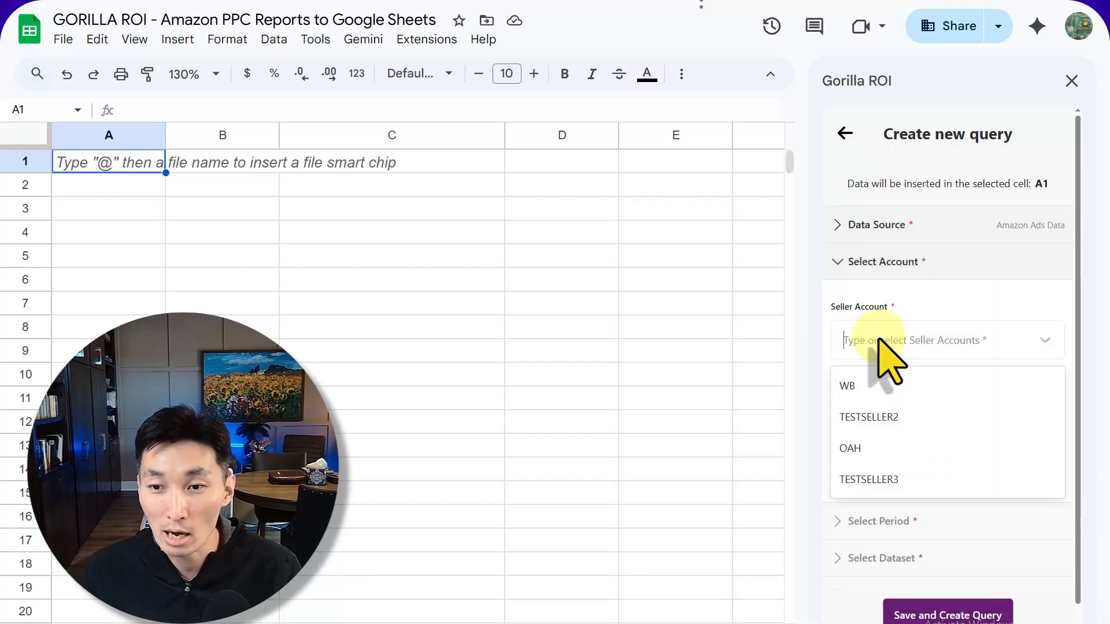
left_click(888, 417)
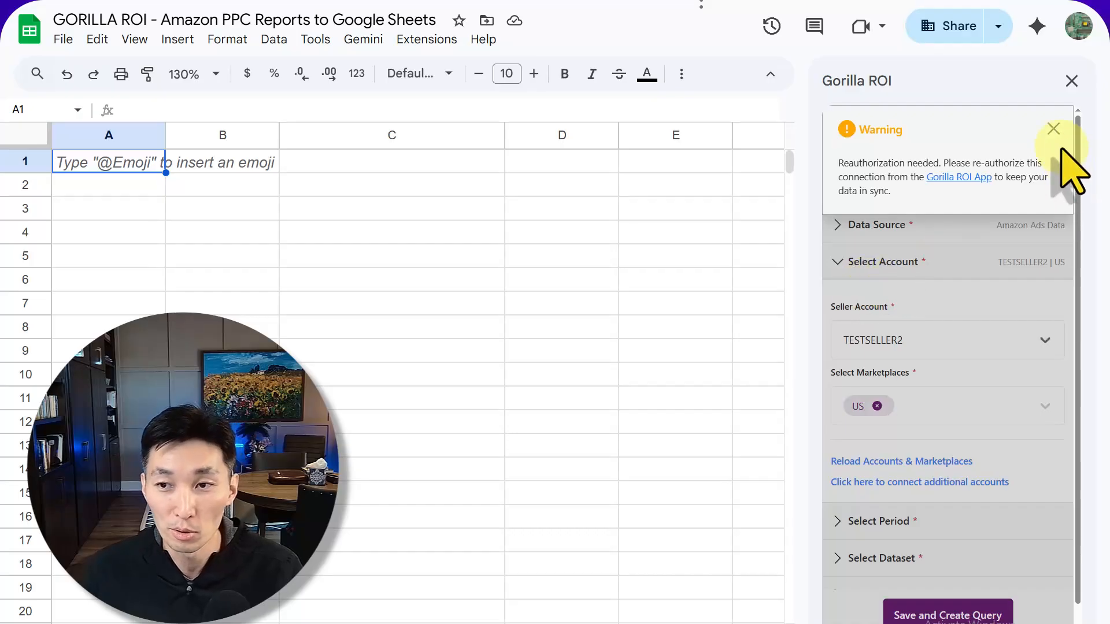
left_click(1053, 128)
scroll(954, 322, "down", 1)
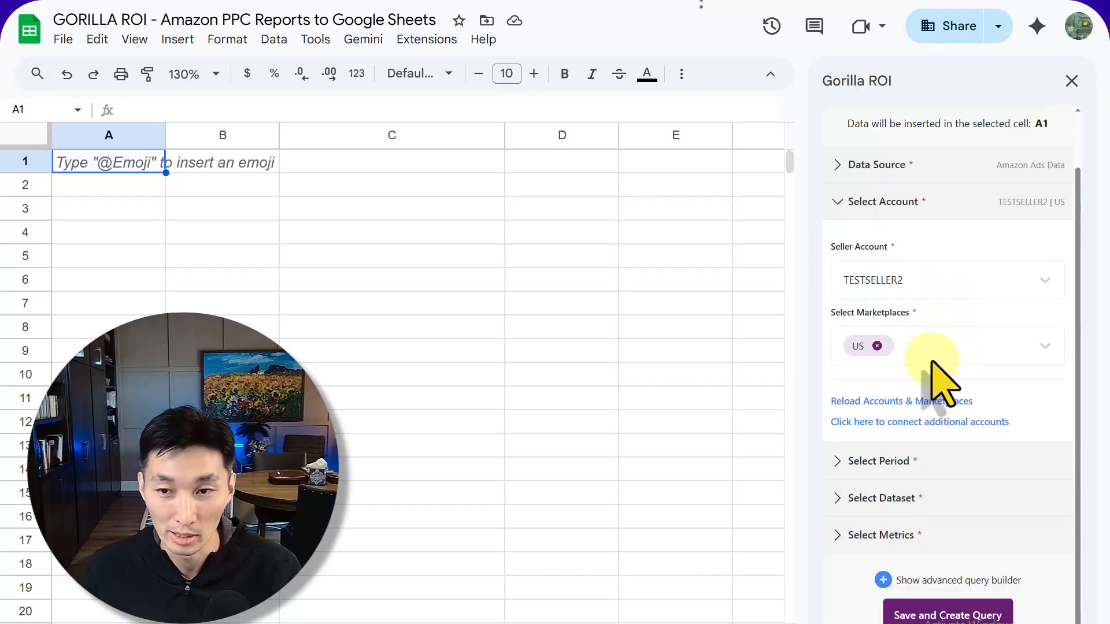
left_click(884, 203)
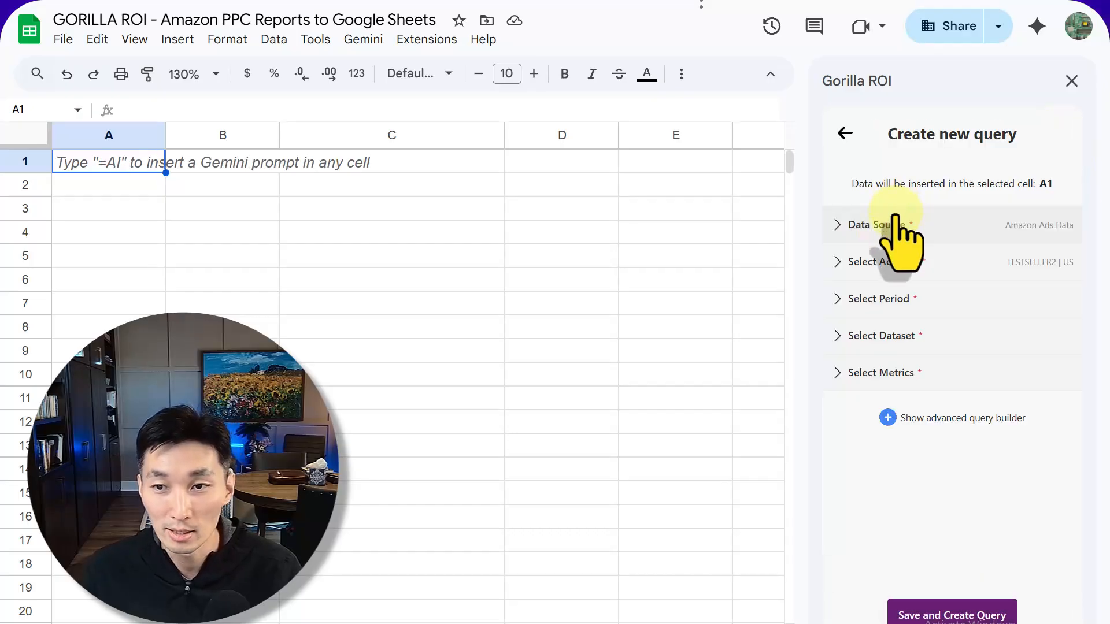
Set the query's period to Last 30 Days and its dataset to Keyword.
left_click(875, 299)
left_click(901, 381)
scroll(925, 578, "down", 3)
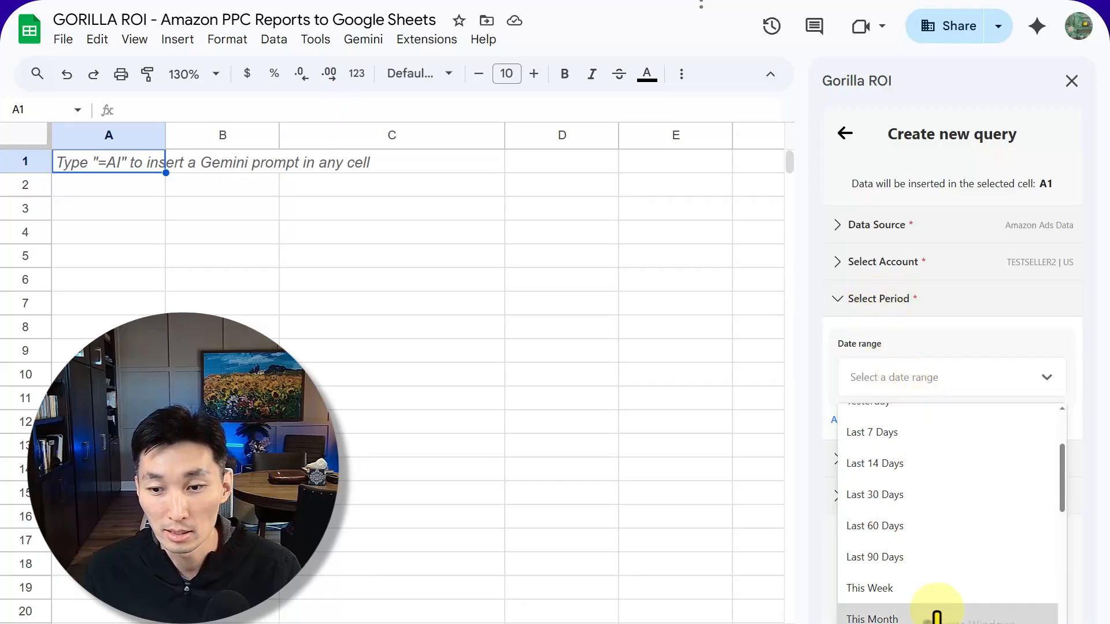
left_click(920, 520)
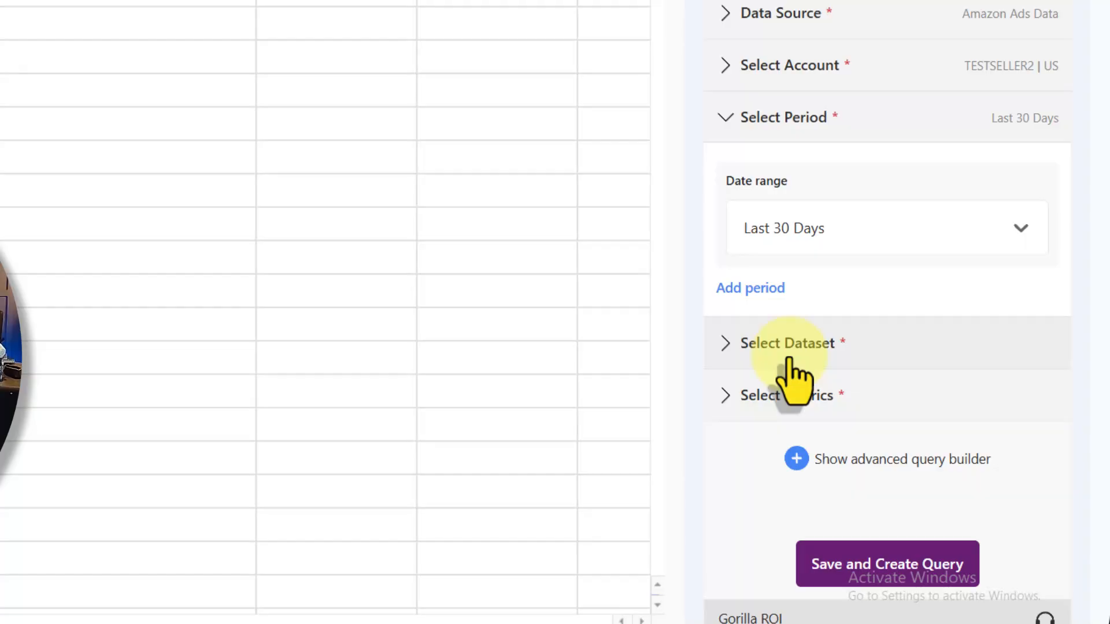
left_click(881, 459)
left_click(800, 257)
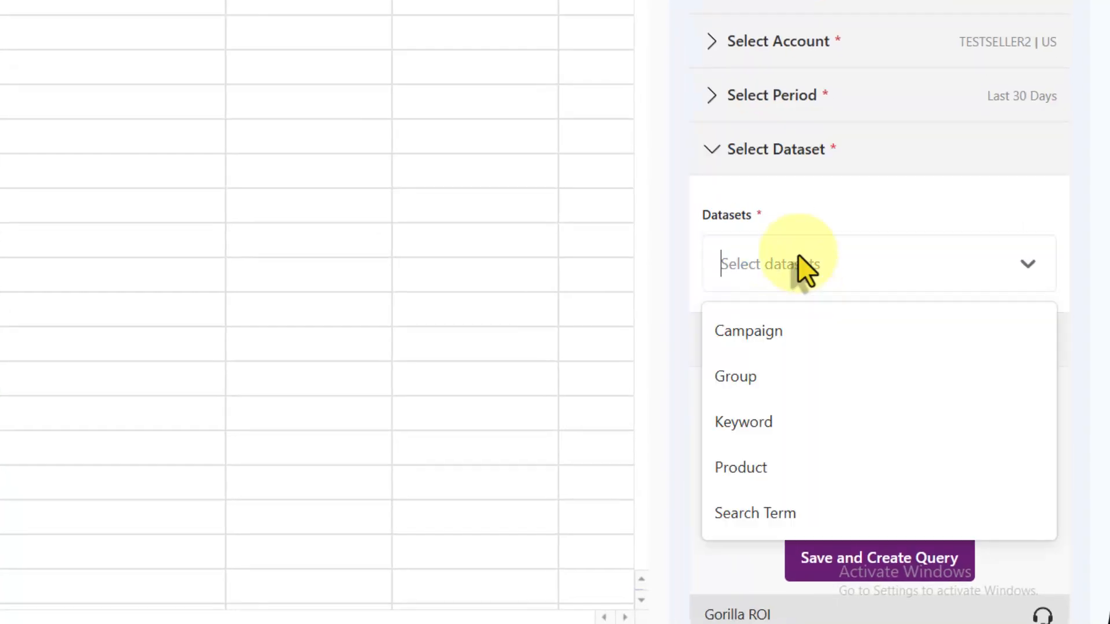
left_click(771, 438)
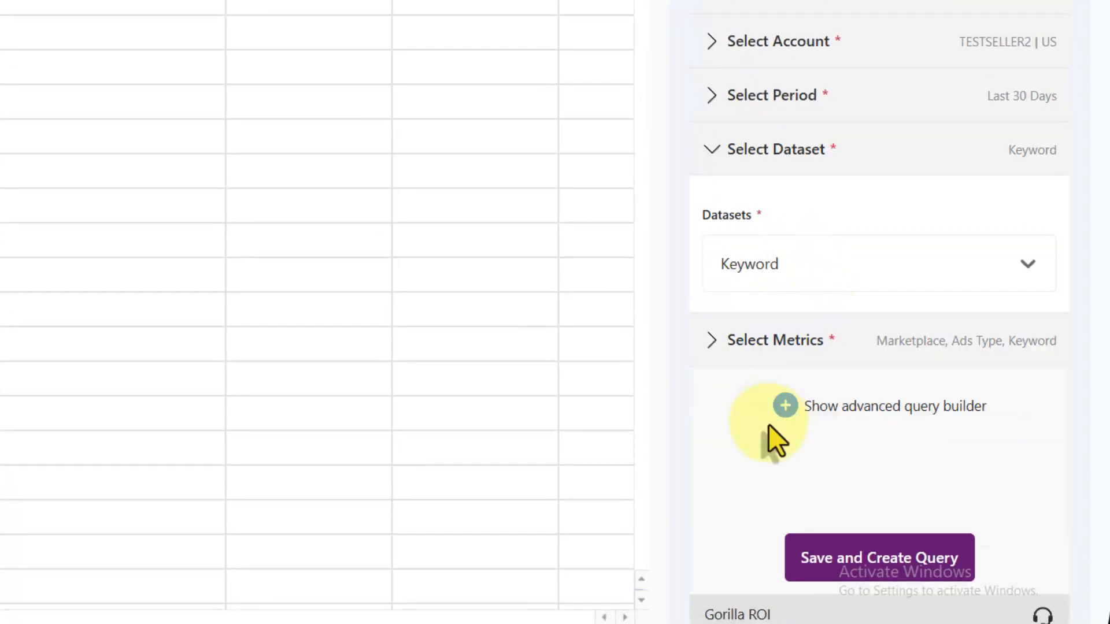
Add the Campaign, Purchases 30d and Sales 30d metrics to the keyword query.
left_click(722, 343)
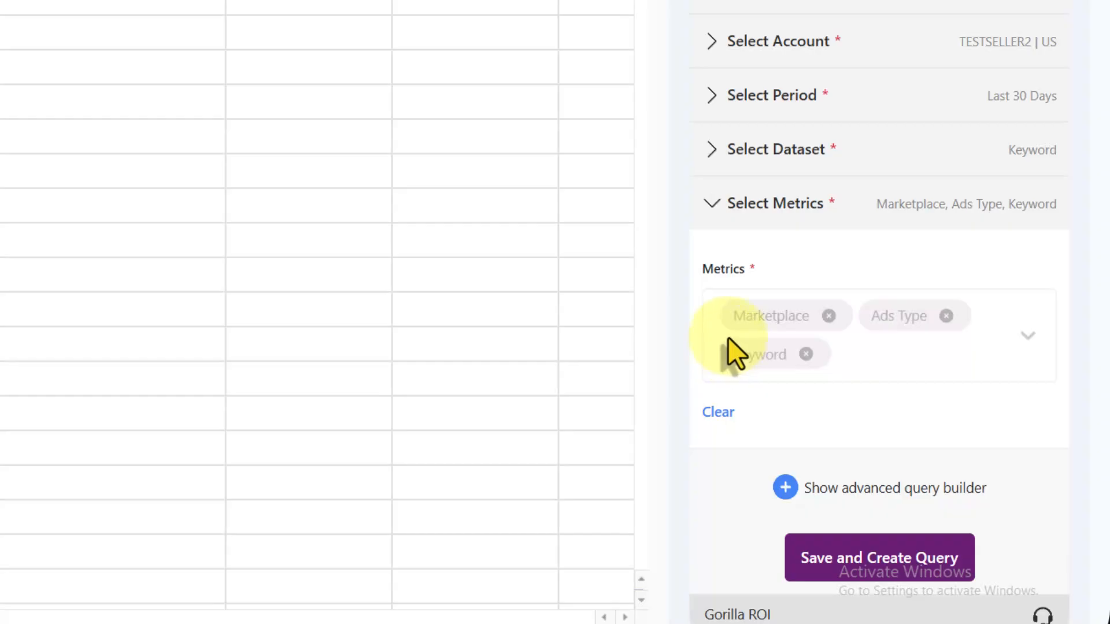
left_click(880, 350)
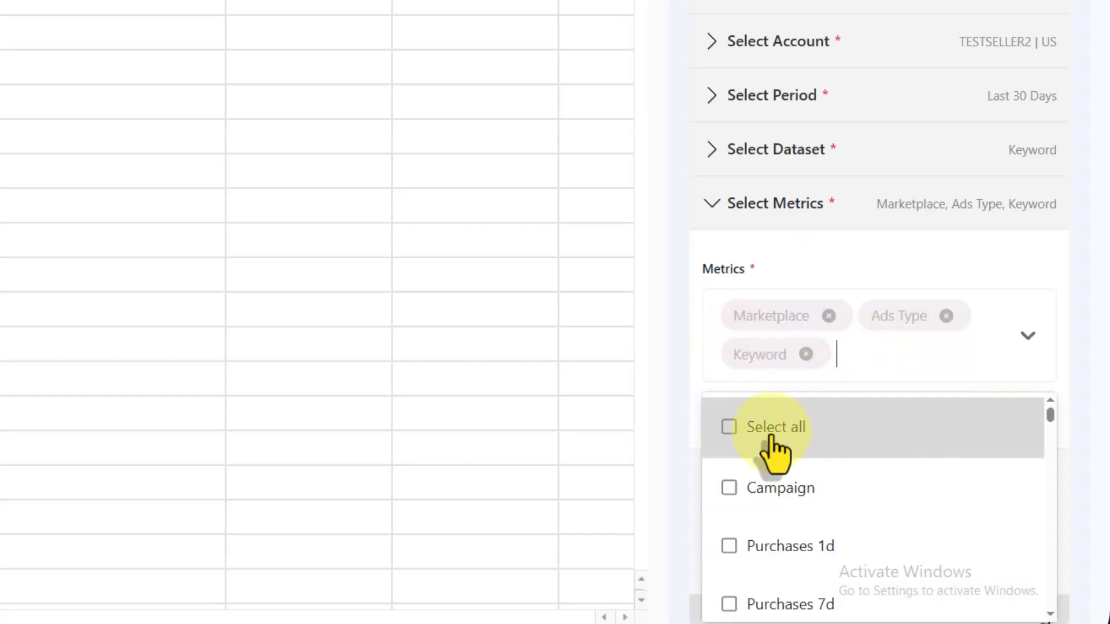
left_click(786, 495)
scroll(792, 514, "down", 7)
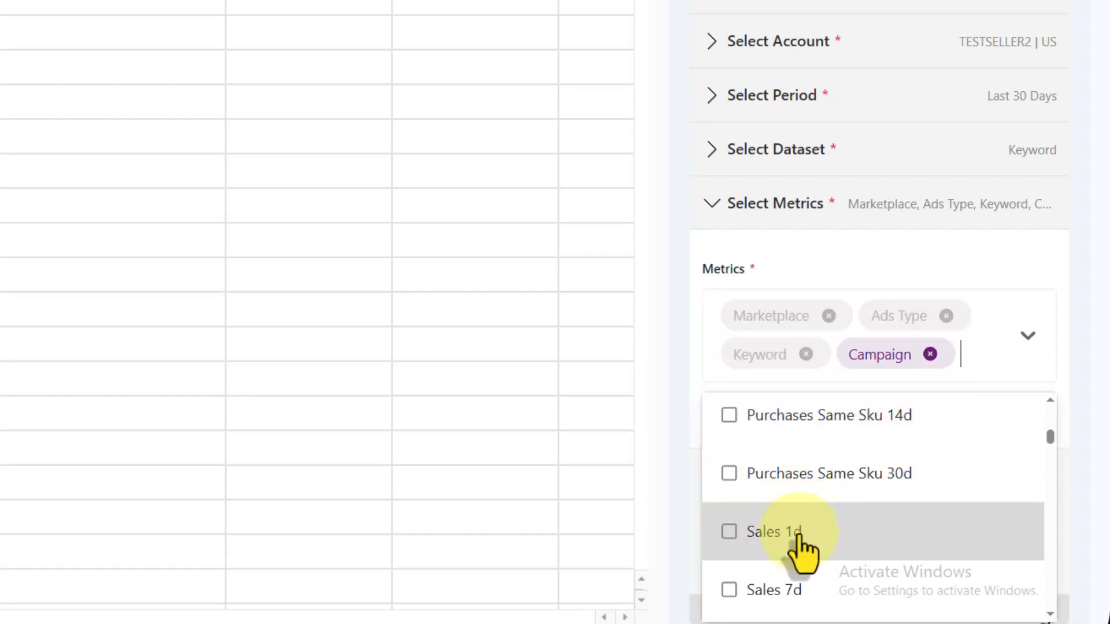
scroll(796, 523, "up", 3)
left_click(780, 419)
scroll(803, 517, "down", 5)
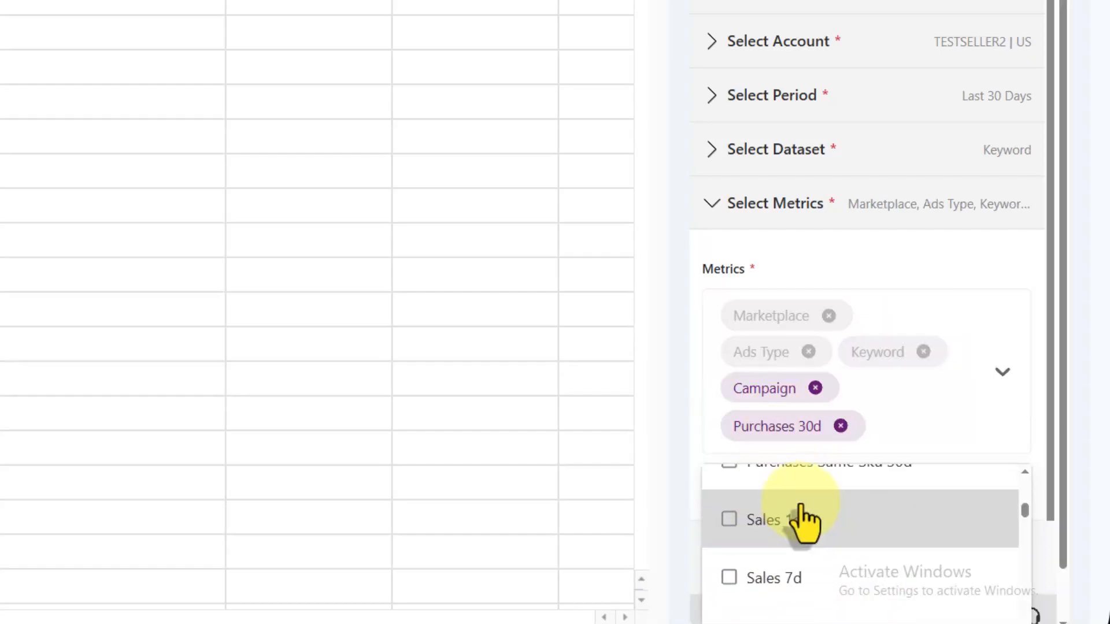
left_click(847, 526)
Add a units-sold metric plus Cpc, Clicks, Roas, Acos, Spend, Viewable Impressions and Conversion Rate, and review the selected metrics.
scroll(844, 555, "down", 10)
scroll(825, 557, "up", 1)
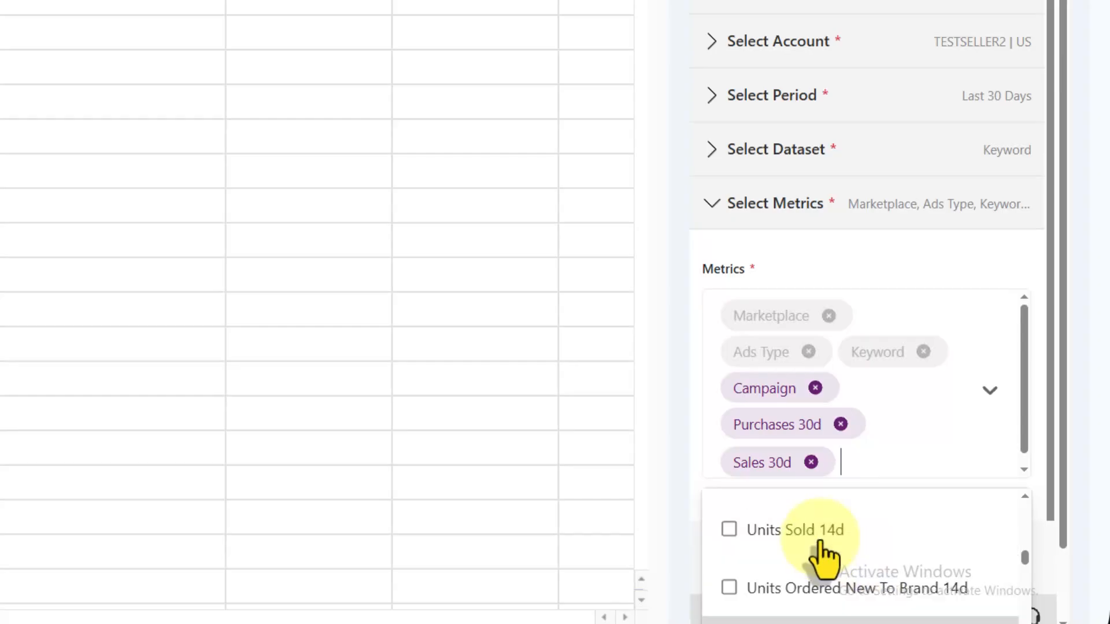
scroll(815, 557, "down", 3)
scroll(812, 587, "down", 5)
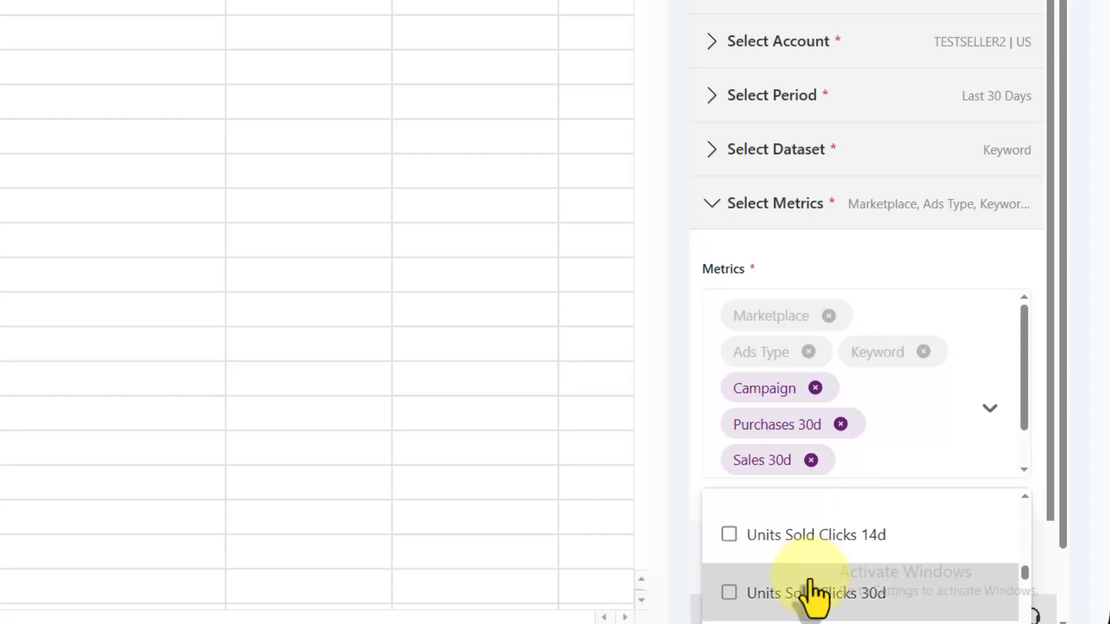
scroll(818, 589, "up", 15)
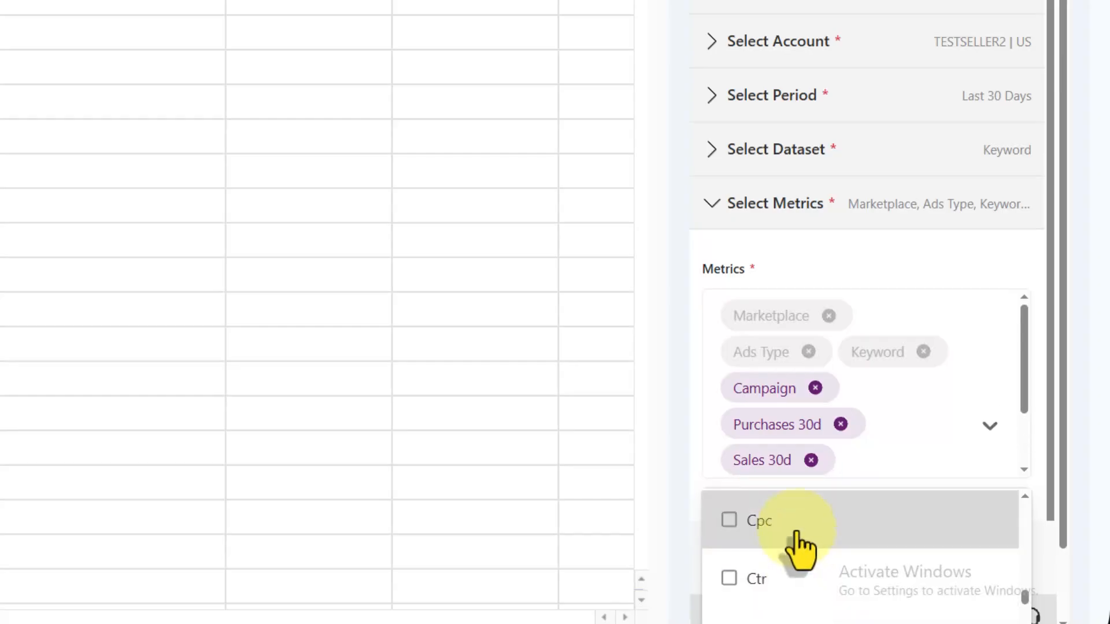
scroll(804, 578, "down", 3)
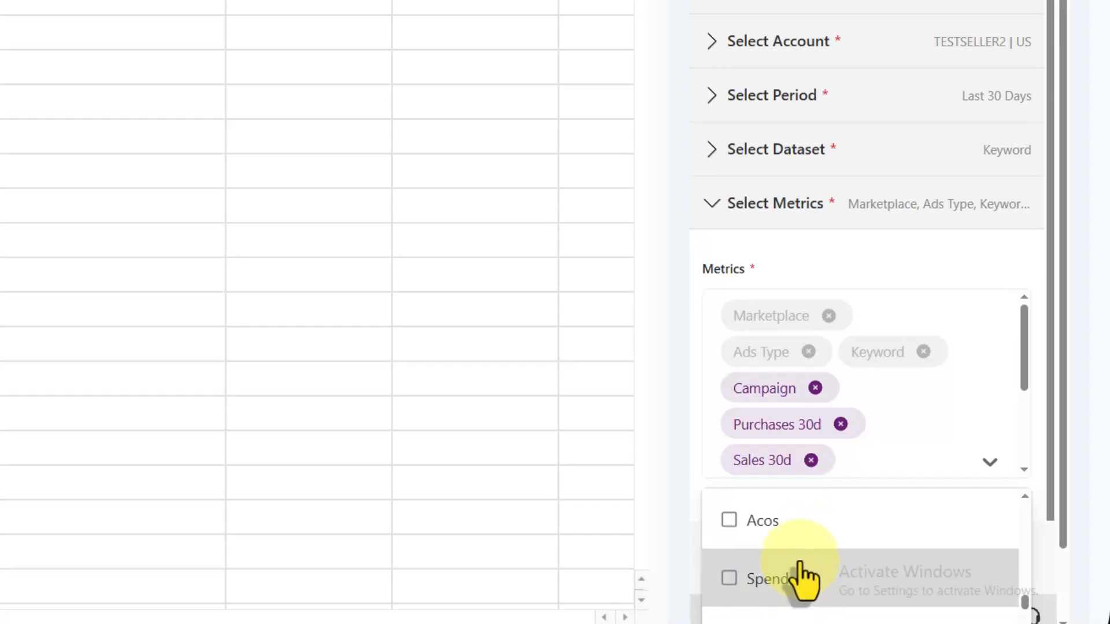
scroll(803, 578, "down", 3)
scroll(826, 581, "up", 2)
scroll(821, 584, "down", 1)
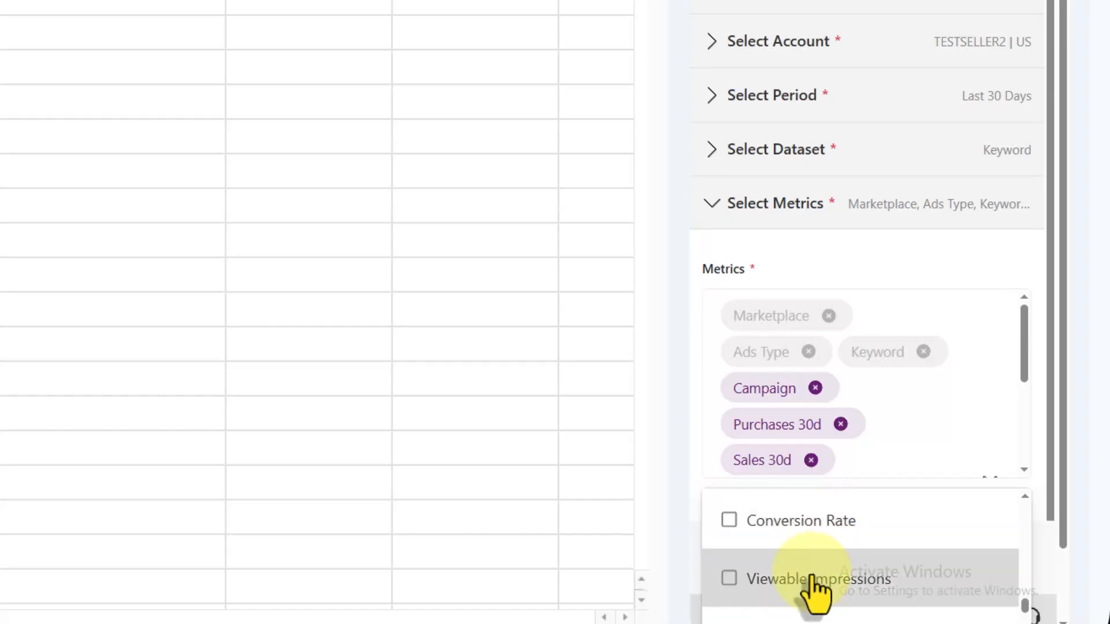
scroll(855, 601, "down", 1)
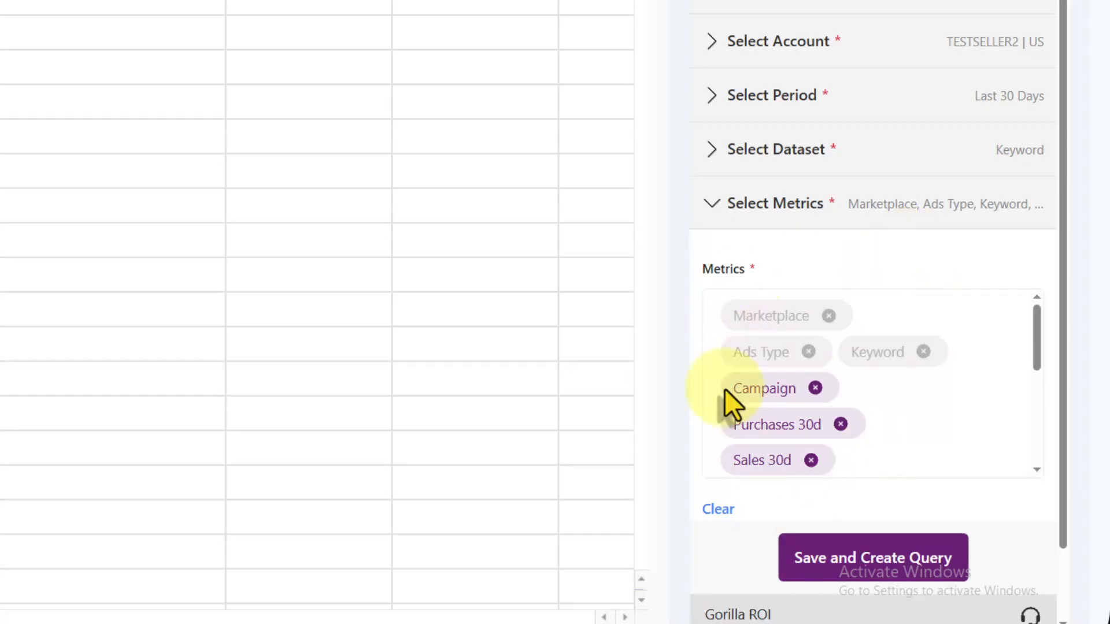
scroll(909, 391, "down", 6)
scroll(904, 434, "up", 2)
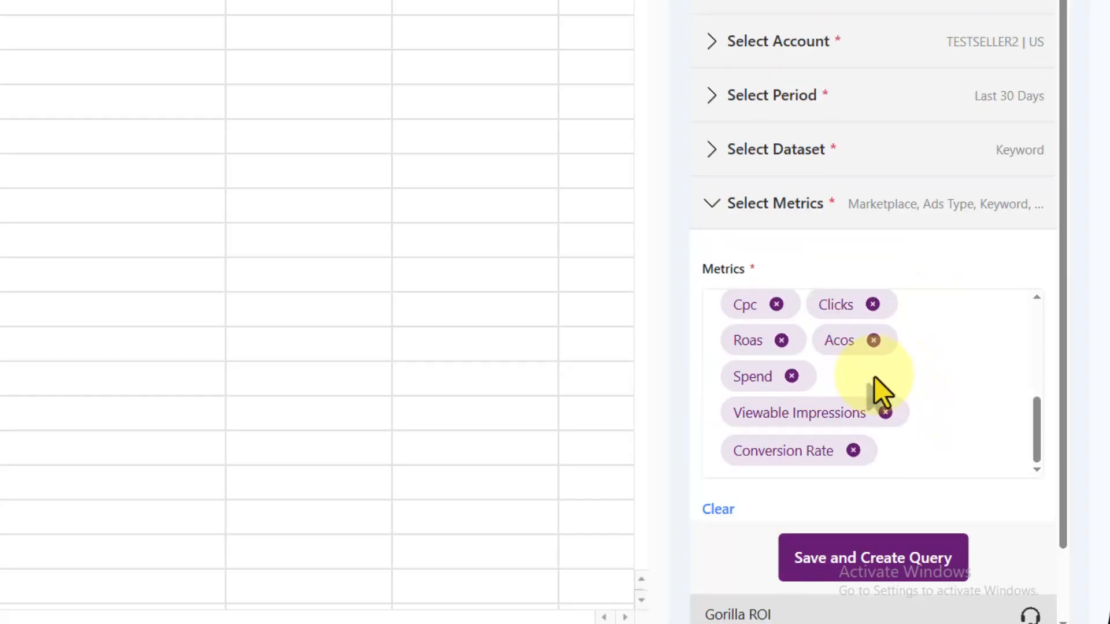
scroll(874, 377, "up", 5)
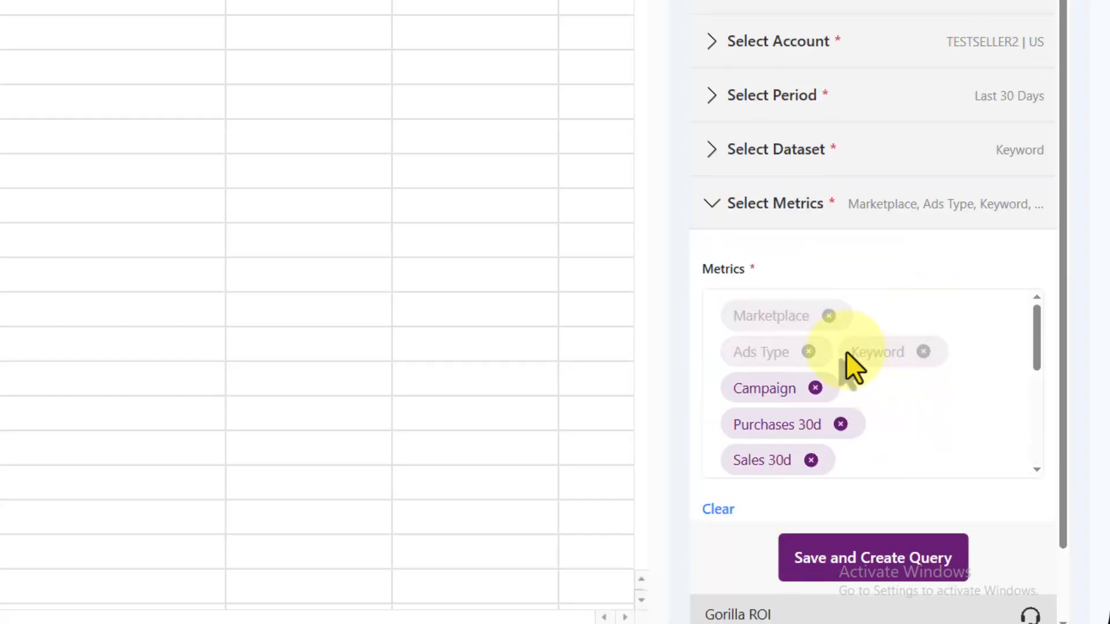
scroll(846, 352, "down", 5)
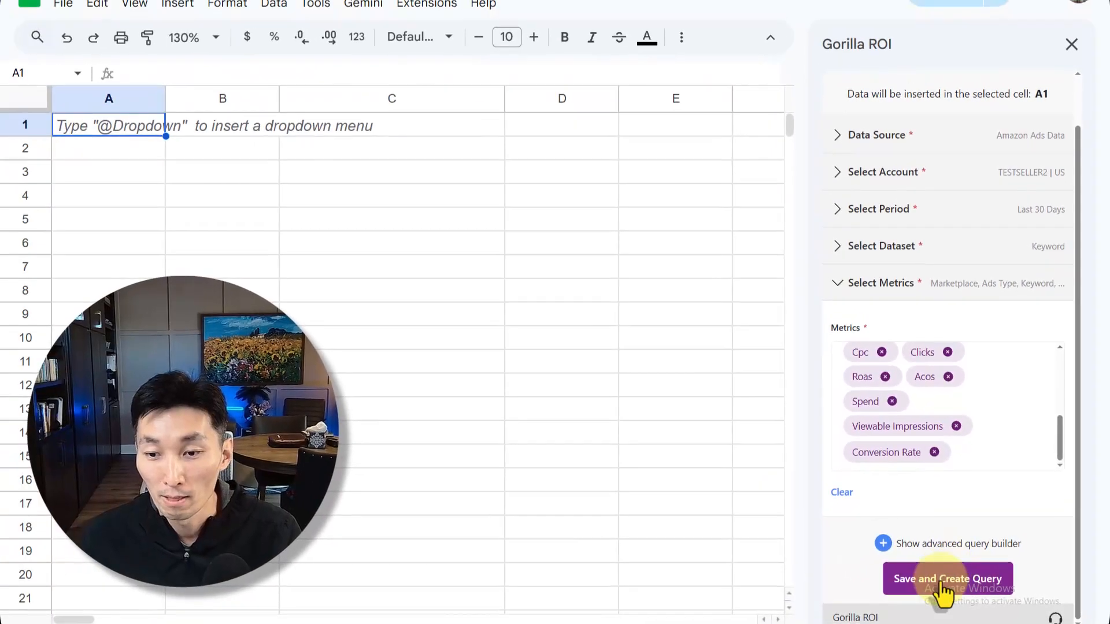
Save and create the query under the name "Ads Data - SOCKS R US Keyword - 438".
left_click(946, 575)
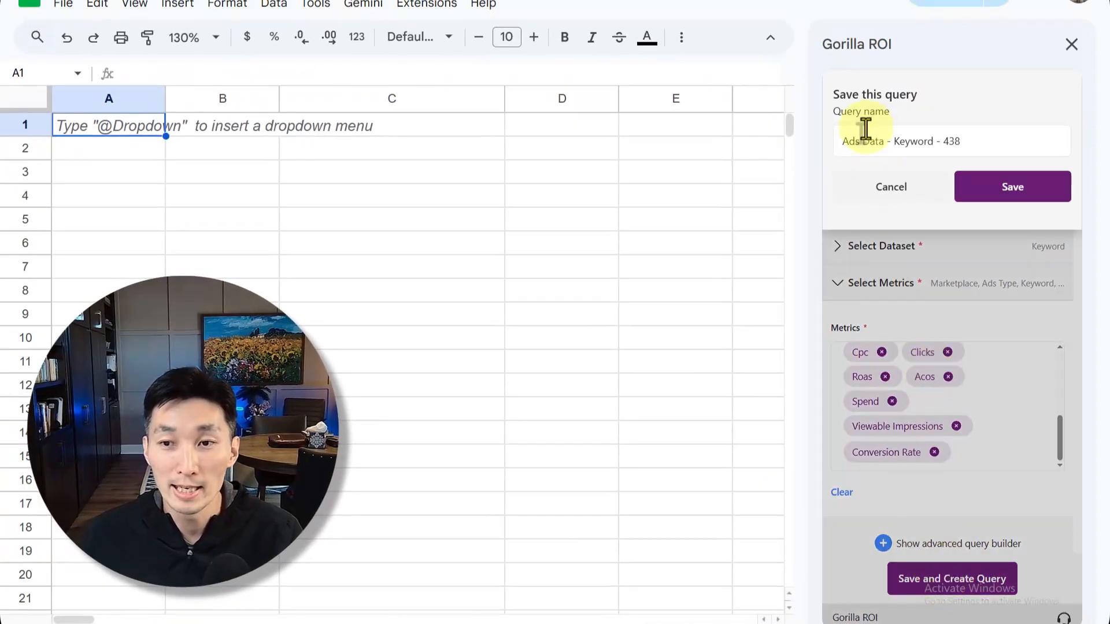
left_click(884, 141)
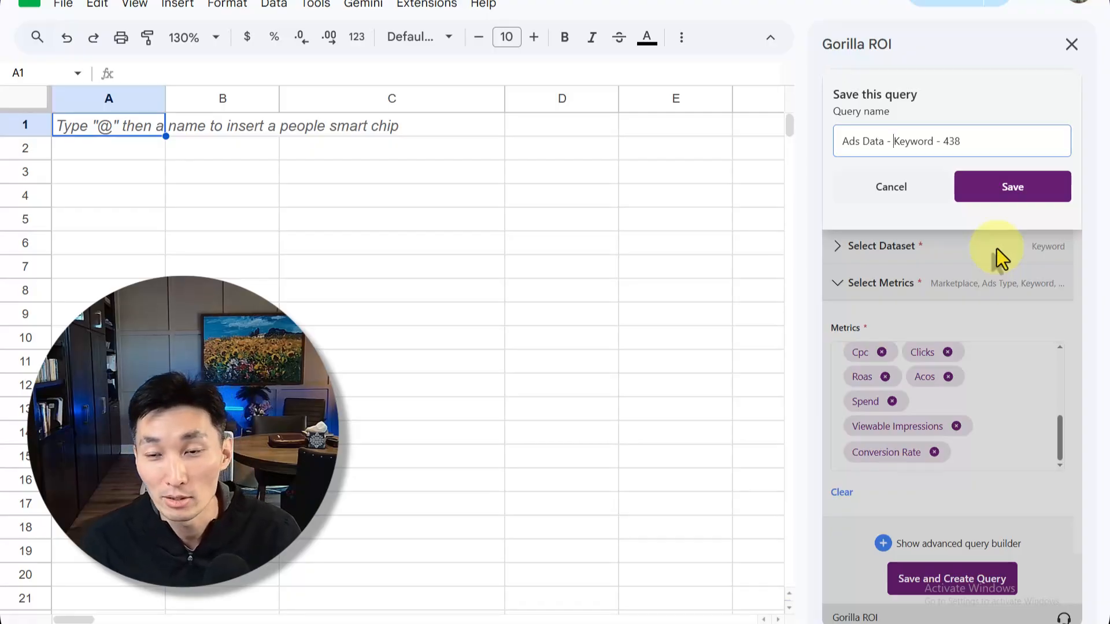
type("SOCKS ")
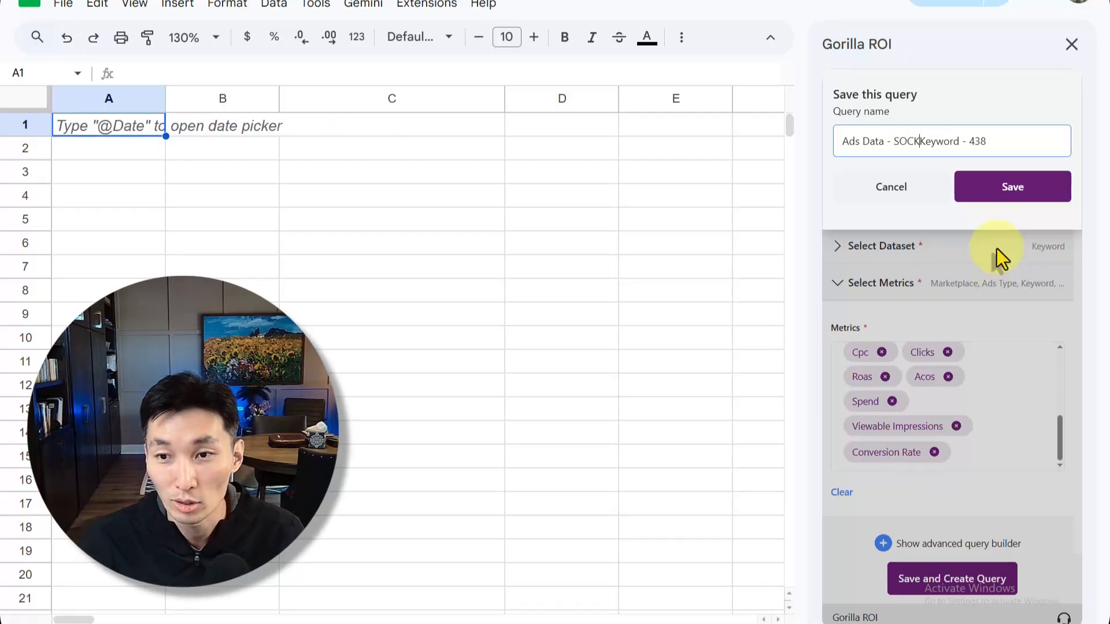
type("R US")
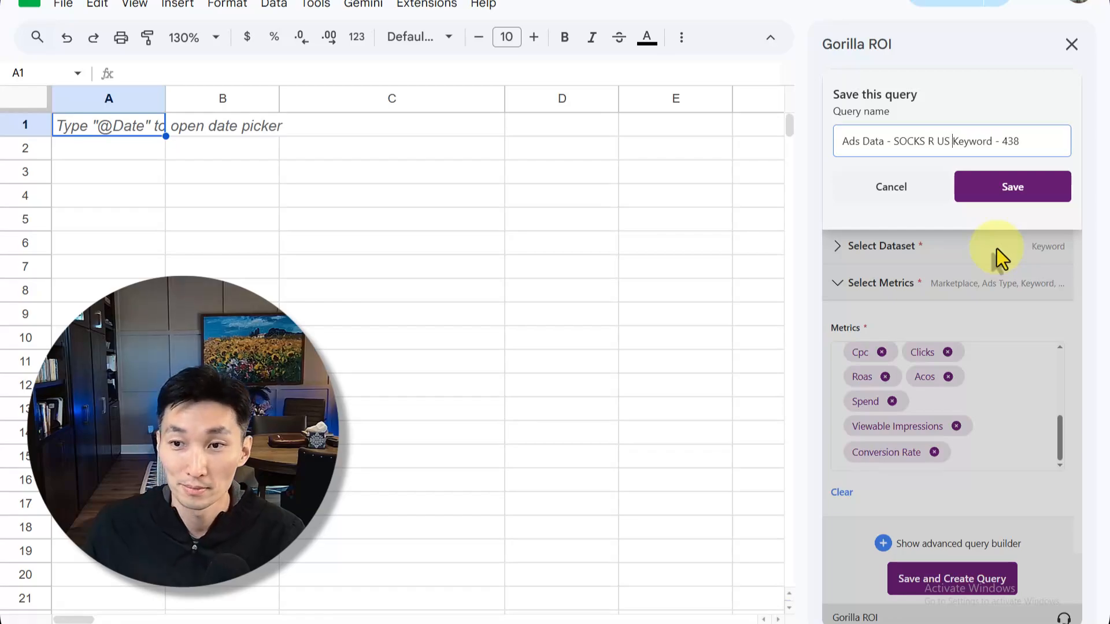
left_click(976, 199)
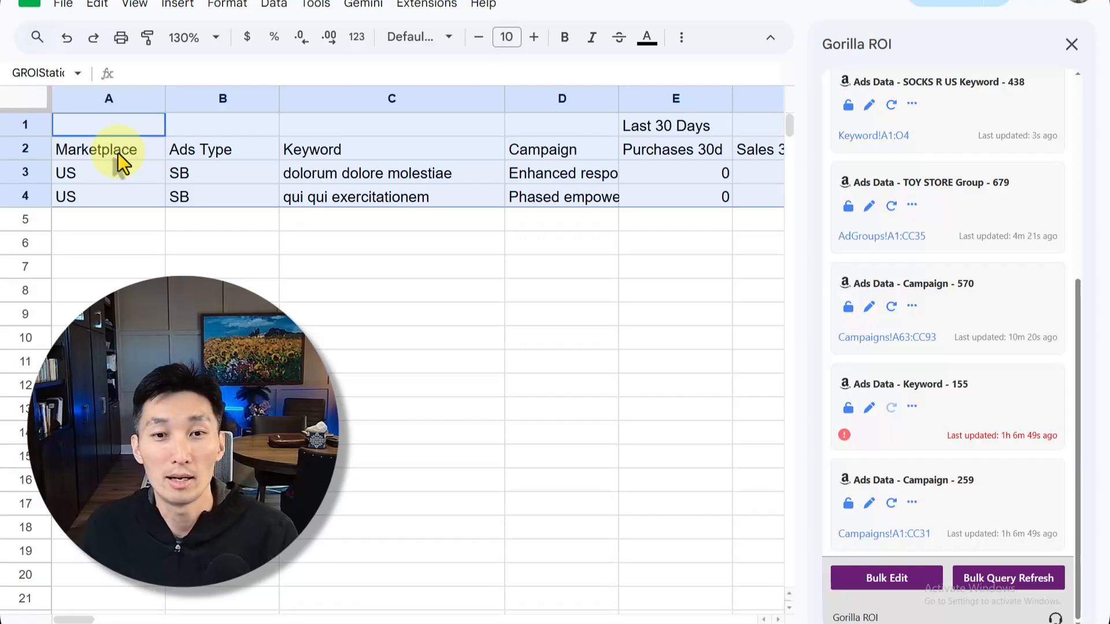
Examine the imported keyword rows and the Conversion Rate, Viewable Impressions and Spend columns on the Keyword sheet.
left_click(201, 172)
left_click(110, 175)
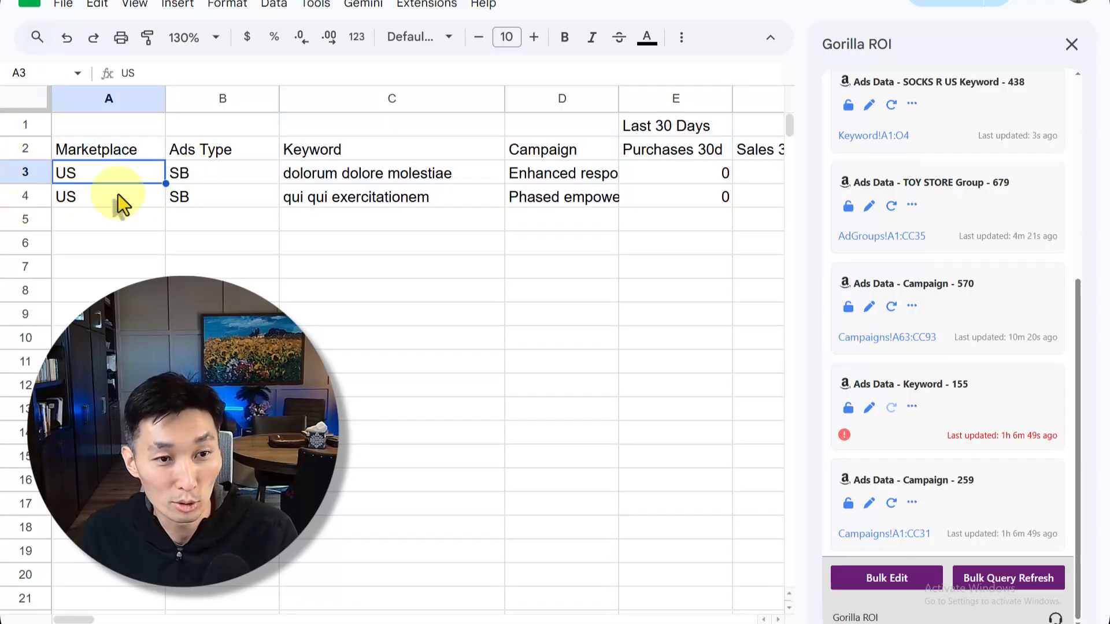
left_click(171, 200)
scroll(962, 377, "up", 5)
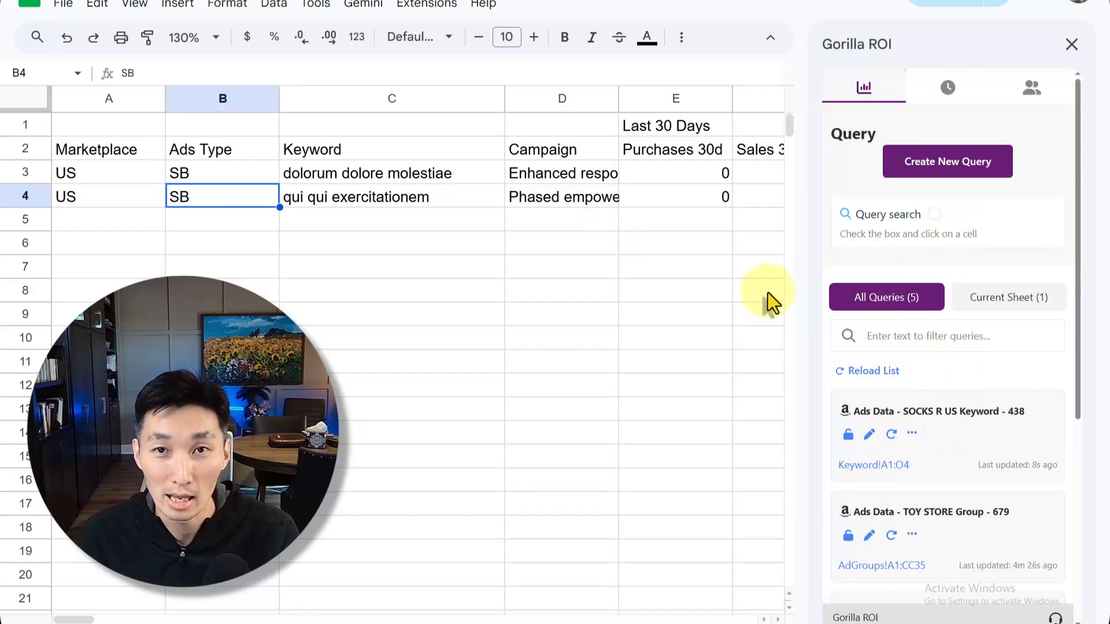
left_click(382, 176)
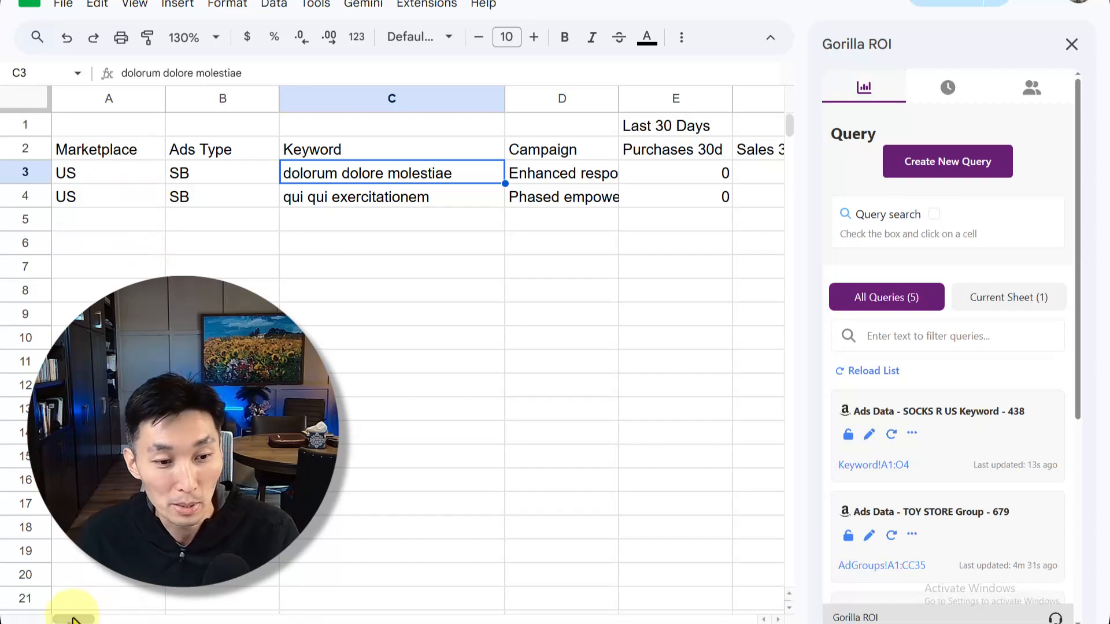
scroll(74, 621, "right", 1)
left_click_drag(74, 620, 144, 619)
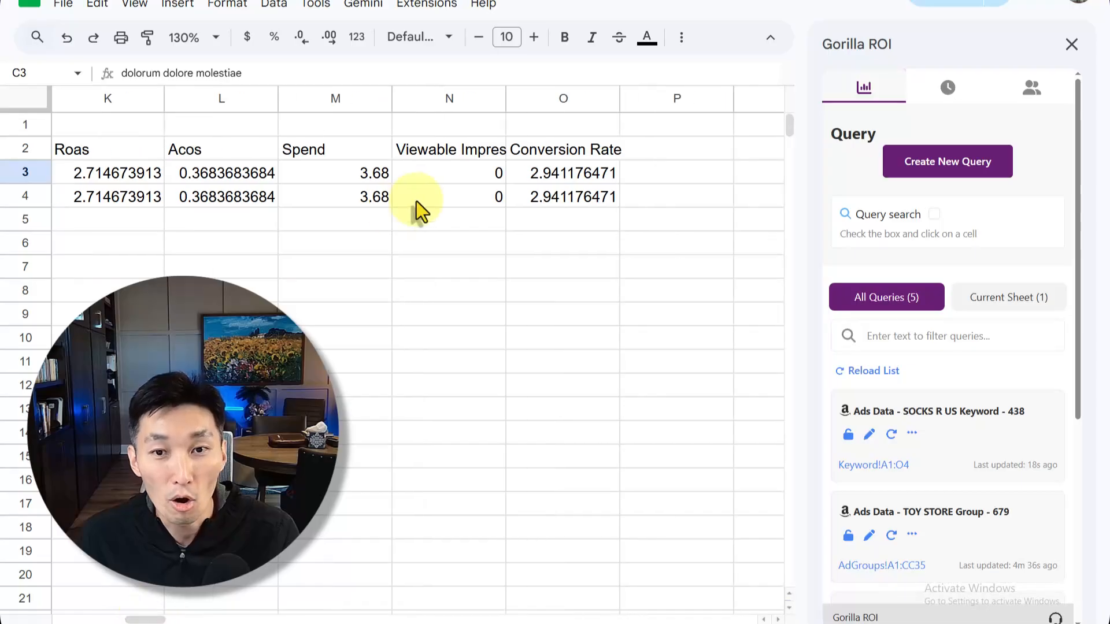
left_click(525, 155)
left_click(463, 155)
left_click(354, 152)
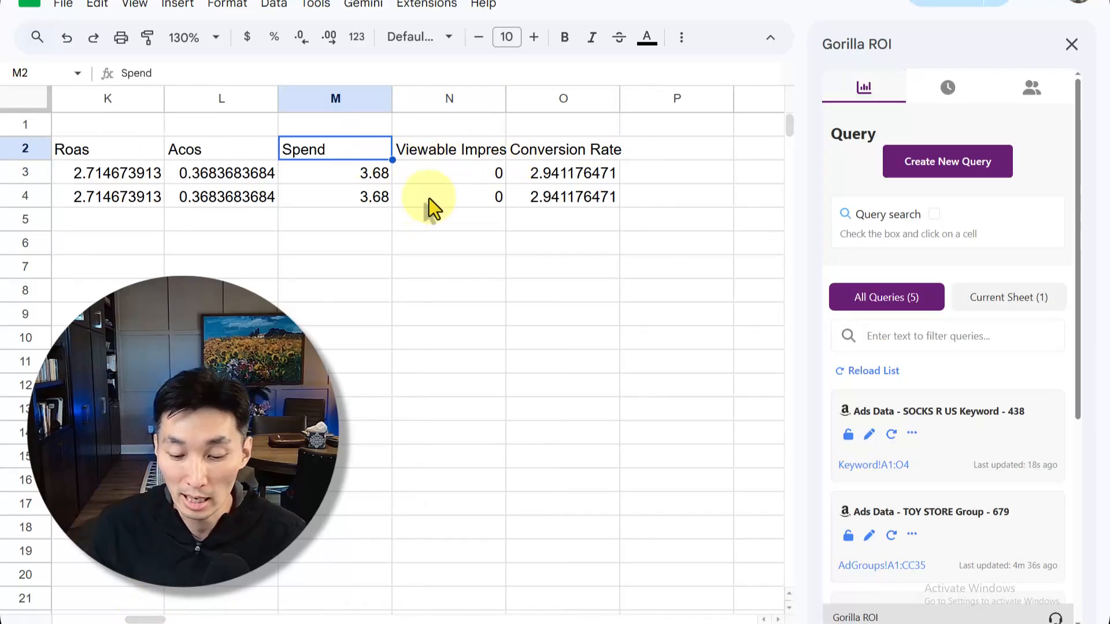
Go through the header row of the keyword data between Marketplace and Conversion Rate, ending at cell A2.
key("Left")
key("Left")
key("Left")
key("Left")
key("Left")
key("Left")
key("Left")
key("Left")
key("Left")
key("Left")
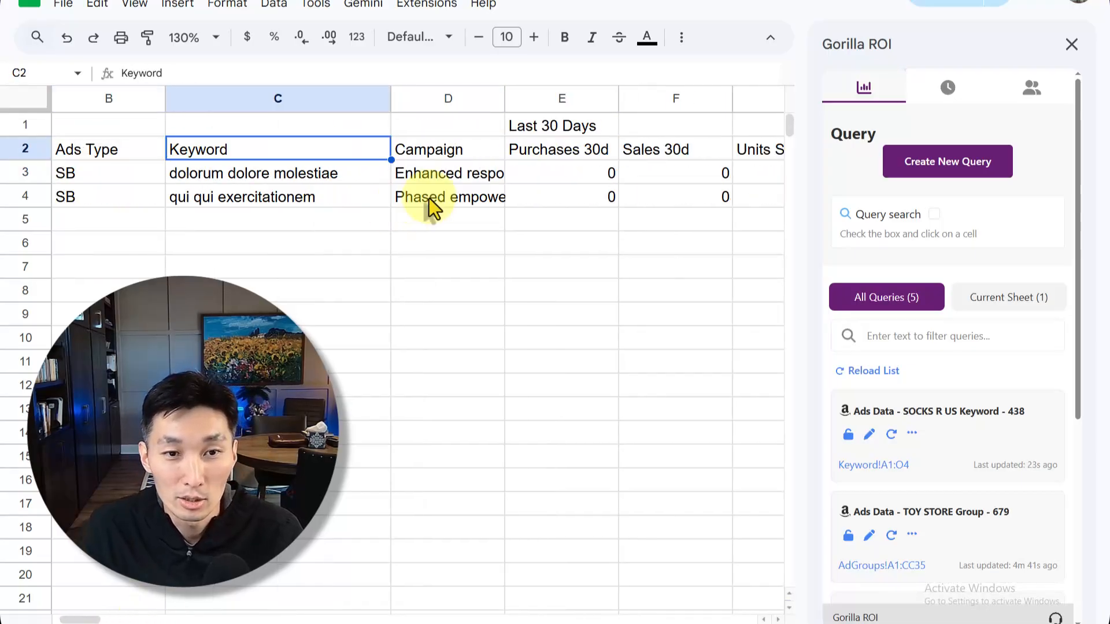
key("Right")
key("Right")
key("Right")
key("Right")
key("Right")
key("Right")
key("Right")
key("Right")
key("Right")
key("Right")
key("Right")
key("Right")
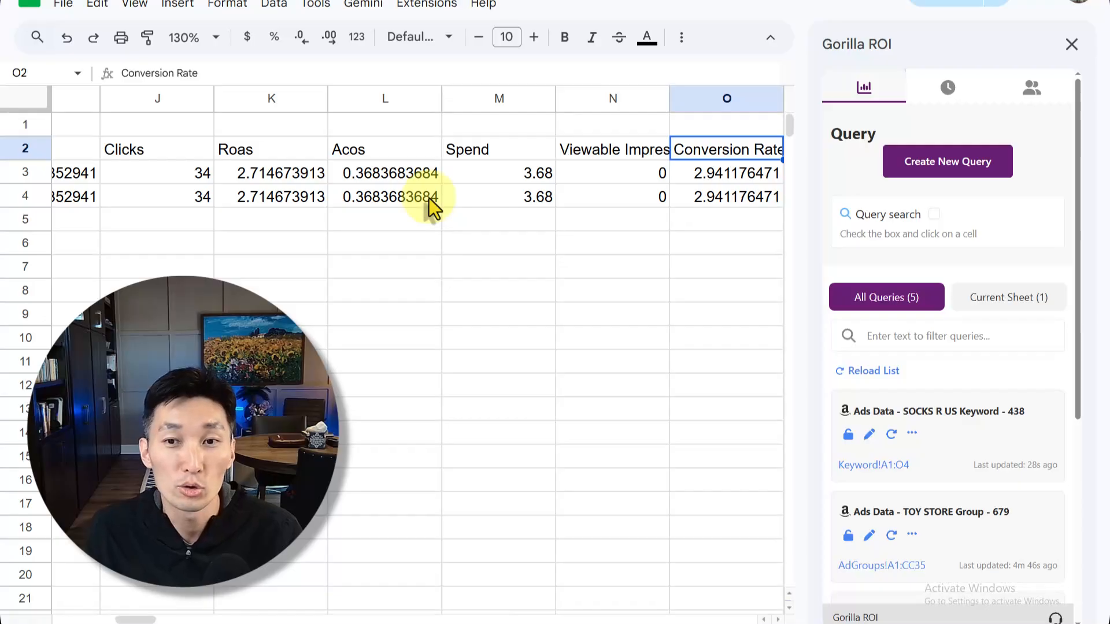
key("Left")
key("Left")
key("Left")
key("Left")
key("Left")
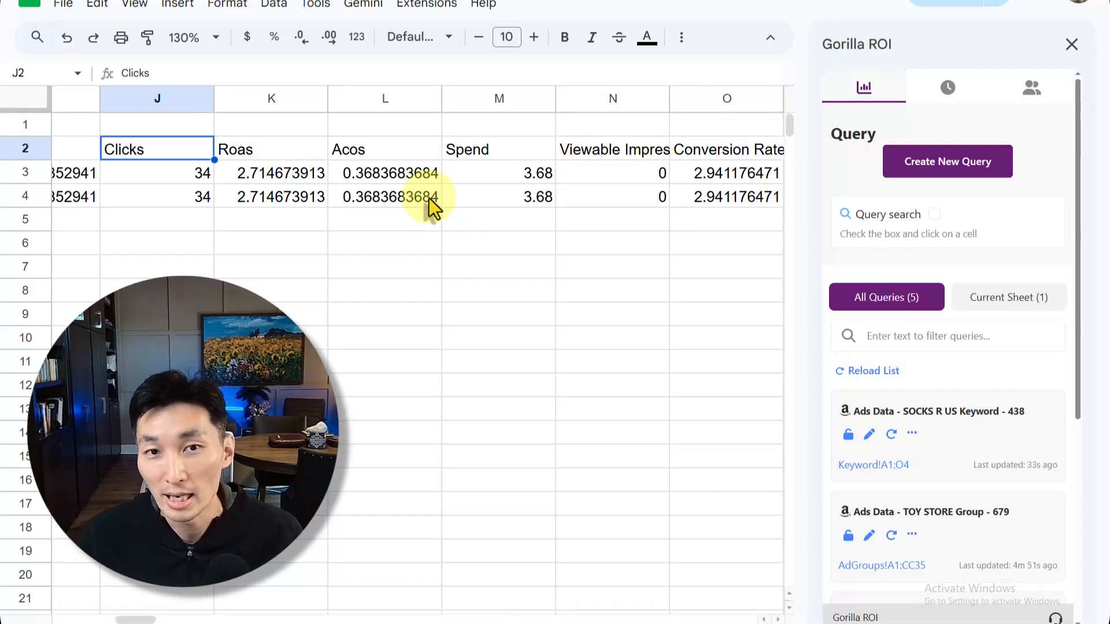
key("Left")
key("Left")
key("Left")
key("Left")
key("Left")
key("Left")
key("Left")
key("Left")
key("Left")
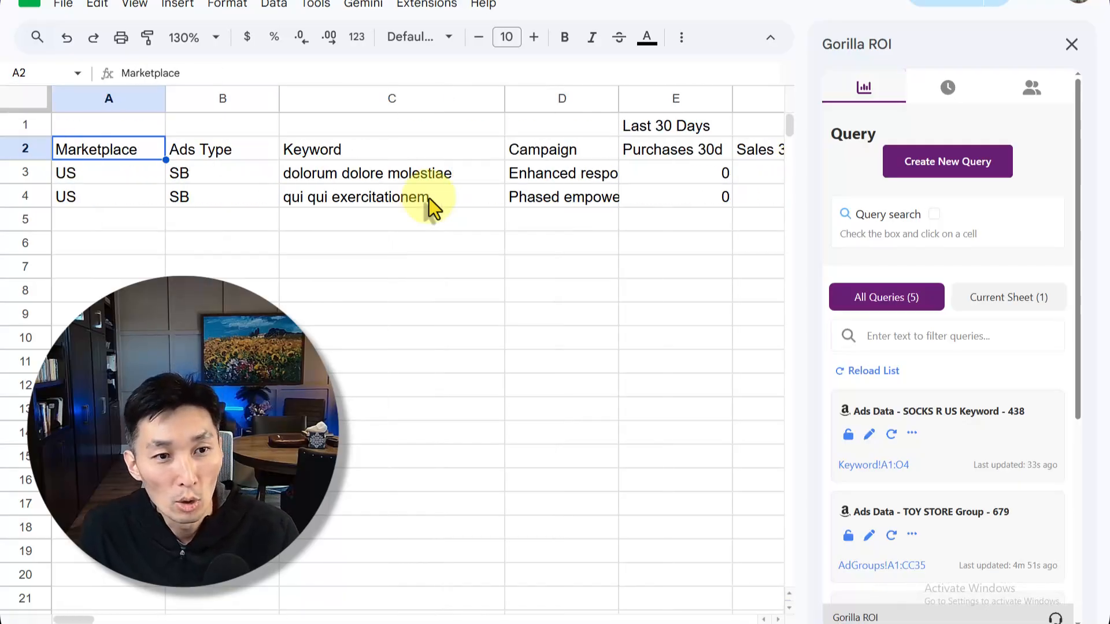
key("Right")
key("Left")
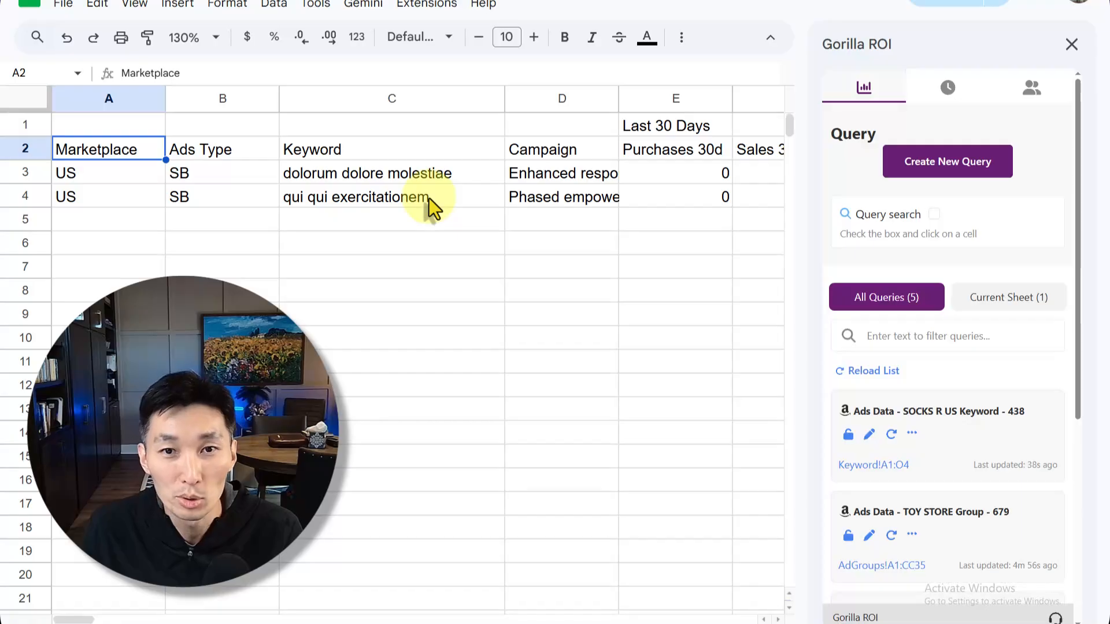
key("Down")
key("Down")
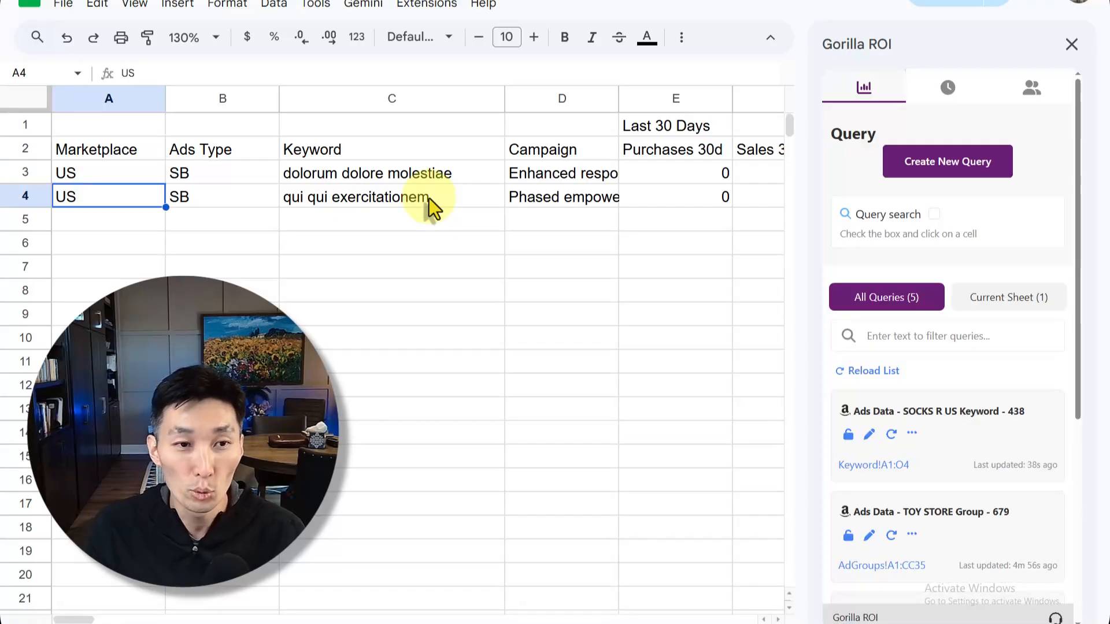
left_click(32, 220)
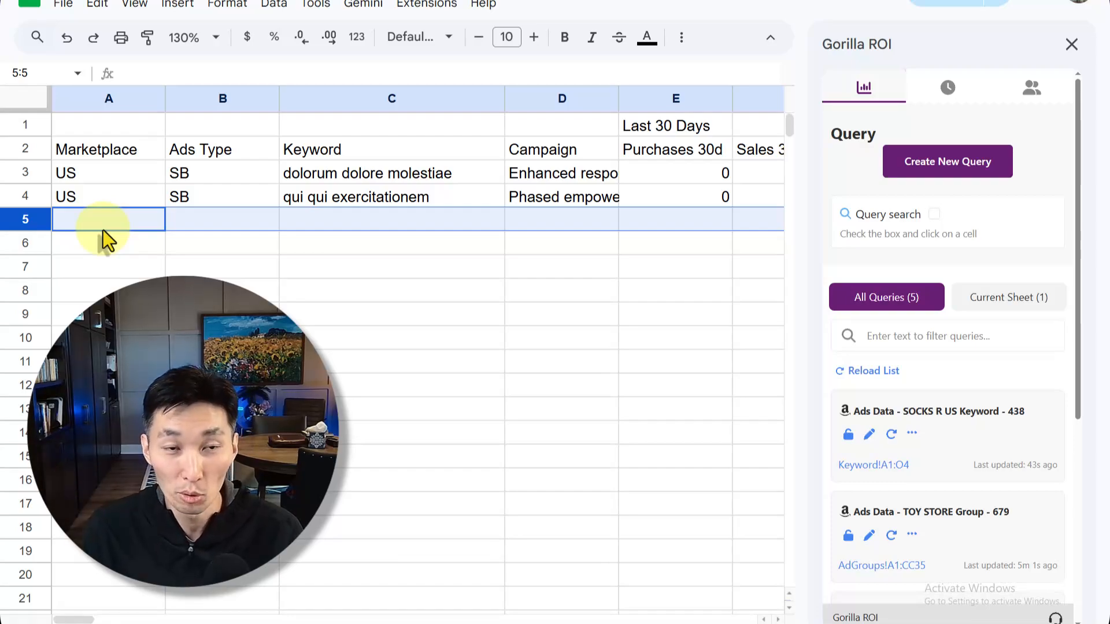
left_click(149, 286)
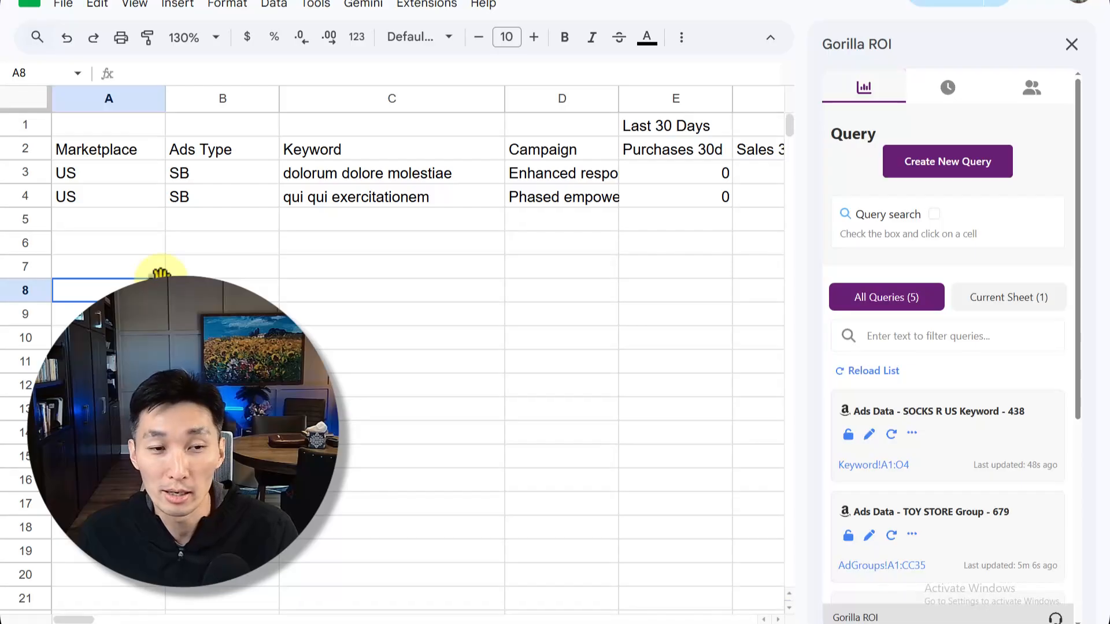
left_click(28, 243)
left_click(33, 292)
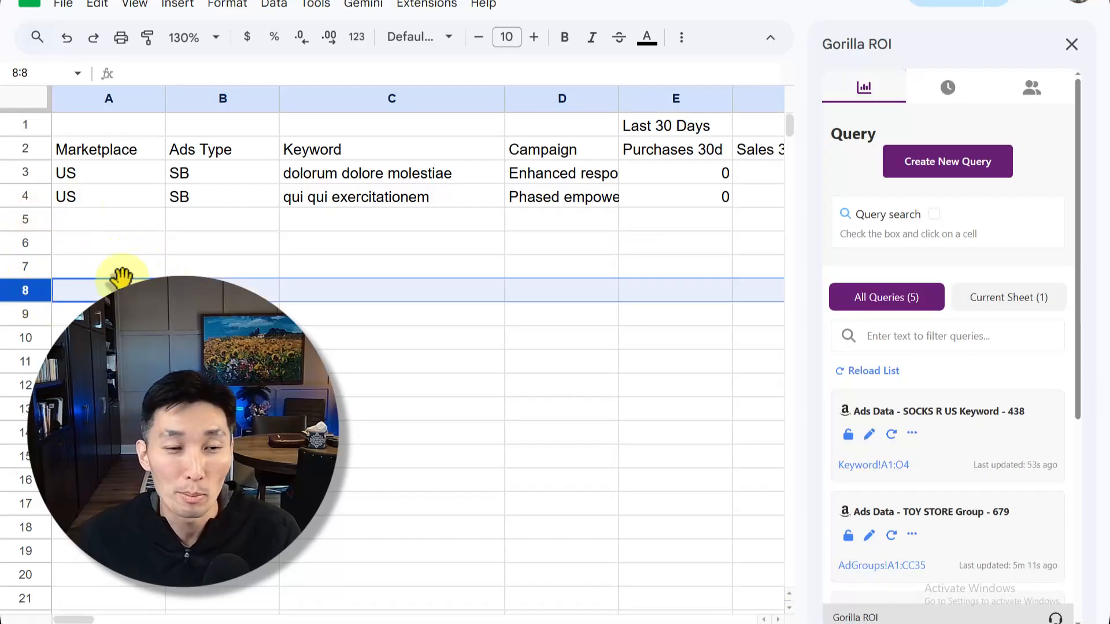
left_click(106, 227)
left_click(107, 202)
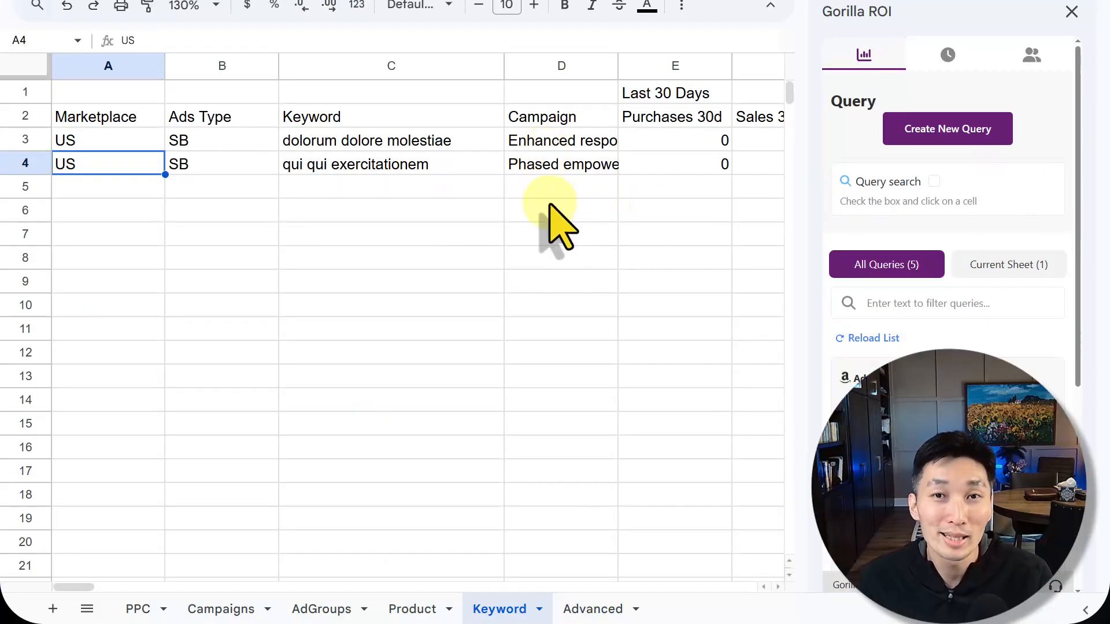
Open the Advanced sheet and examine its SKU list and the empty area beside it.
left_click(578, 613)
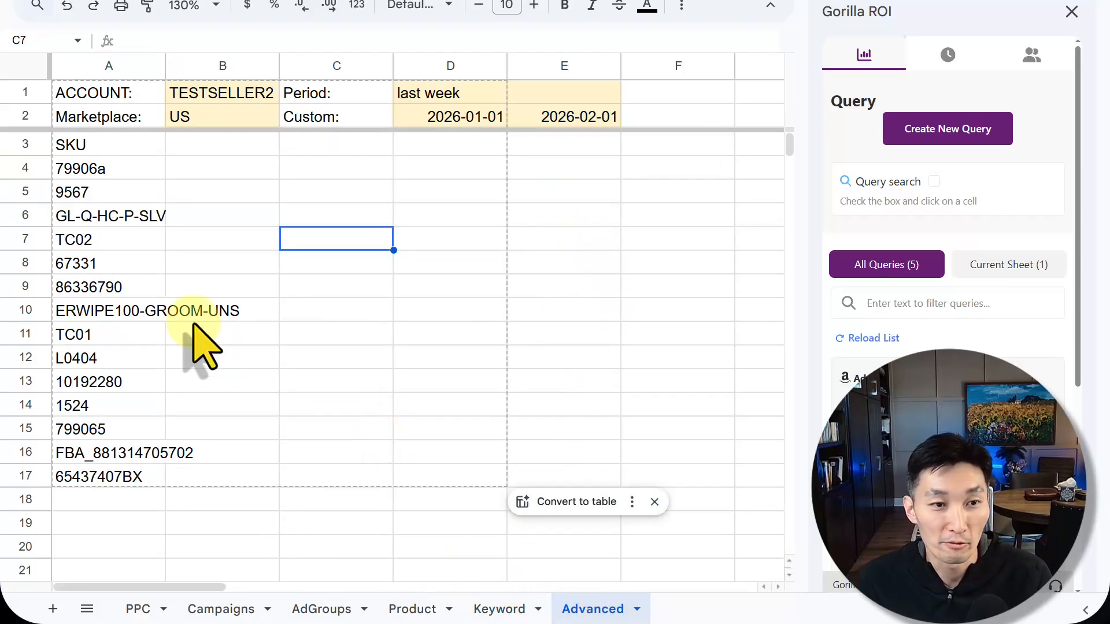
left_click(334, 378)
left_click(270, 290)
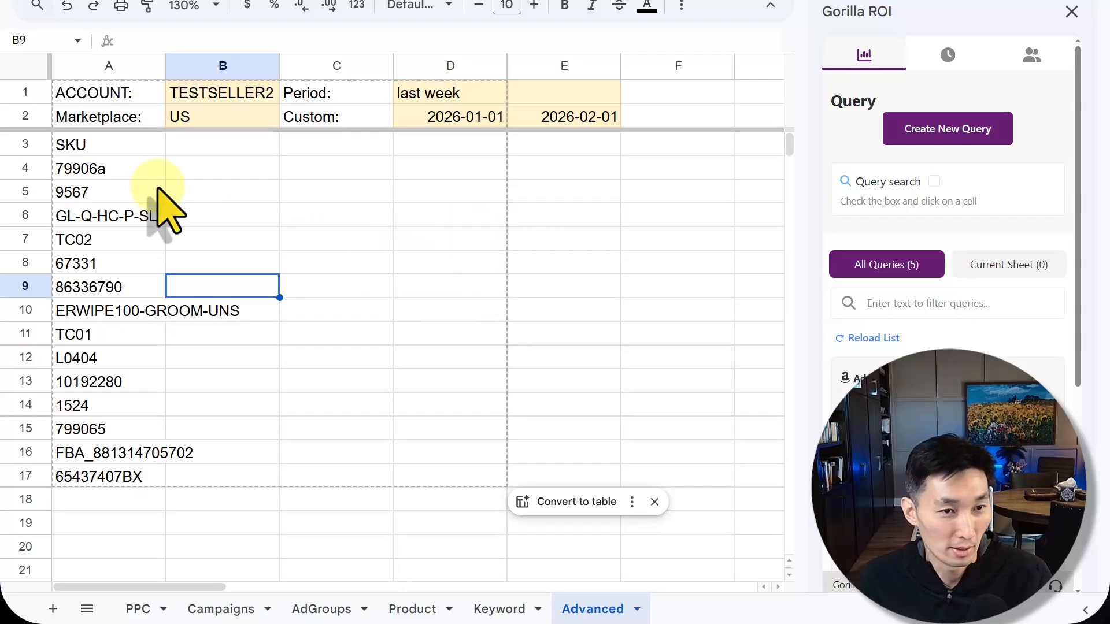
left_click_drag(104, 151, 322, 470)
left_click_drag(254, 309, 250, 321)
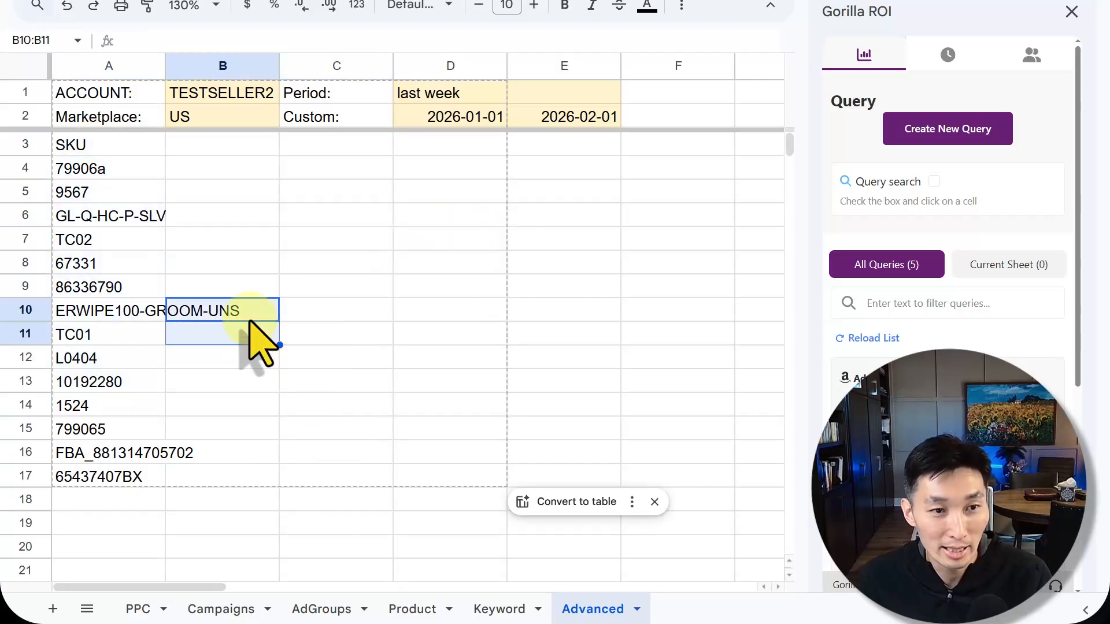
Begin a GORILLA_ADSTATS formula in cell B3, beside the SKU header.
left_click(211, 144)
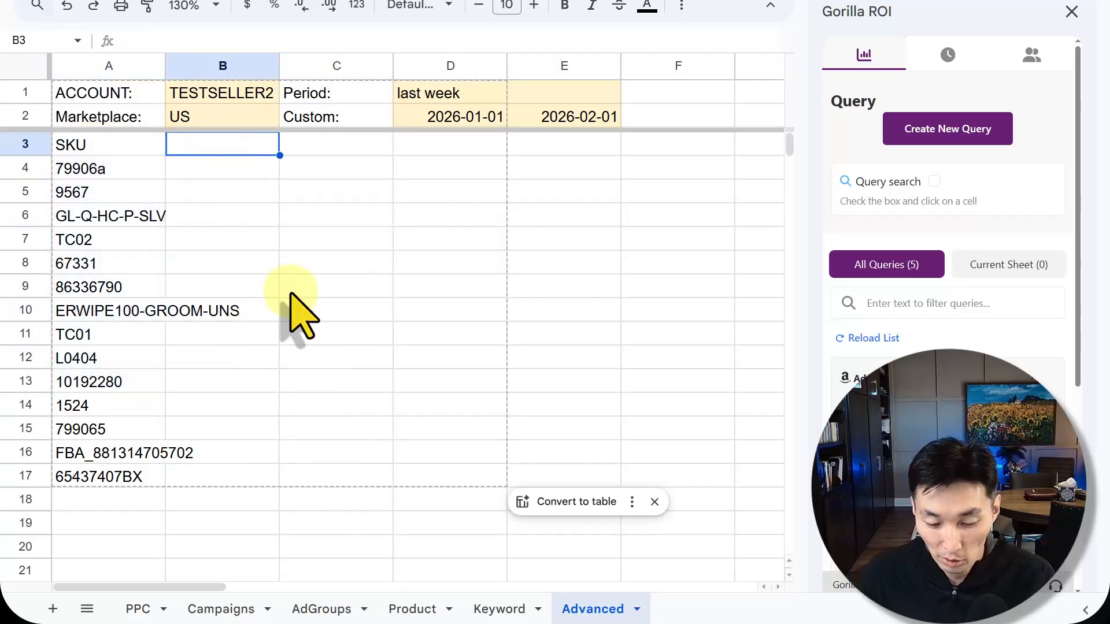
key("Up")
key("Up")
key("Left")
key("Right")
key("Down")
key("Down")
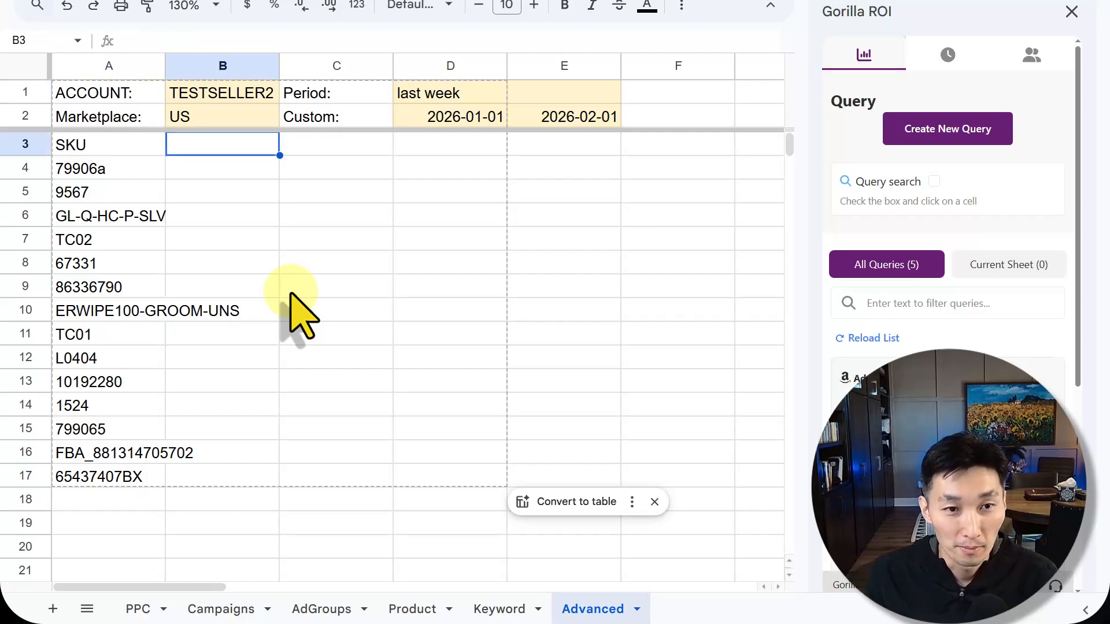
type("=gorilla")
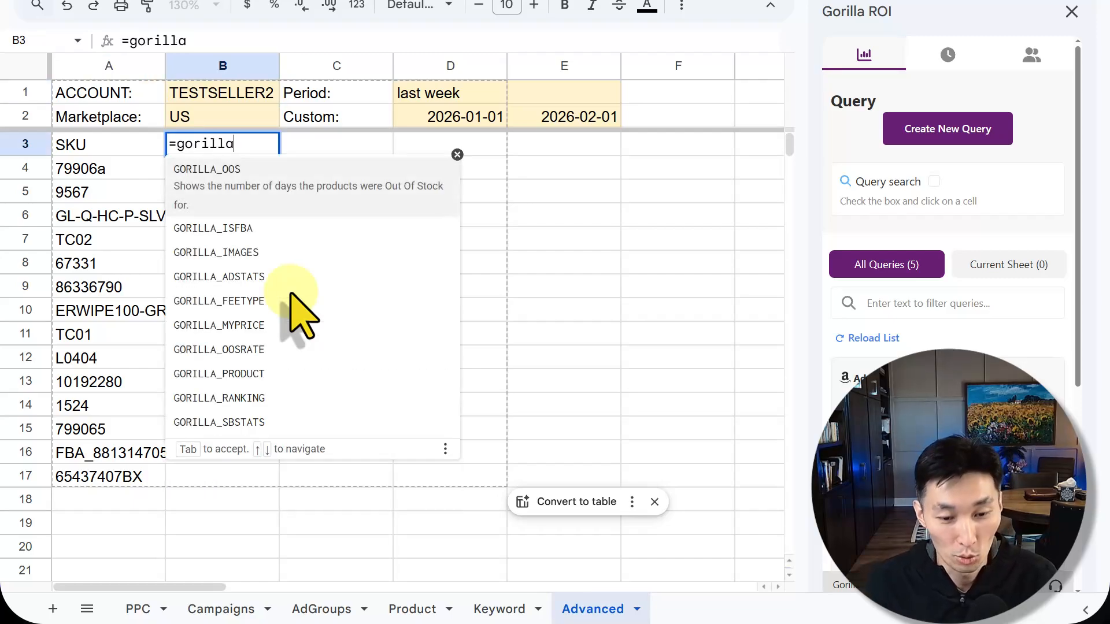
type("_ad")
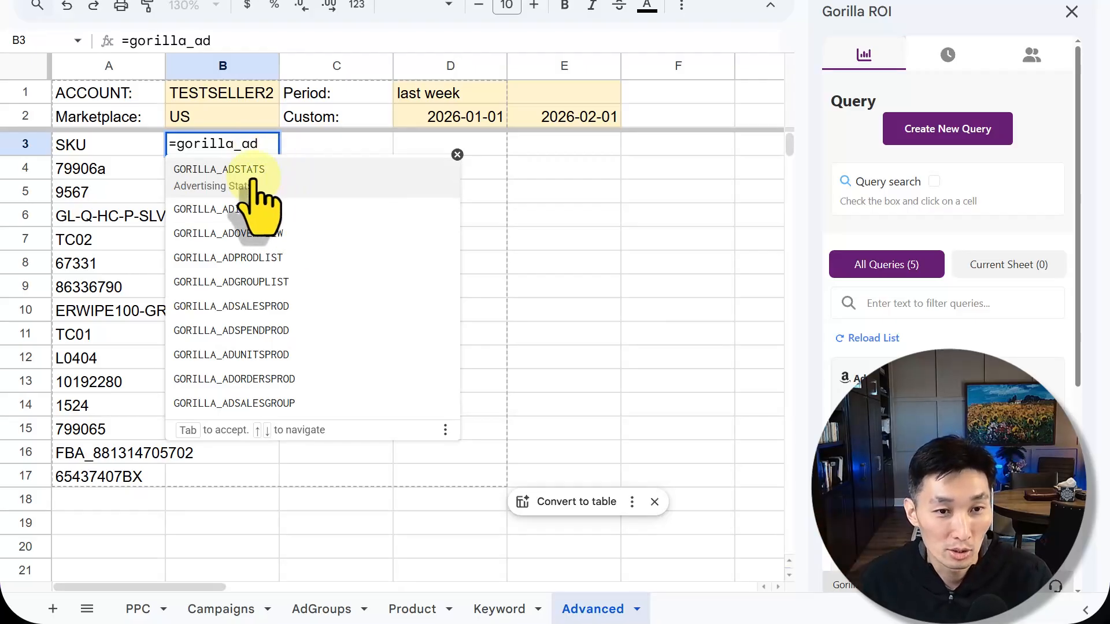
left_click(258, 181)
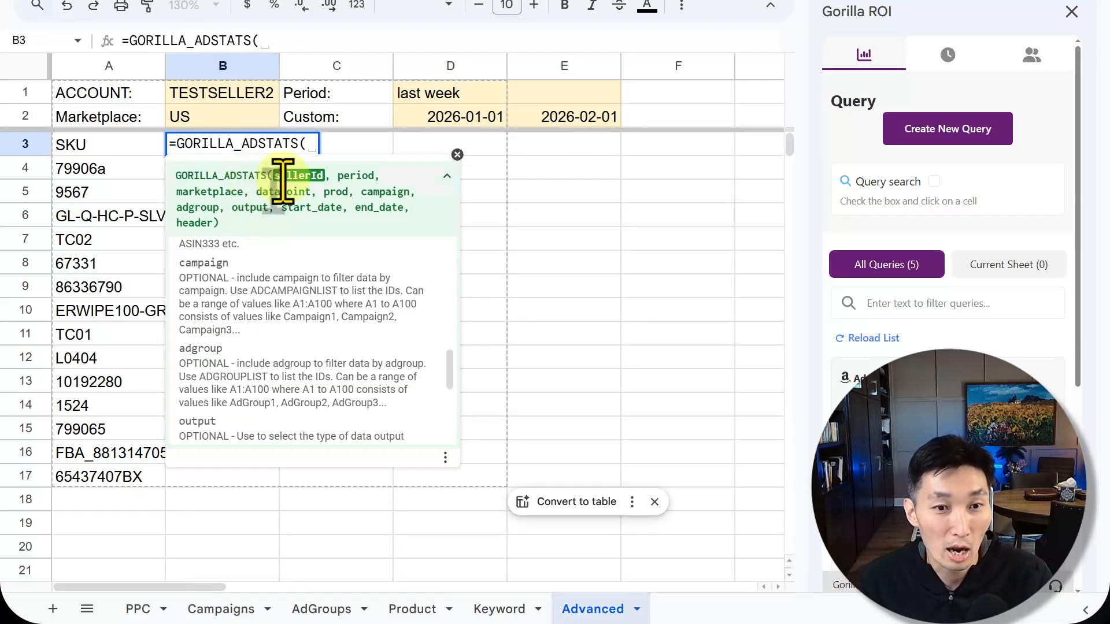
Try hard-coding the sellerId argument as the text "TESTSELLER2" instead of a reference to cell B1.
left_click(220, 96)
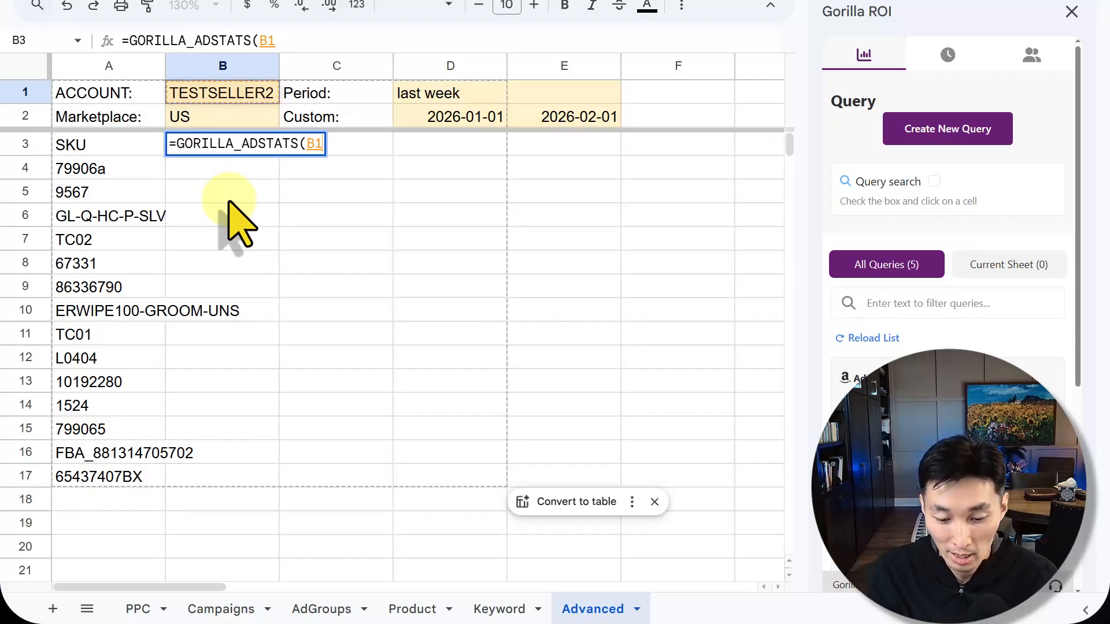
key("BackSpace")
key("BackSpace")
type("\"TEST")
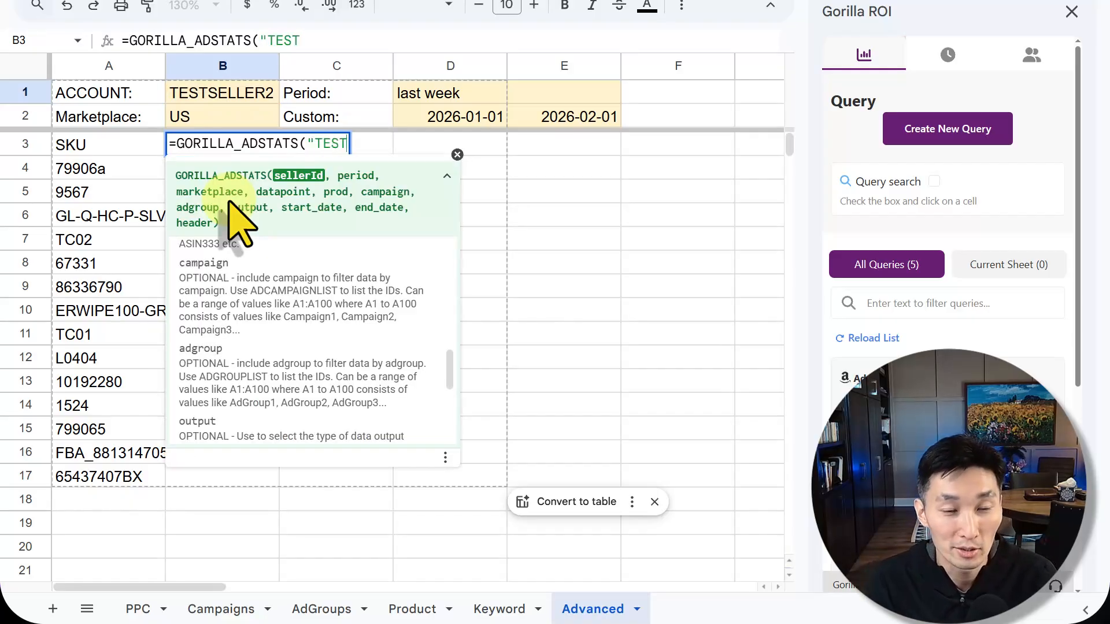
type("SELLER2\"")
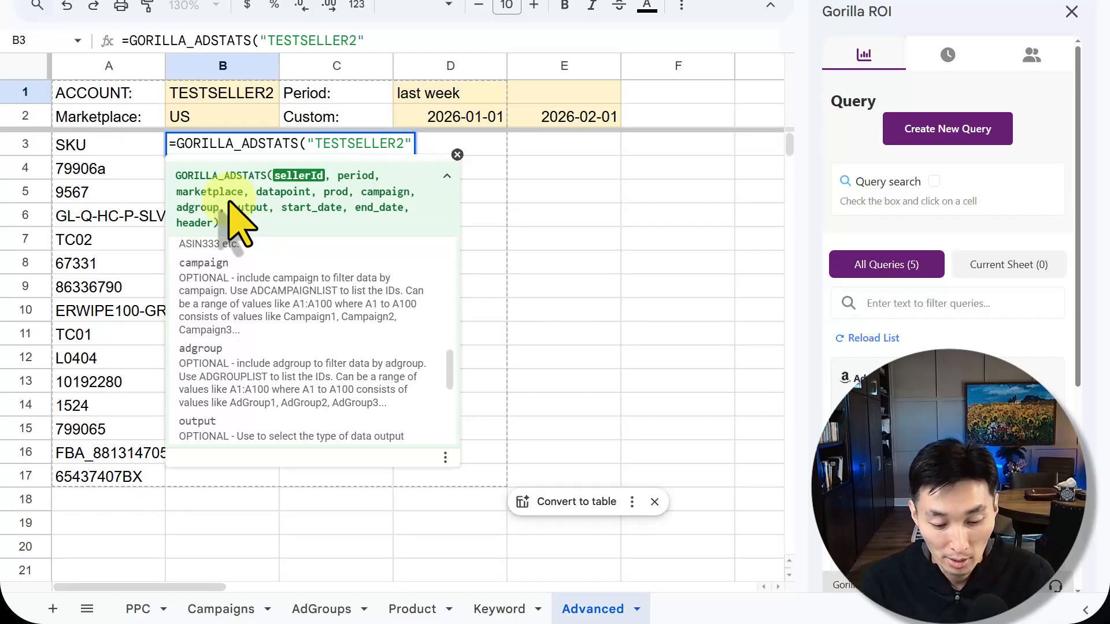
type(",")
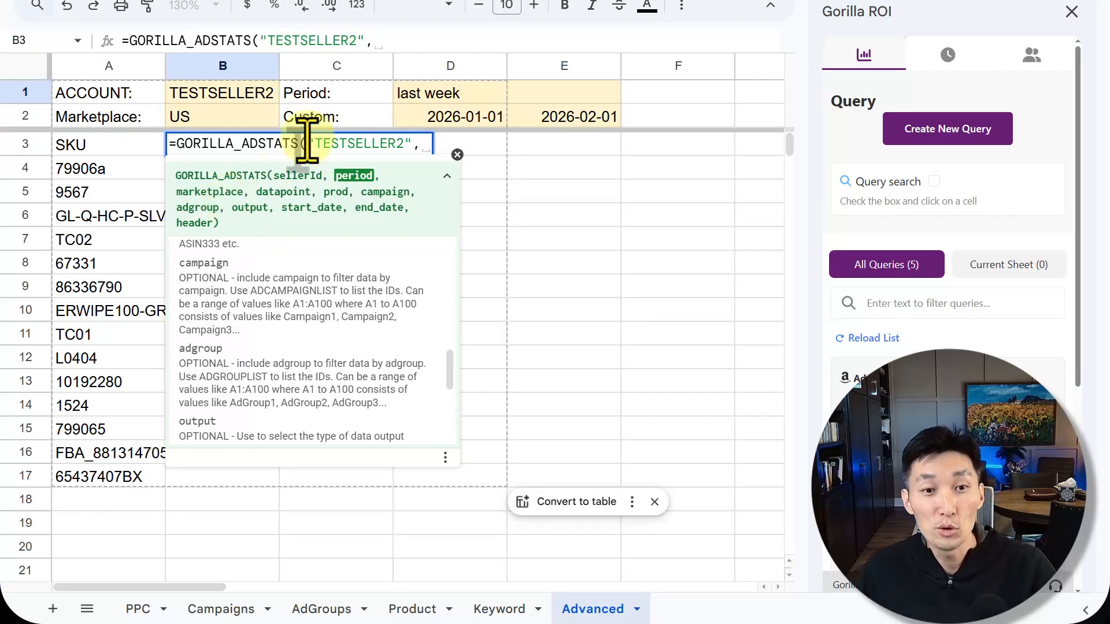
Try "SOCKSTORE" as the hard-coded sellerId text, and clear the argument back to the opening parenthesis.
left_click_drag(313, 143, 401, 148)
left_click(402, 147)
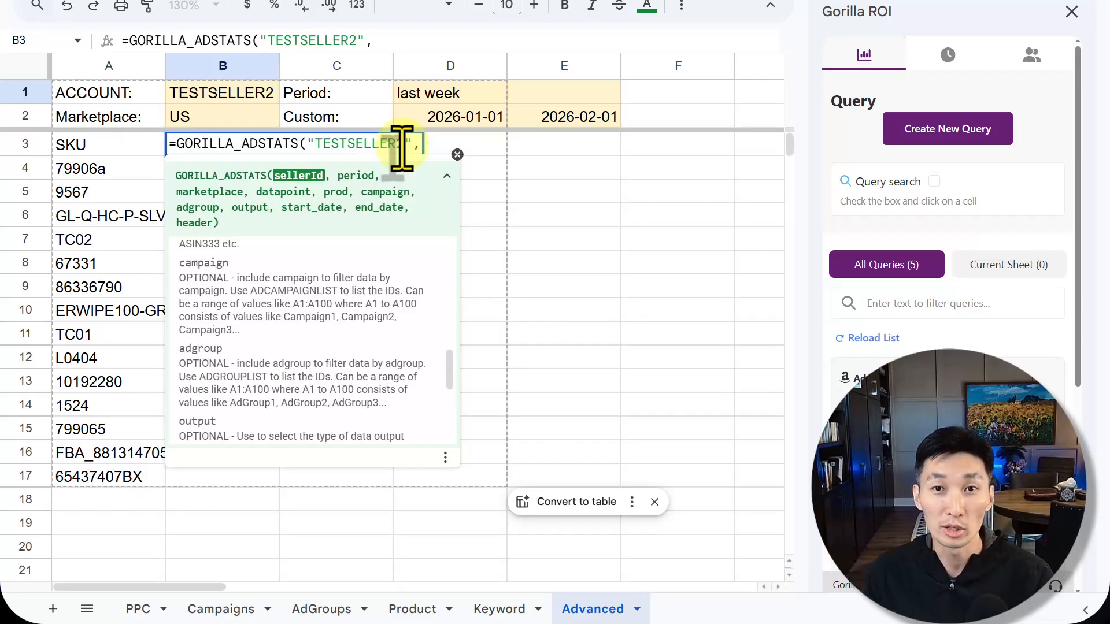
left_click_drag(402, 148, 317, 148)
type("SO")
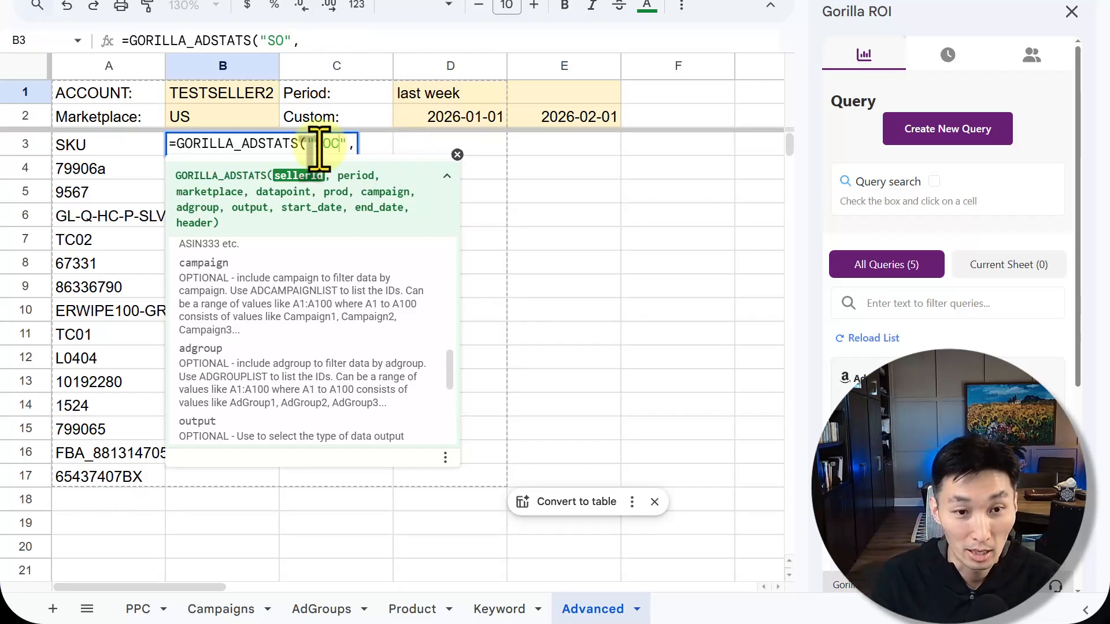
type("CKSTORE")
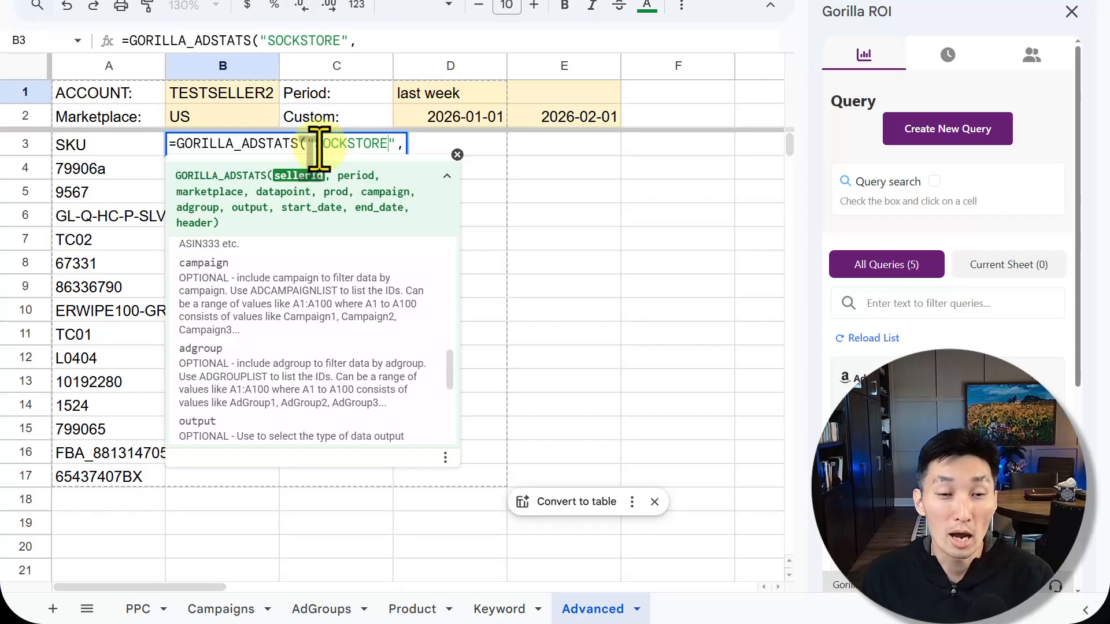
left_click_drag(317, 145, 389, 145)
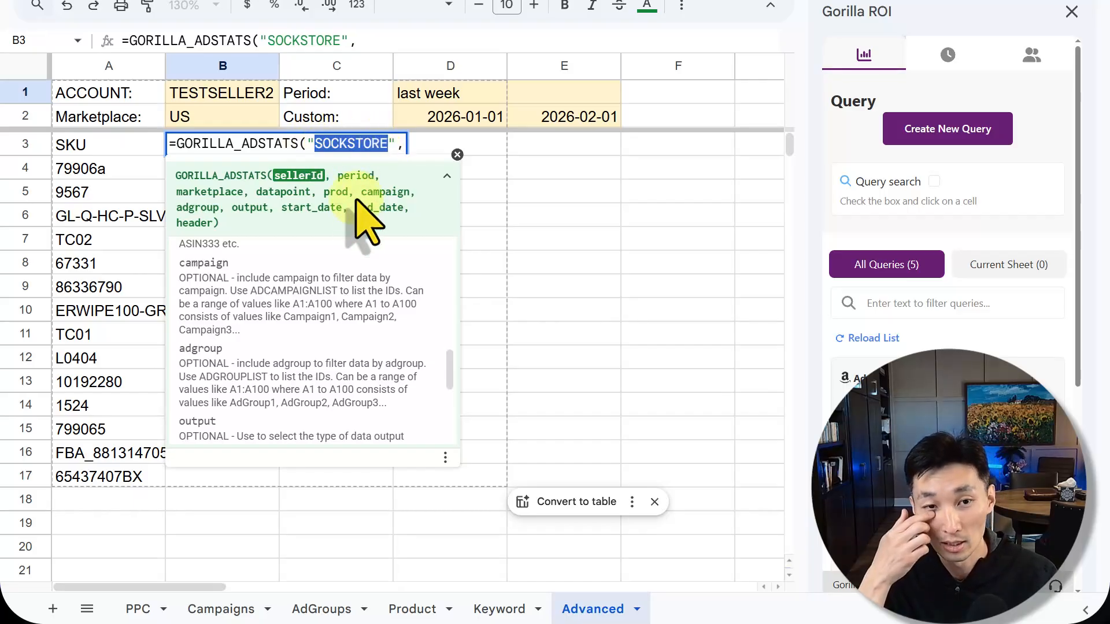
key("End")
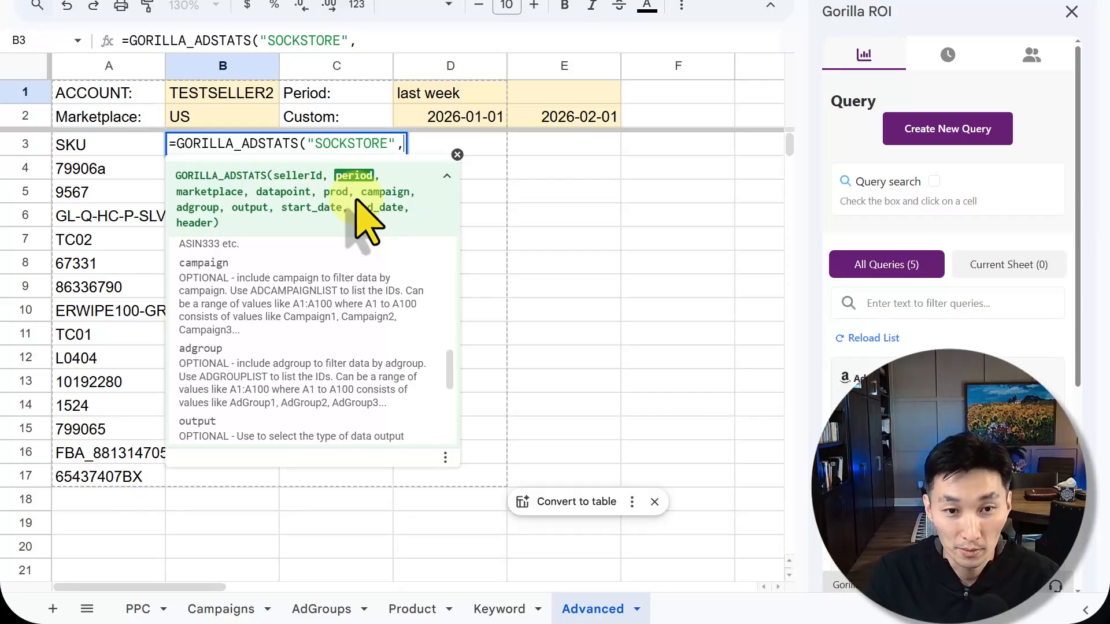
key("BackSpace")
key("BackSpace")
key("BackSpace")
key("BackSpace")
key("BackSpace")
key("BackSpace")
key("BackSpace")
key("BackSpace")
key("BackSpace")
key("BackSpace")
key("BackSpace")
key("BackSpace")
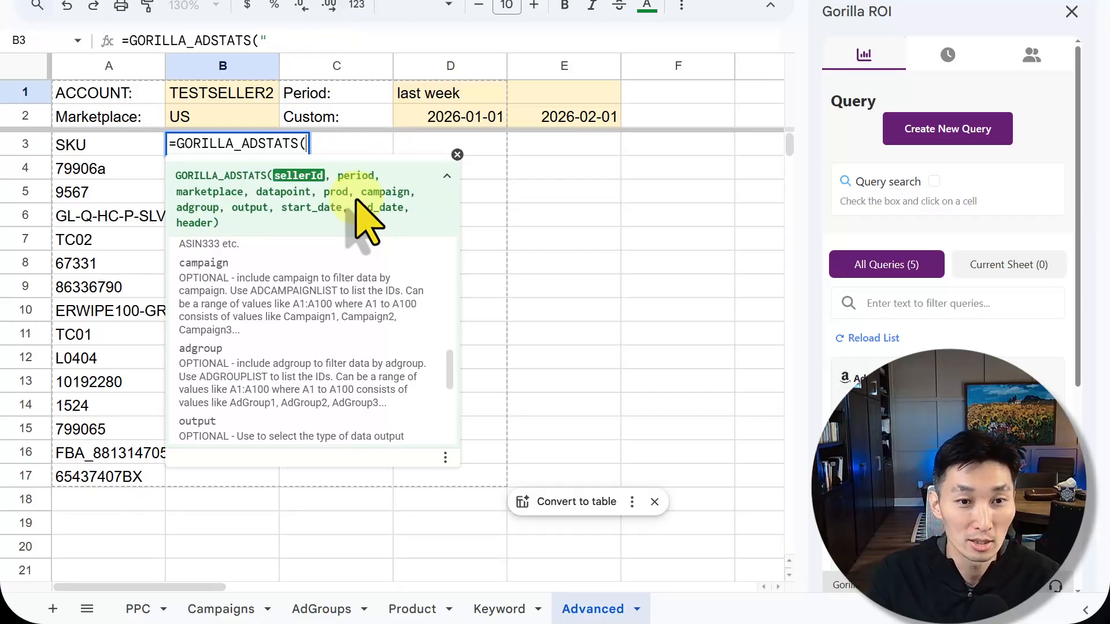
Set the formula's sellerId argument to the absolute reference $B$1 and its period argument to cell D1.
left_click(257, 97)
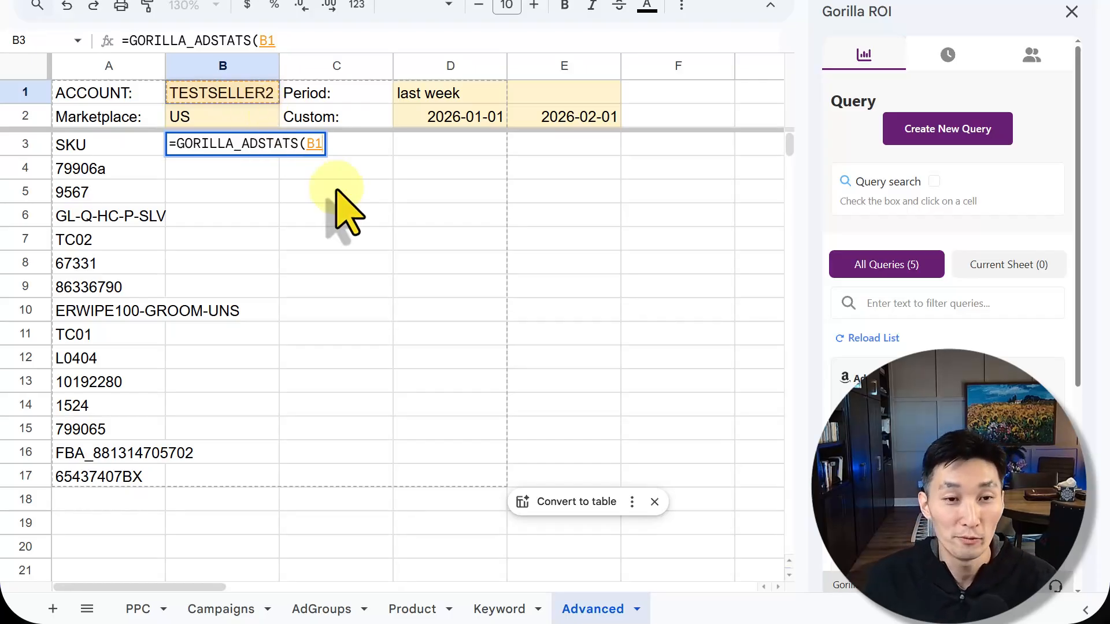
key("F4")
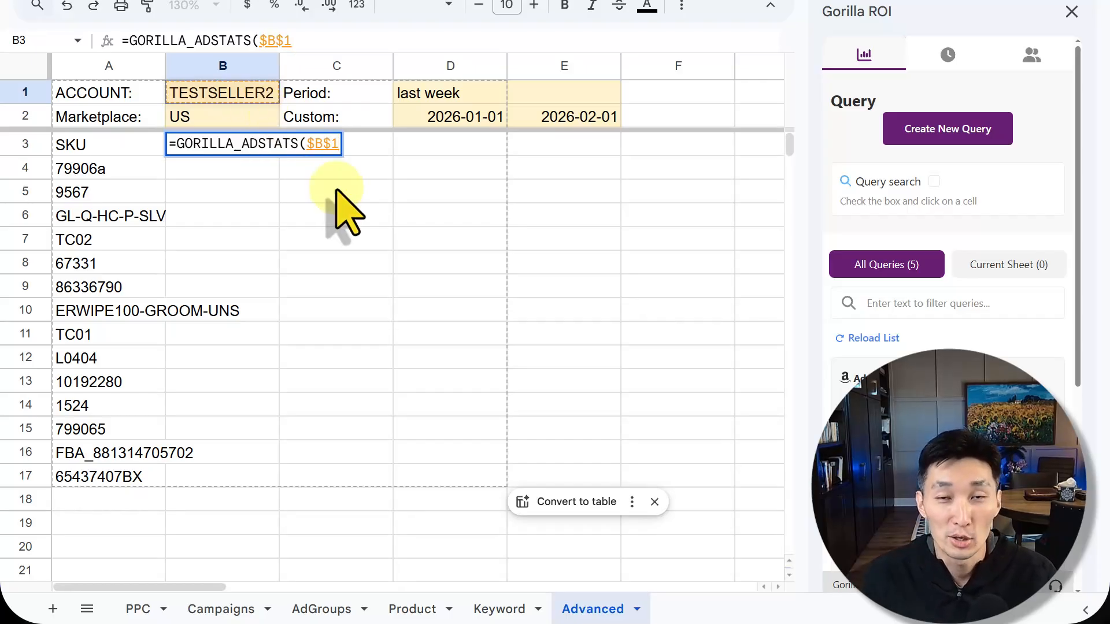
type(",")
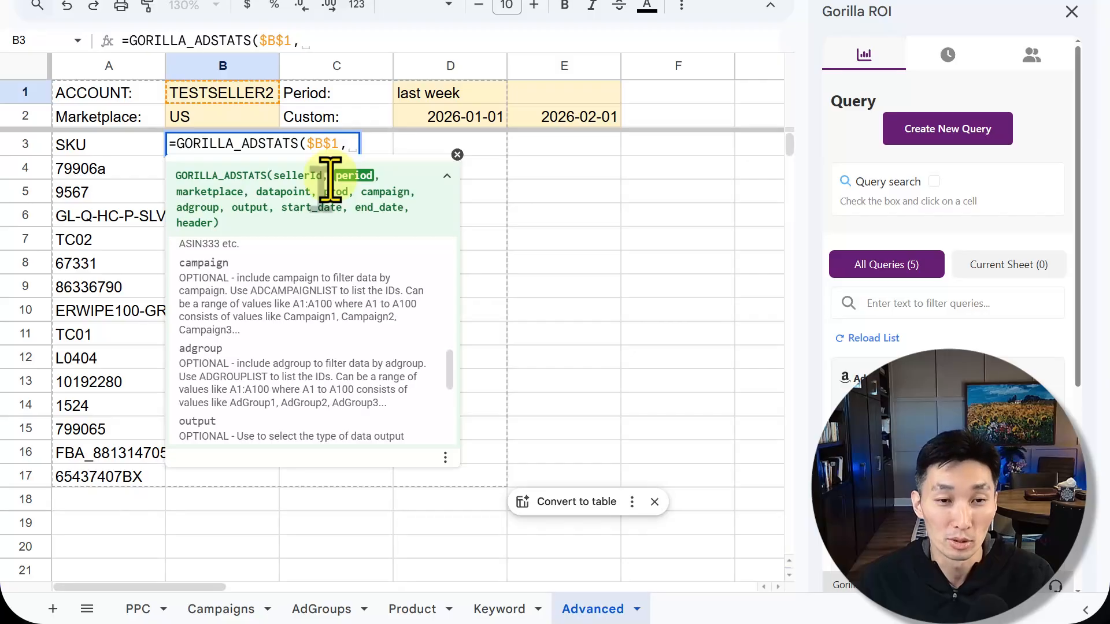
left_click(446, 97)
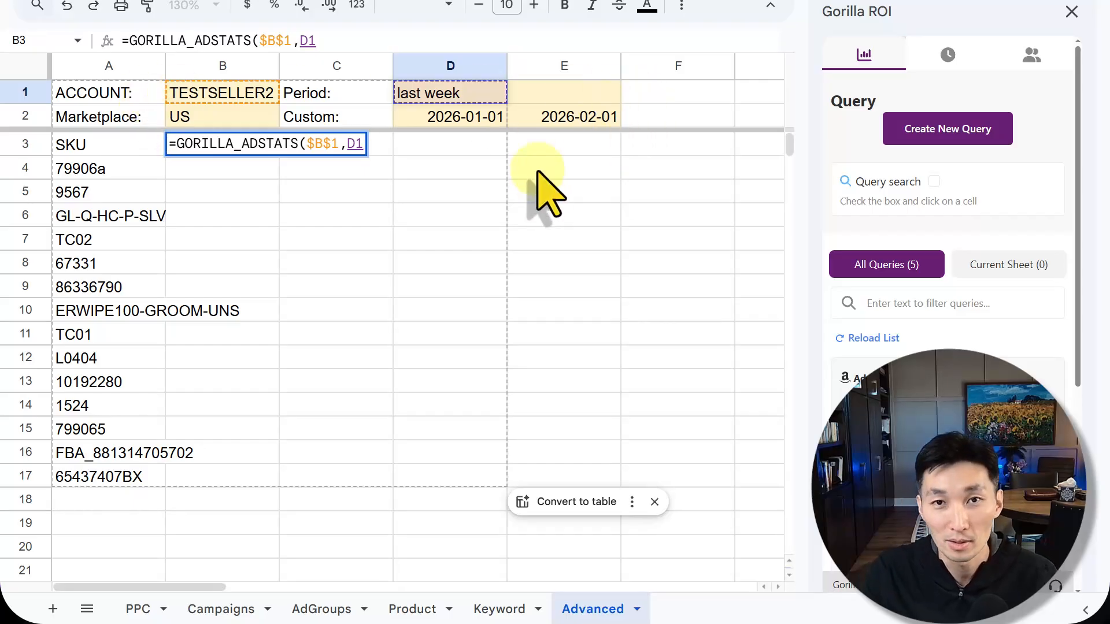
type(",")
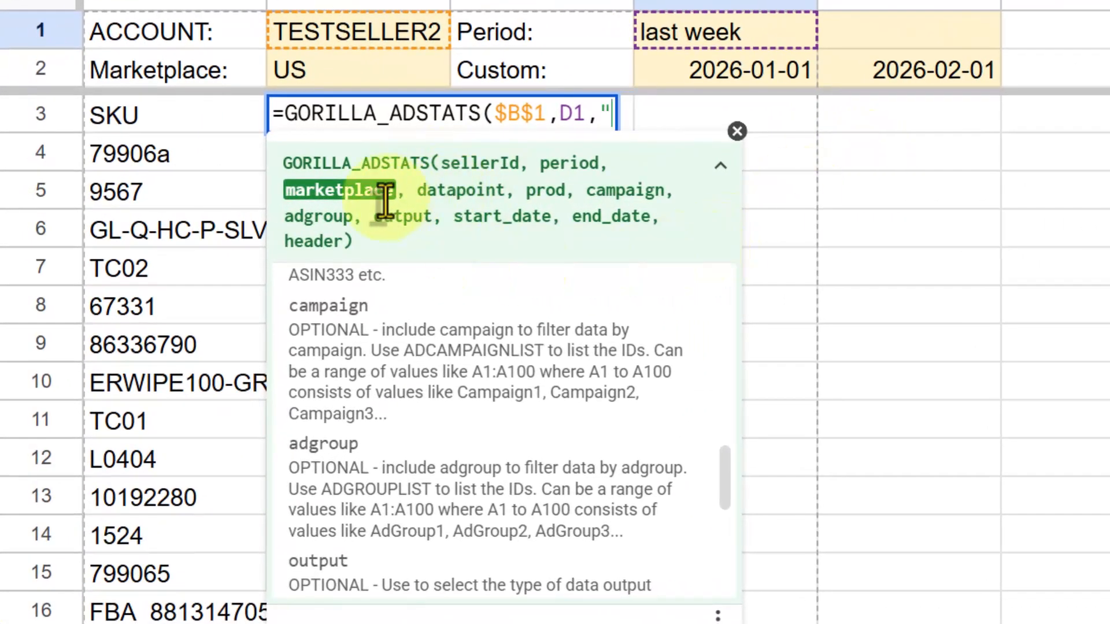
Set the marketplace argument to "US" and the datapoint argument to "SPEND", consulting the function's argument descriptions.
type("\"US")
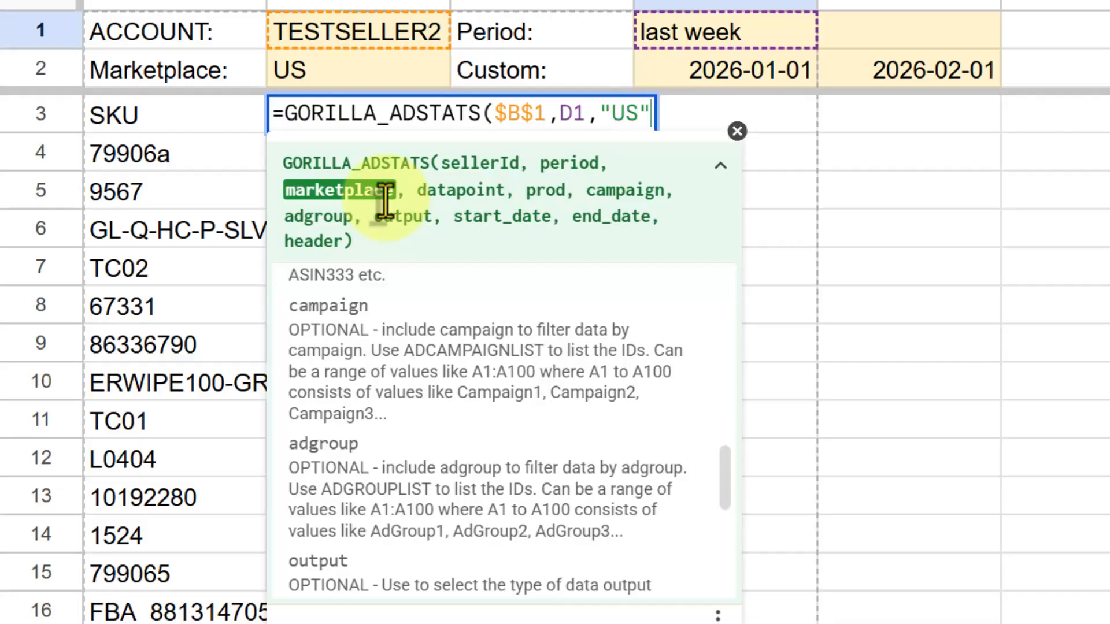
type("\",")
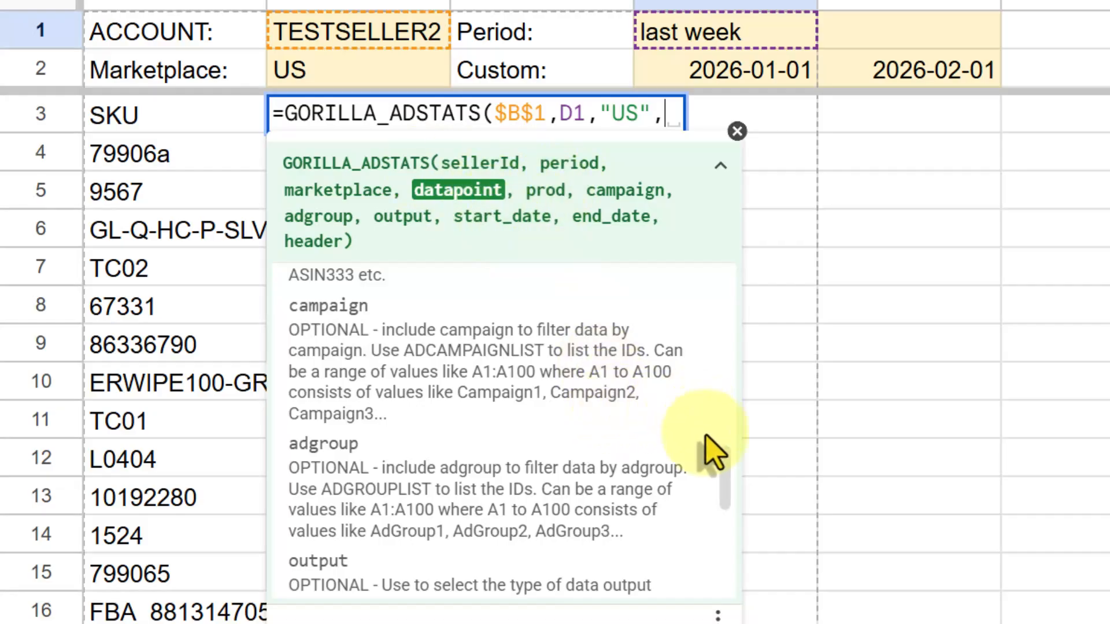
left_click_drag(715, 453, 720, 405)
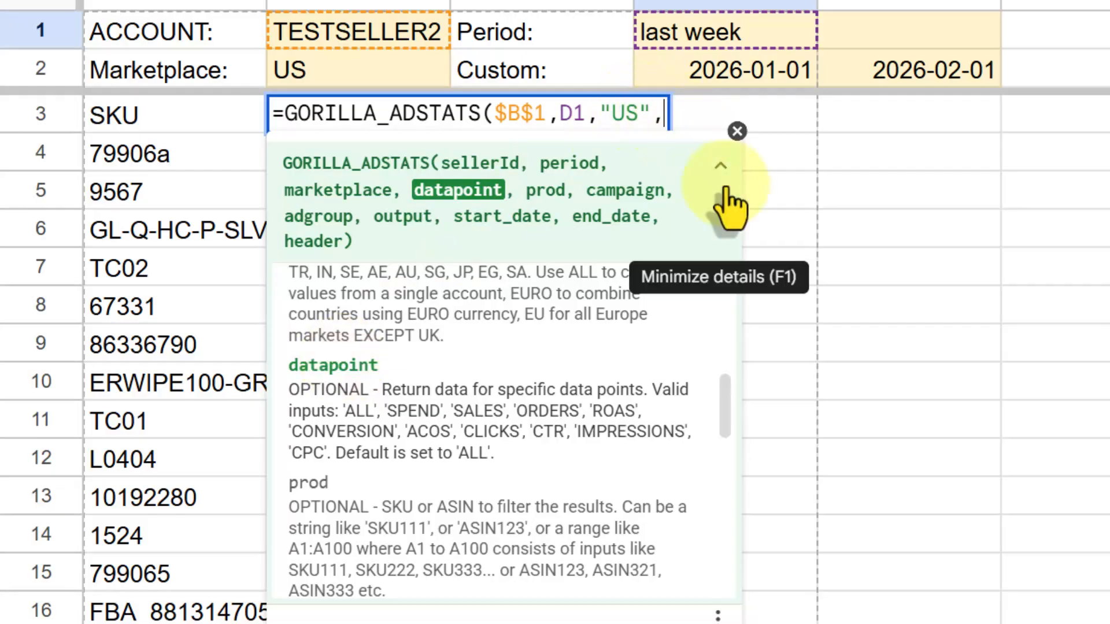
type("\"SPEND\"")
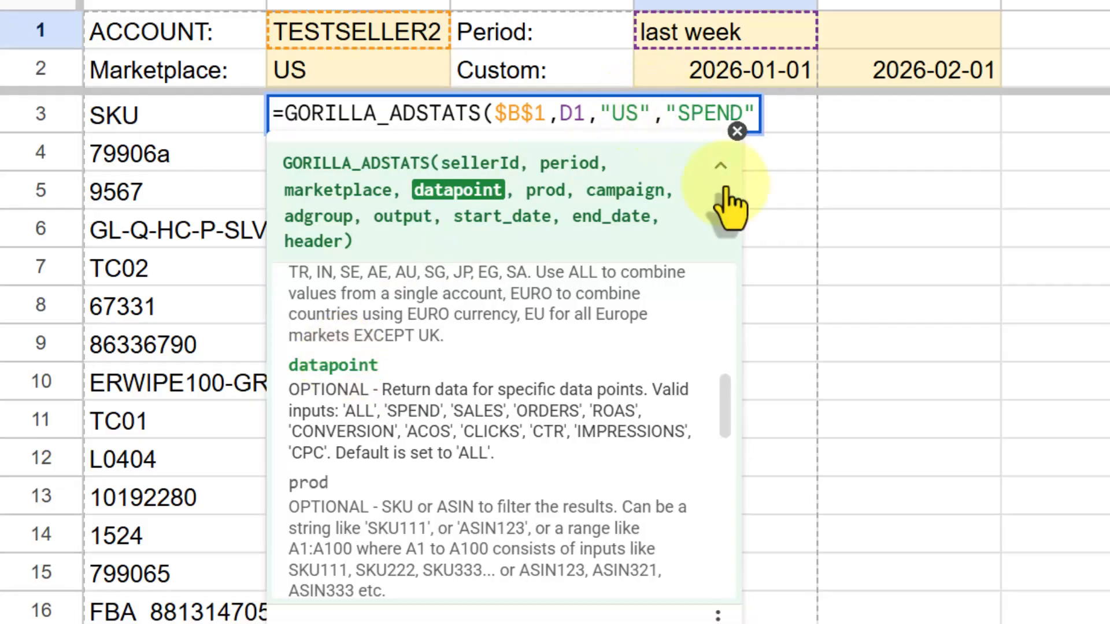
type(",")
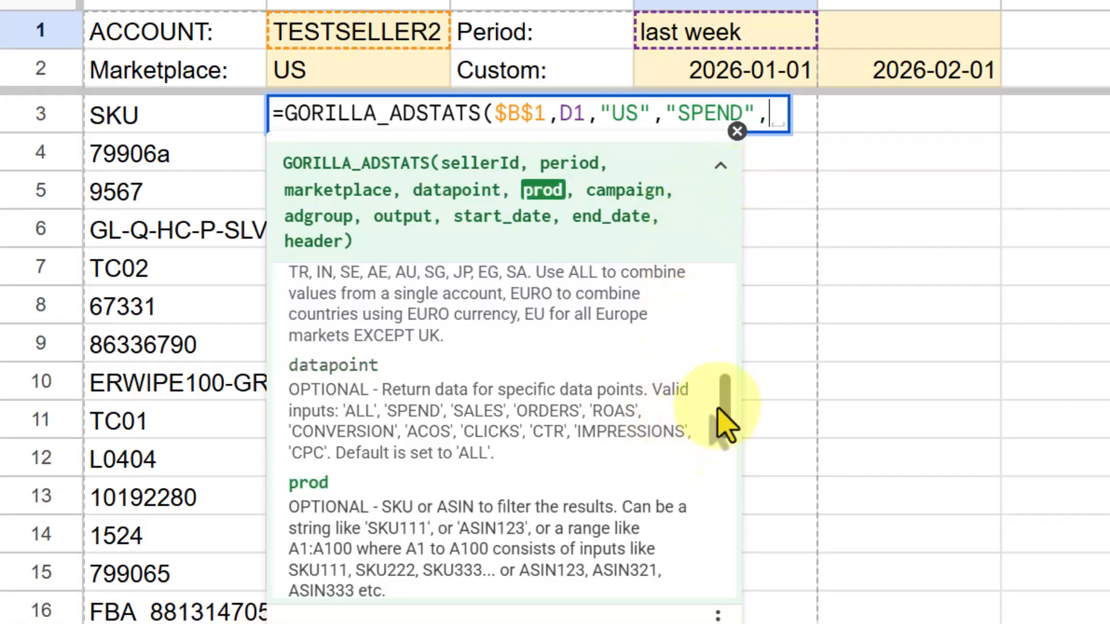
left_click_drag(715, 404, 720, 443)
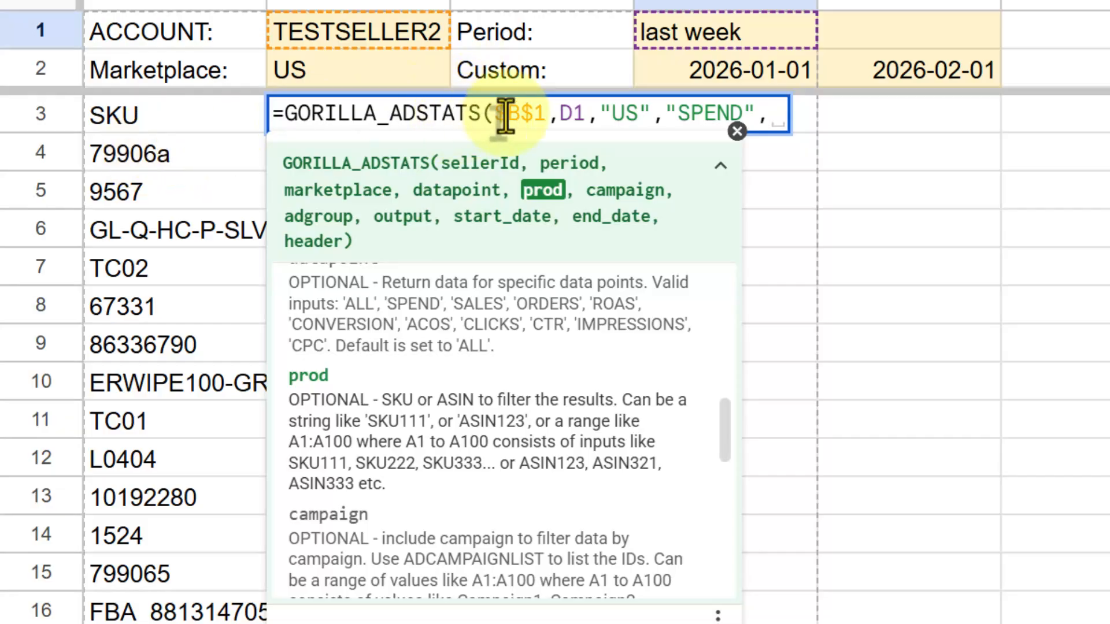
Set the spend formula's prod argument to cell A4, complete the formula in B3, and check the spend returned for that SKU.
left_click(157, 153)
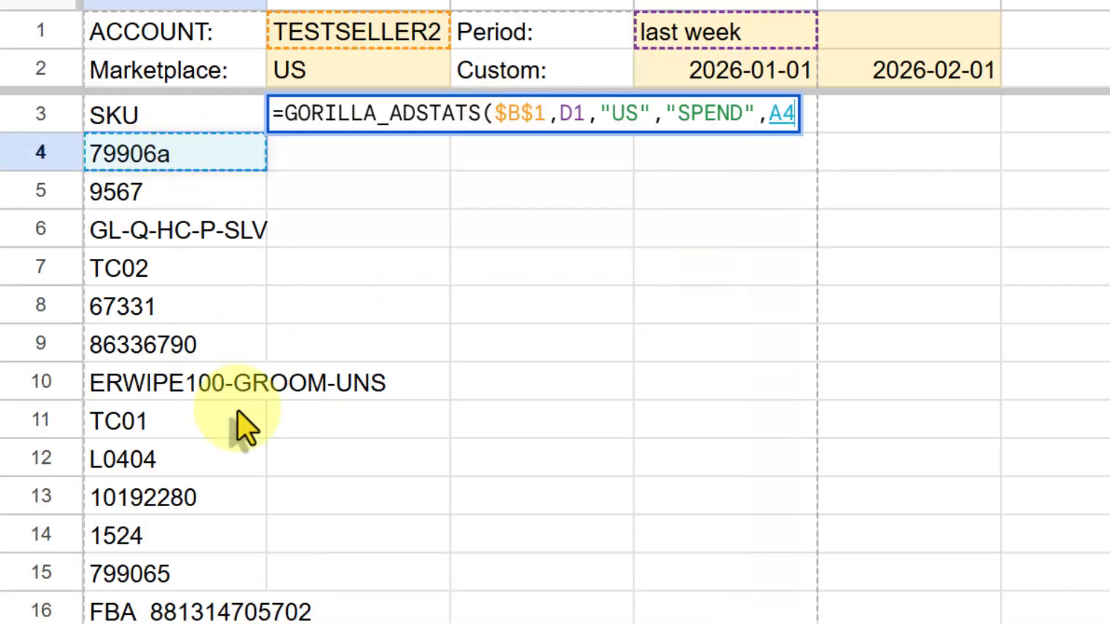
type(")")
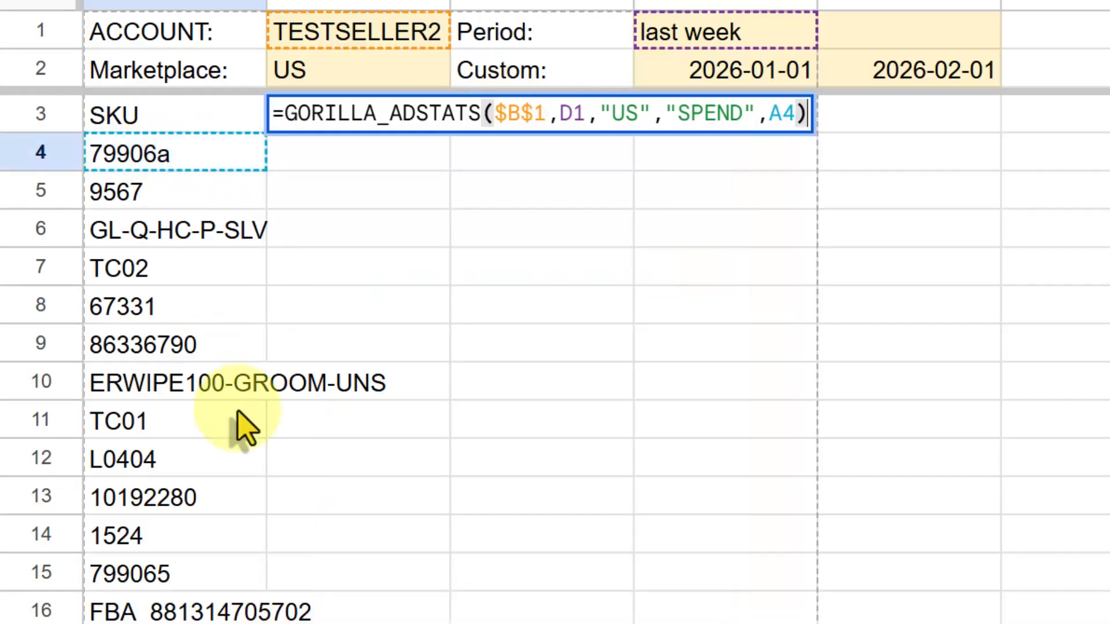
key("Return")
key("Up")
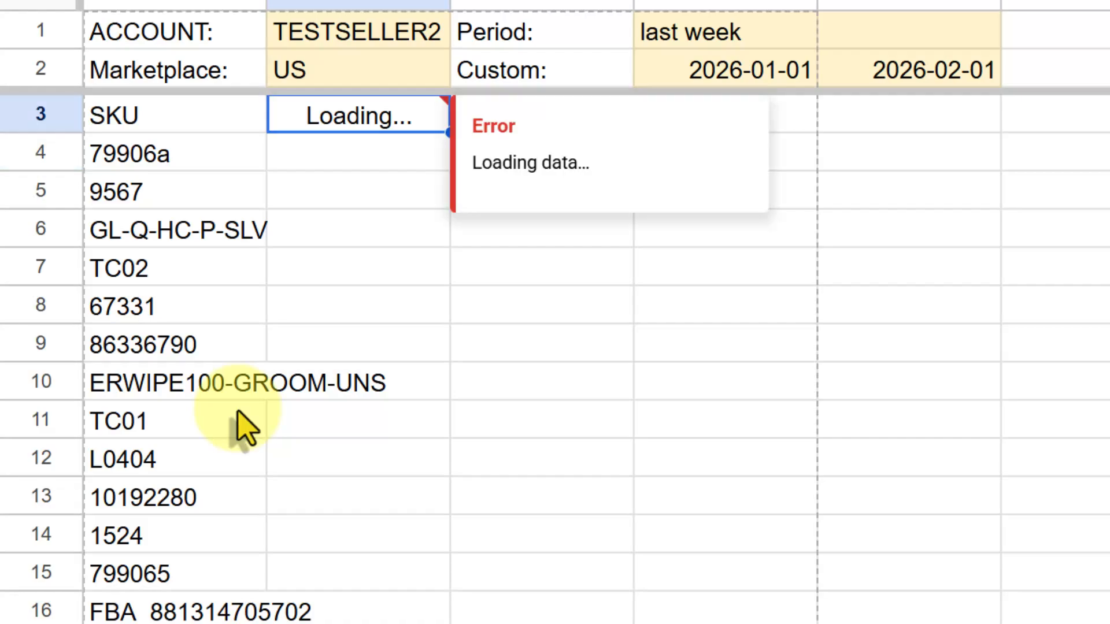
left_click(381, 142)
left_click(381, 122)
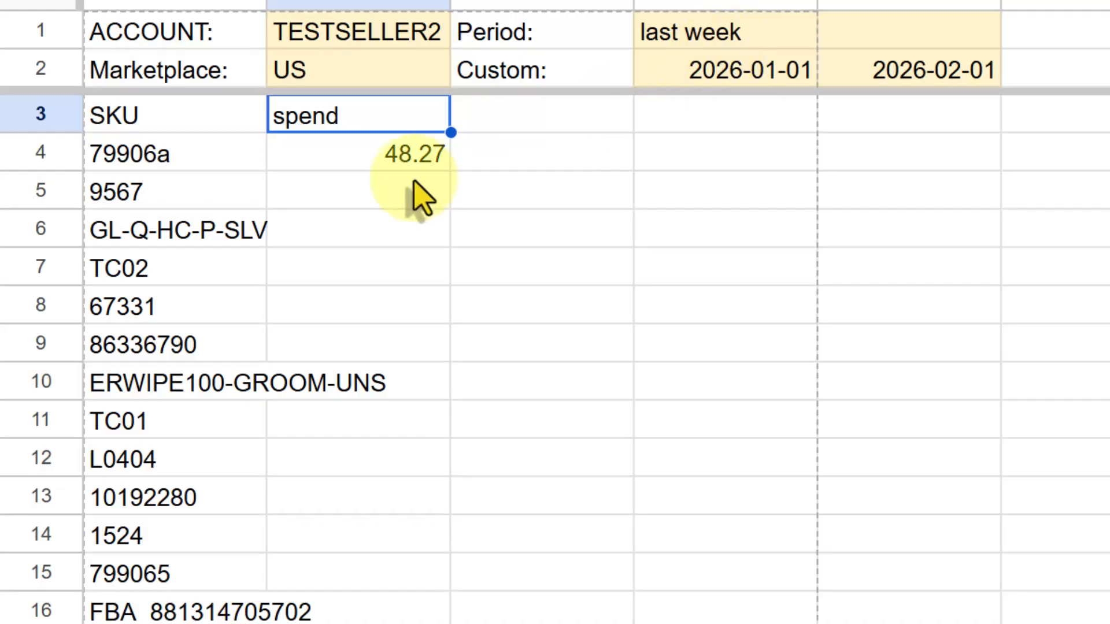
key("Down")
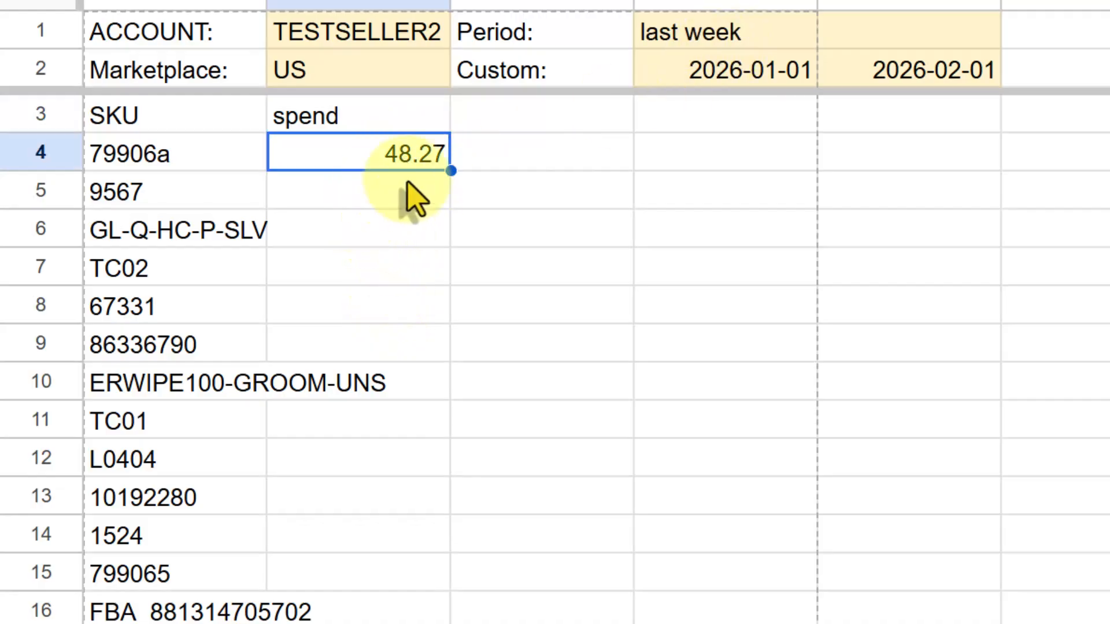
left_click(97, 164)
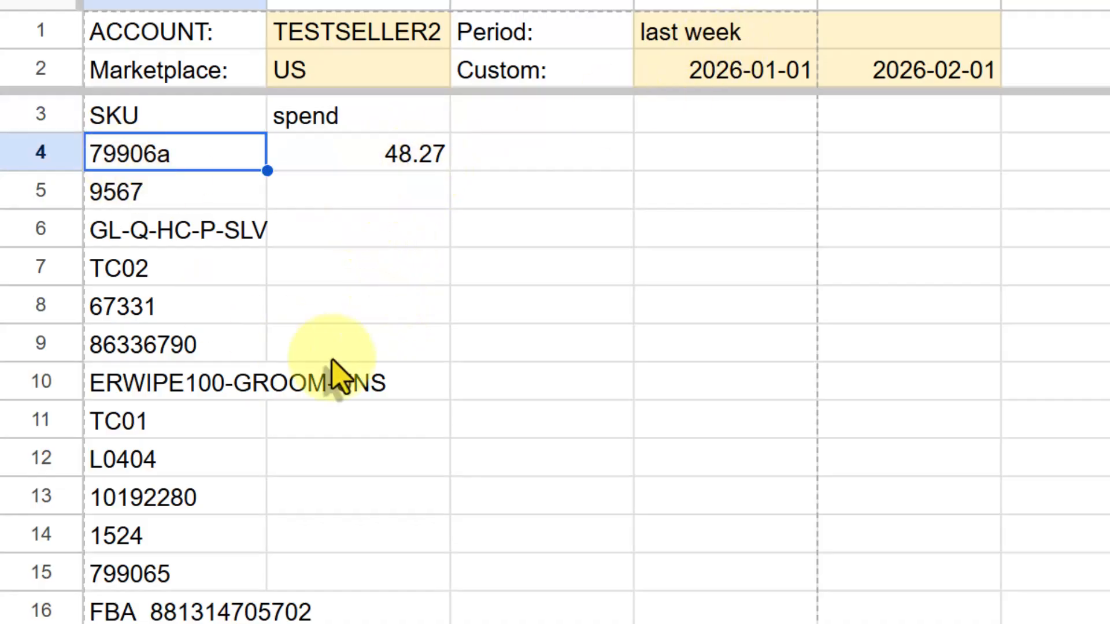
left_click(379, 161)
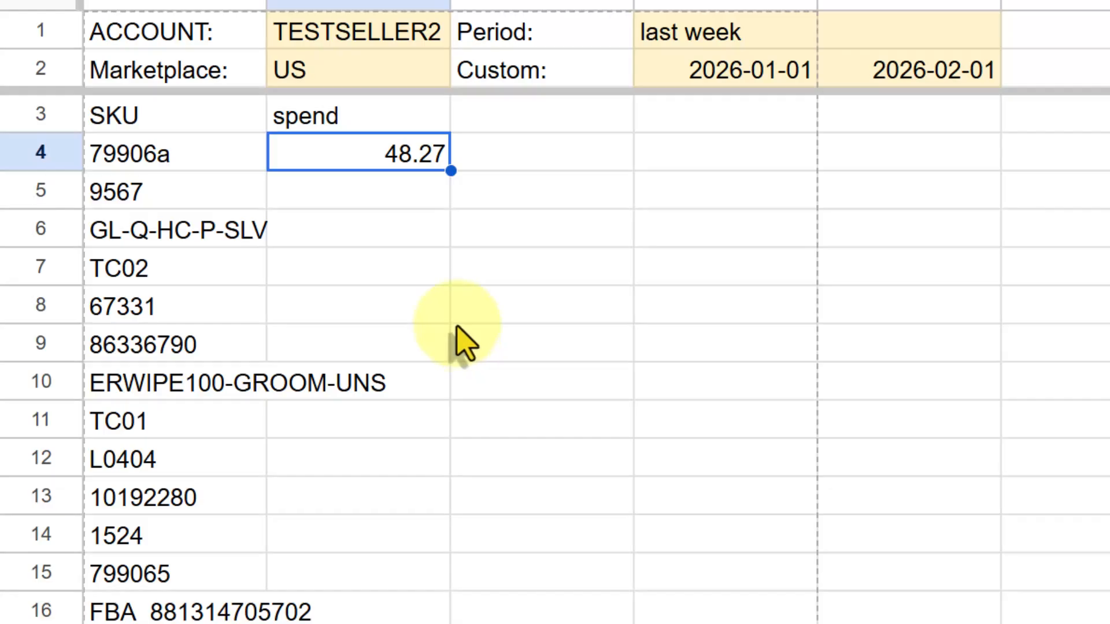
Set the period in cell D1 to "yesterday" and check the recalculated spend in column B.
left_click(726, 39)
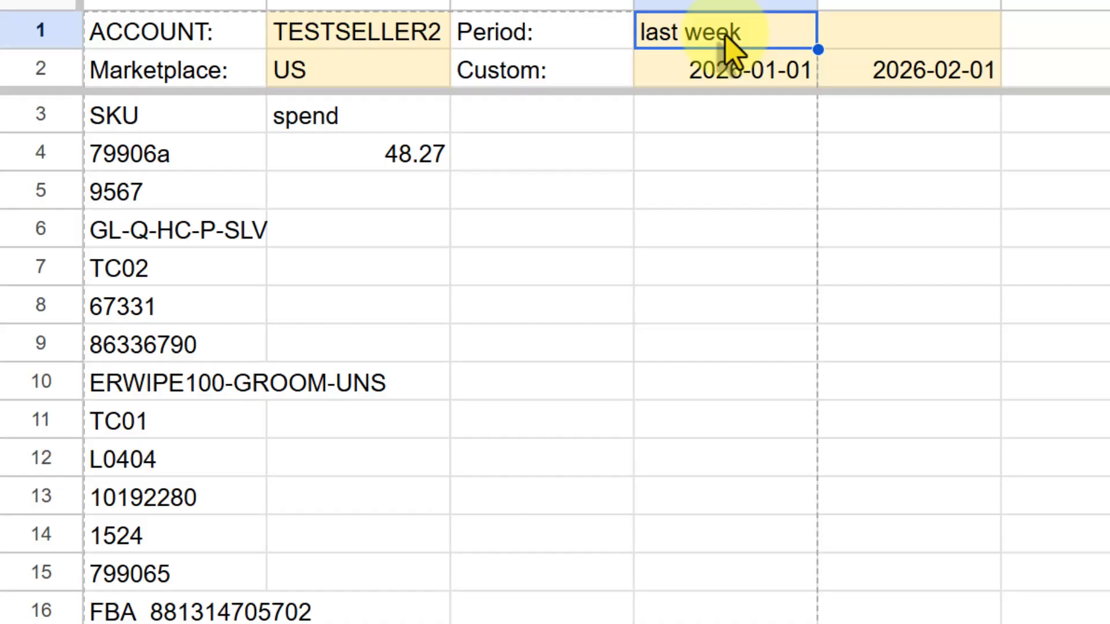
type("yesterday")
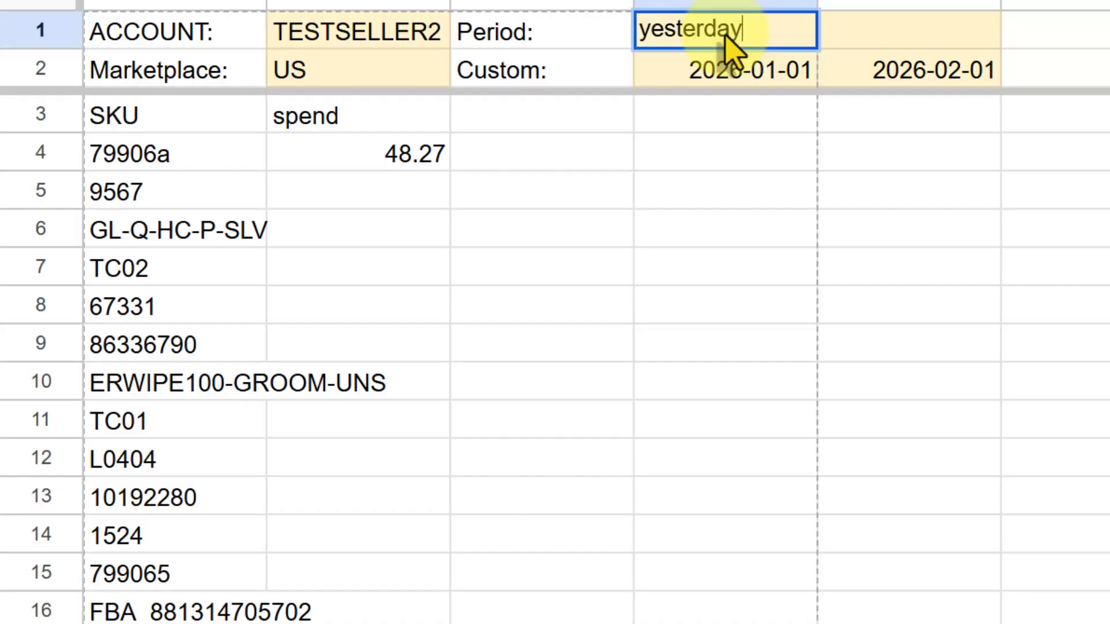
key("Return")
left_click(726, 39)
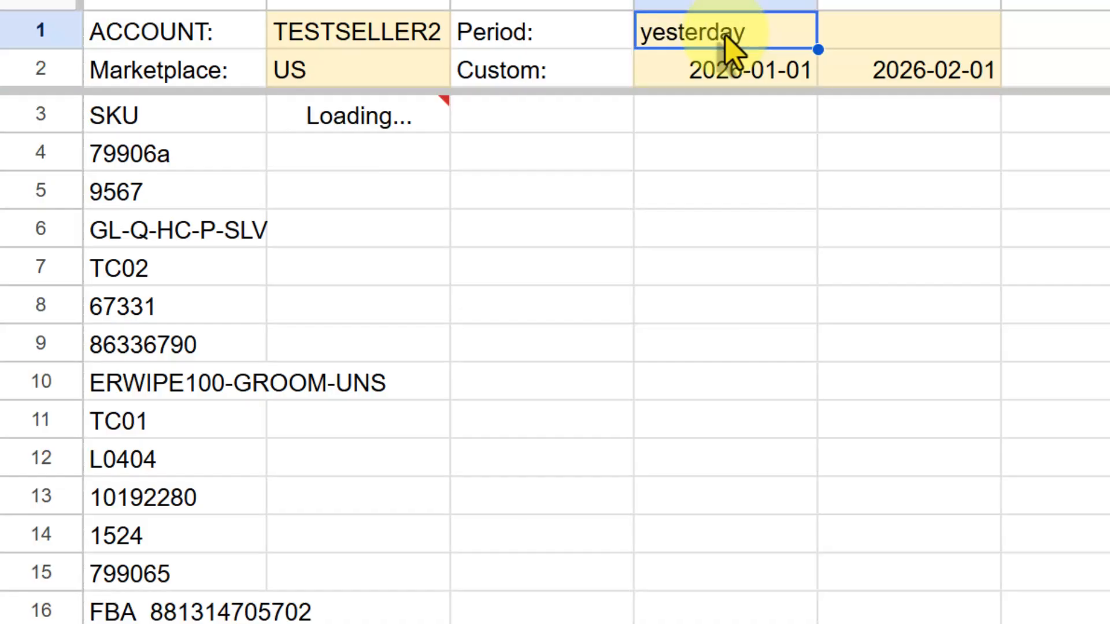
left_click(359, 117)
left_click(769, 42)
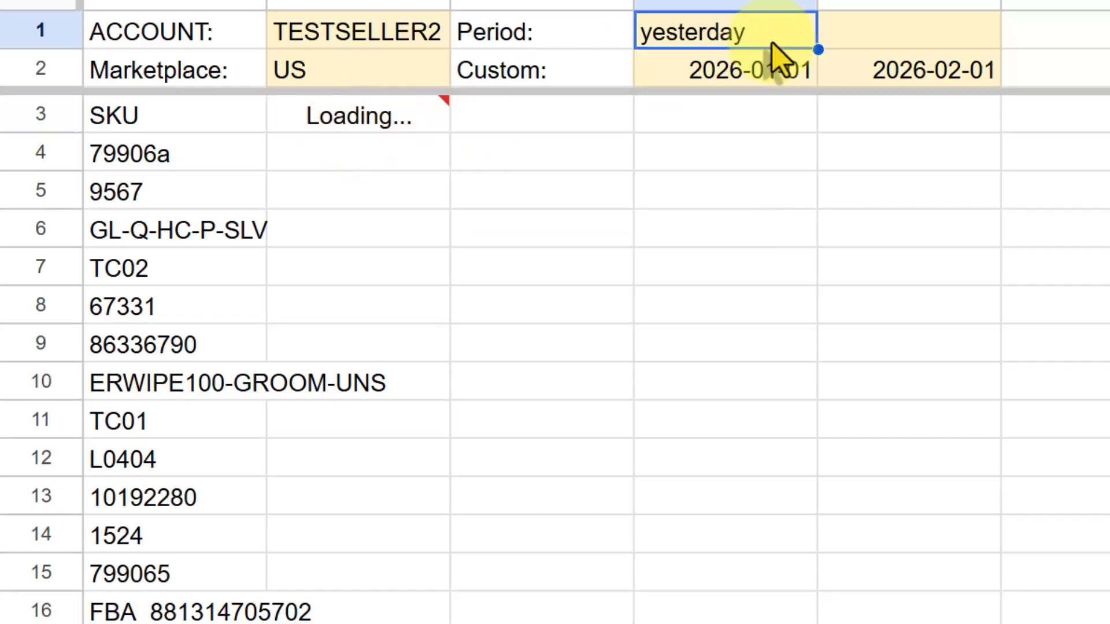
left_click(370, 118)
left_click(348, 162)
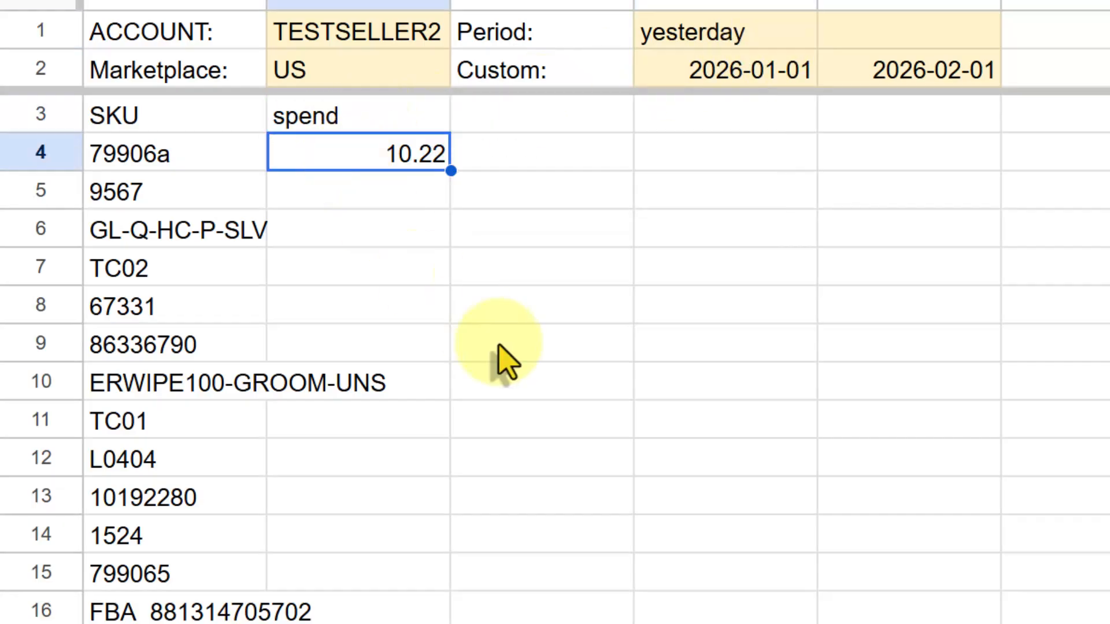
Start a GORILLA_ADSTATS formula in cell C3, beside the spend header.
left_click(368, 120)
left_click(559, 129)
type("=gio")
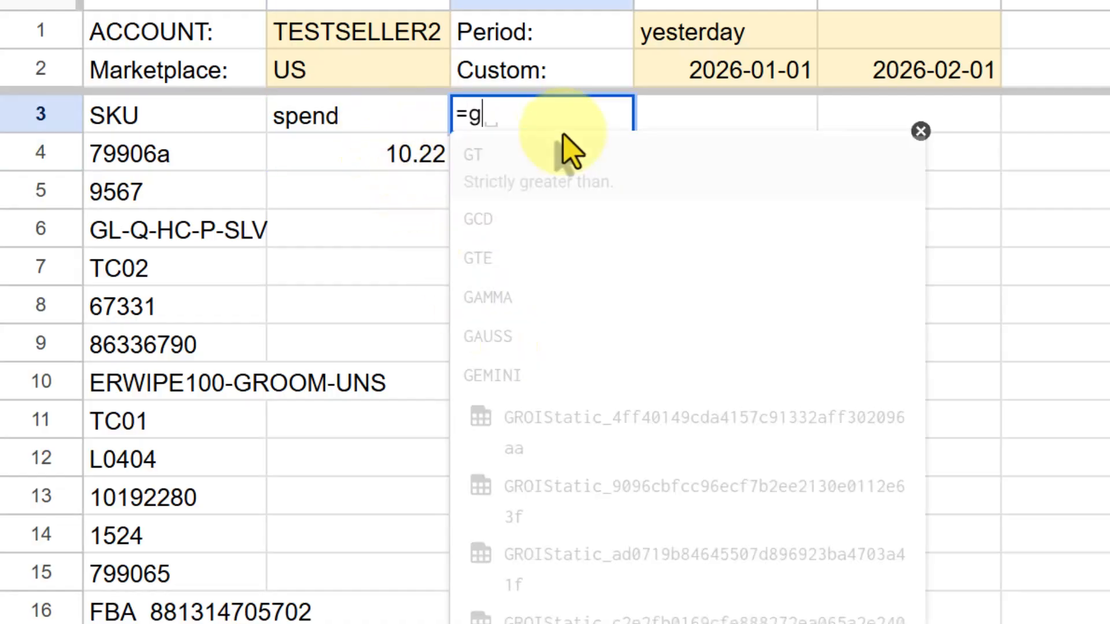
key("BackSpace")
key("BackSpace")
type("orilla")
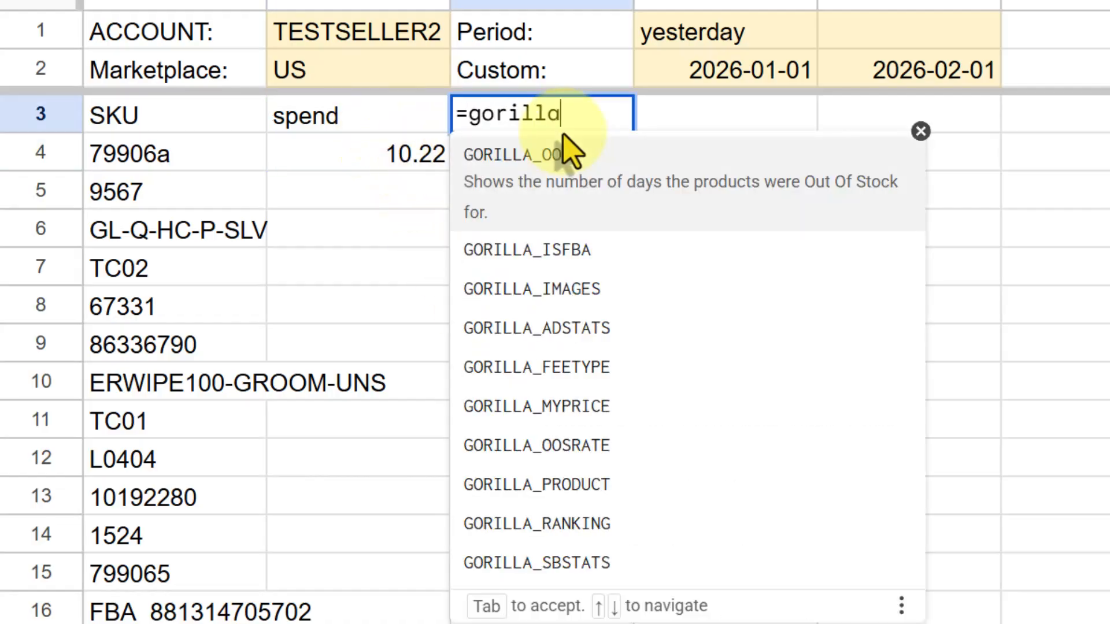
type("_ad")
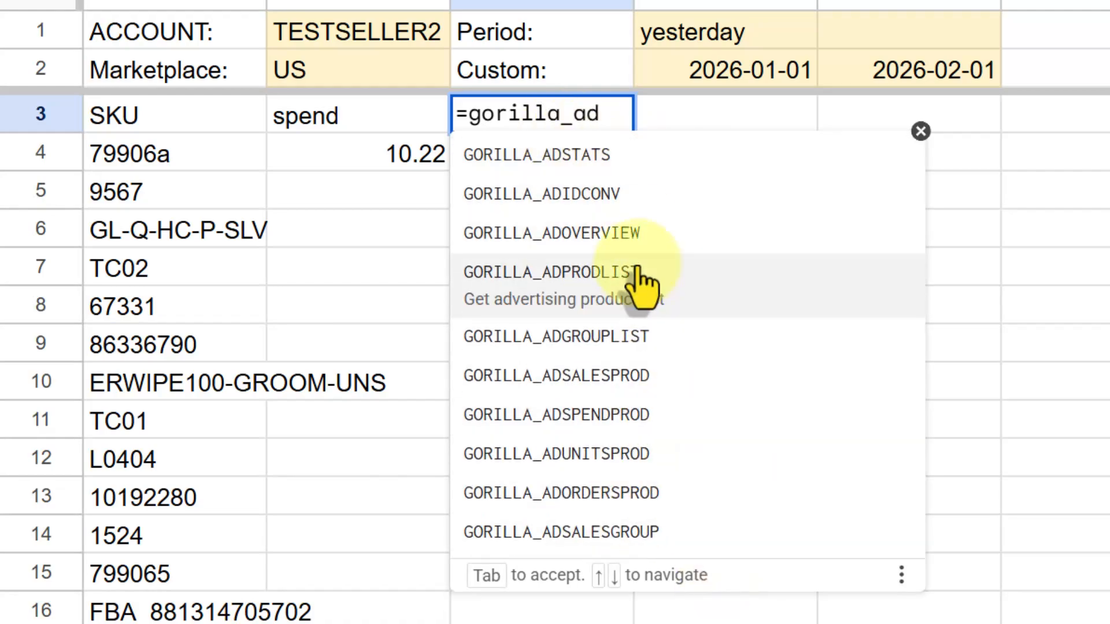
left_click(521, 155)
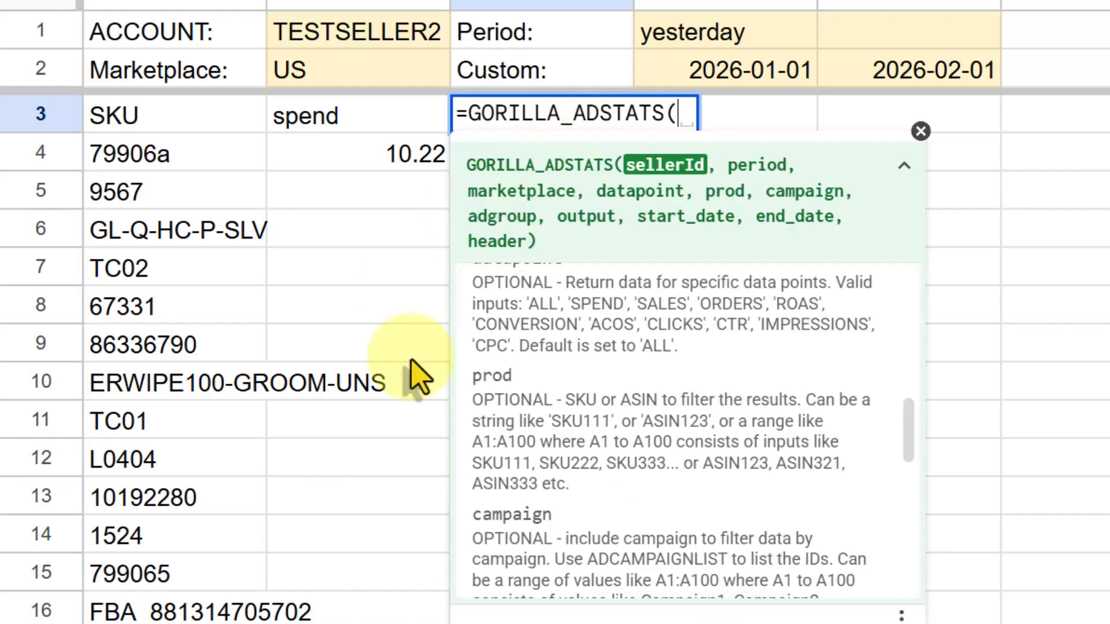
Reference B1 for the sellerId, D1 for the period and B2 for the marketplace in the C3 formula.
left_click(378, 41)
type(",")
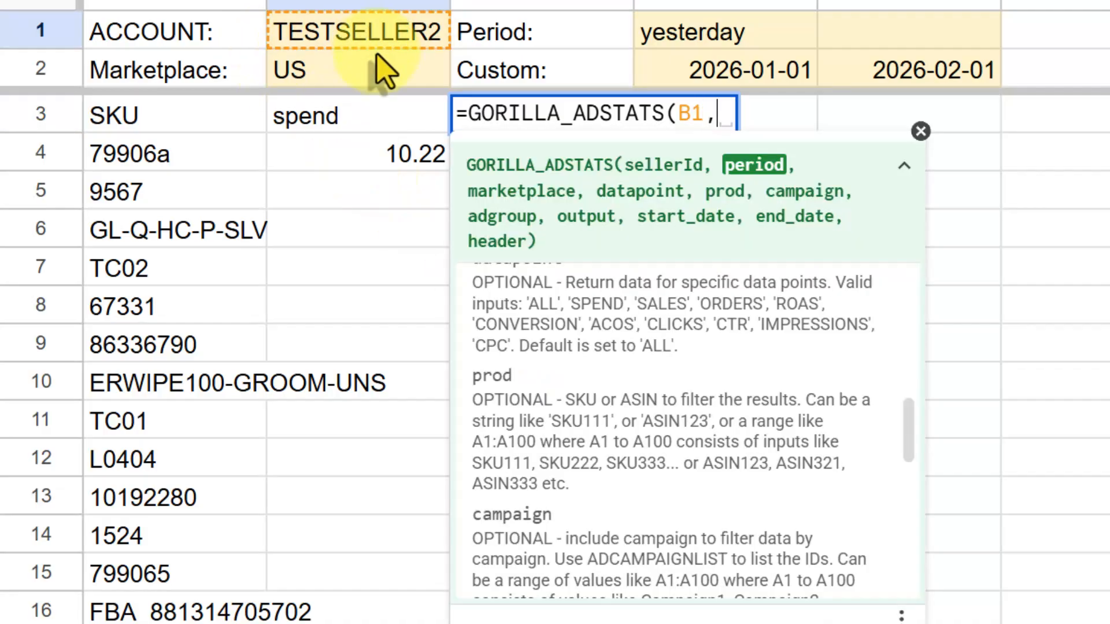
left_click(725, 44)
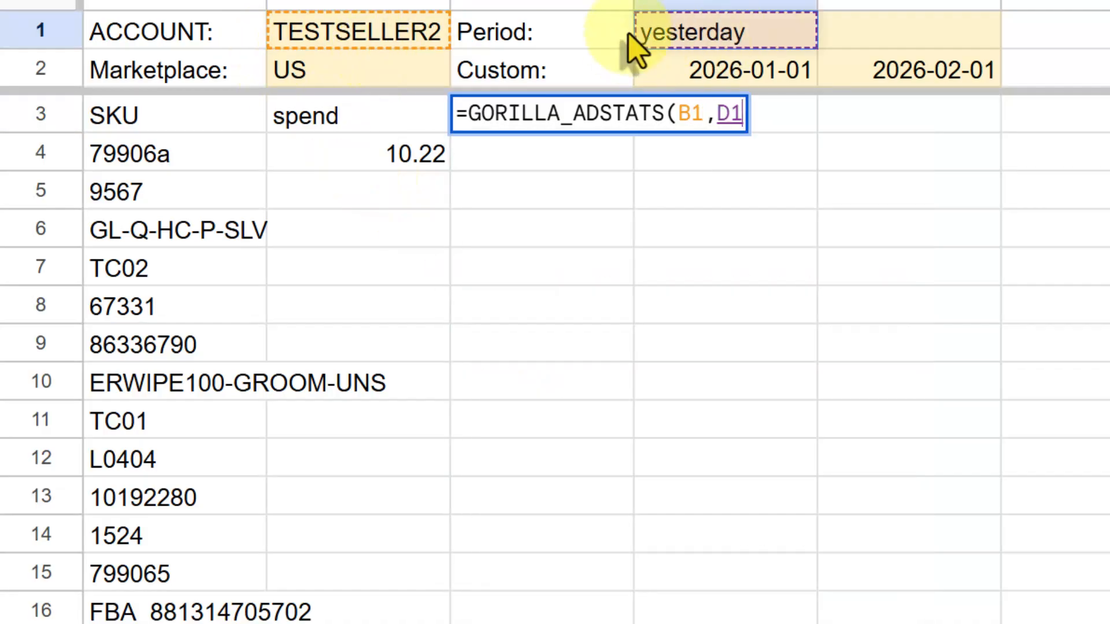
type(",")
left_click(429, 86)
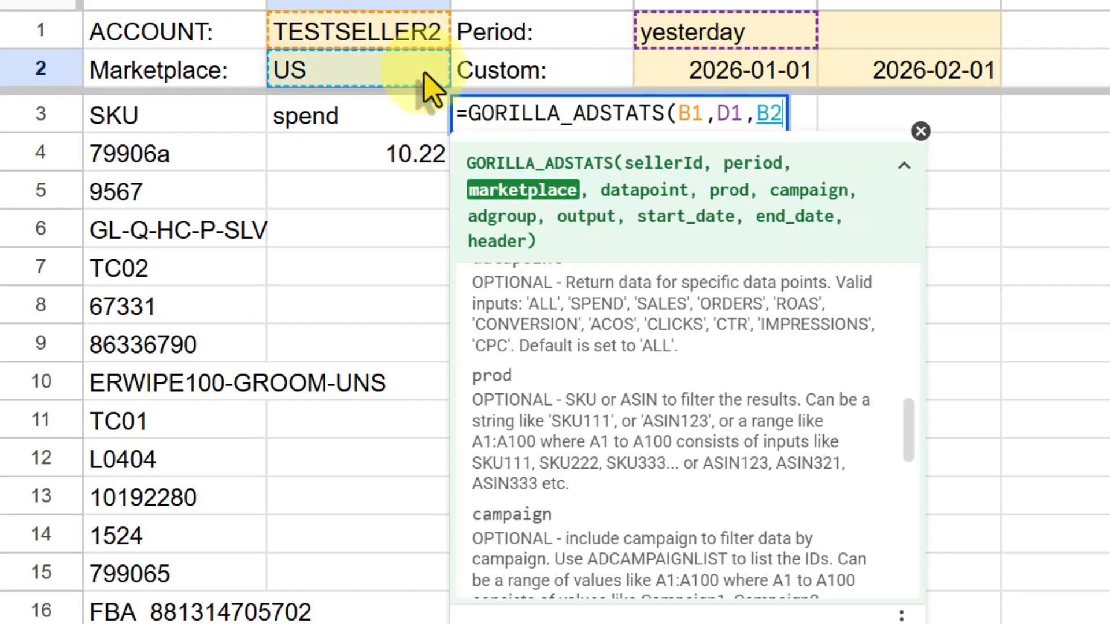
type(",")
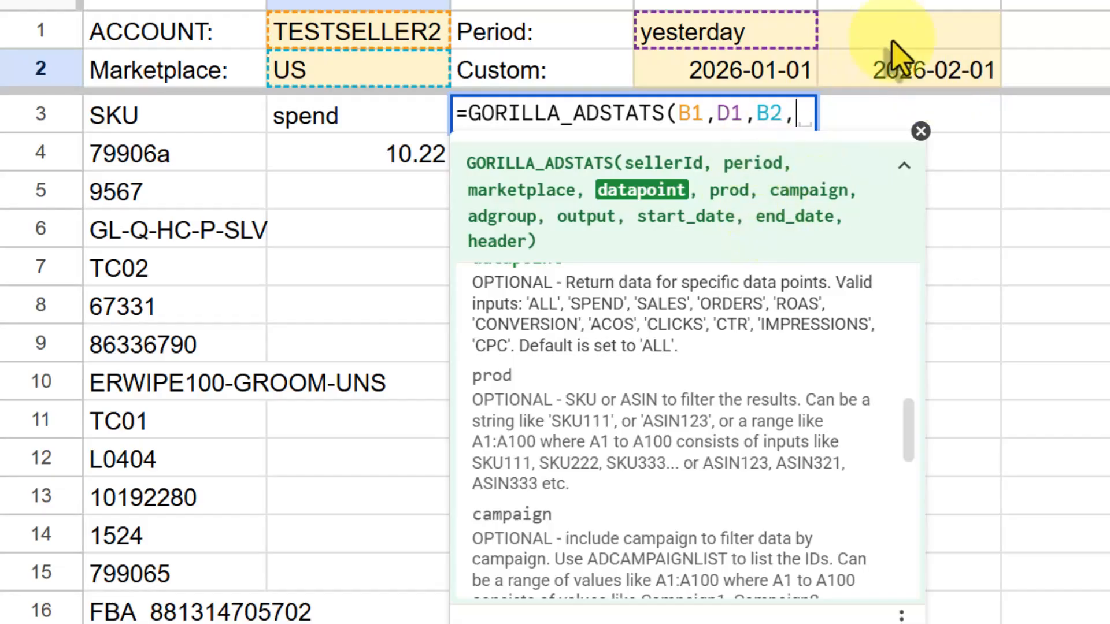
Set the datapoint argument to "CTR", complete the formula in C3, and review its input cells and result.
type("\"C")
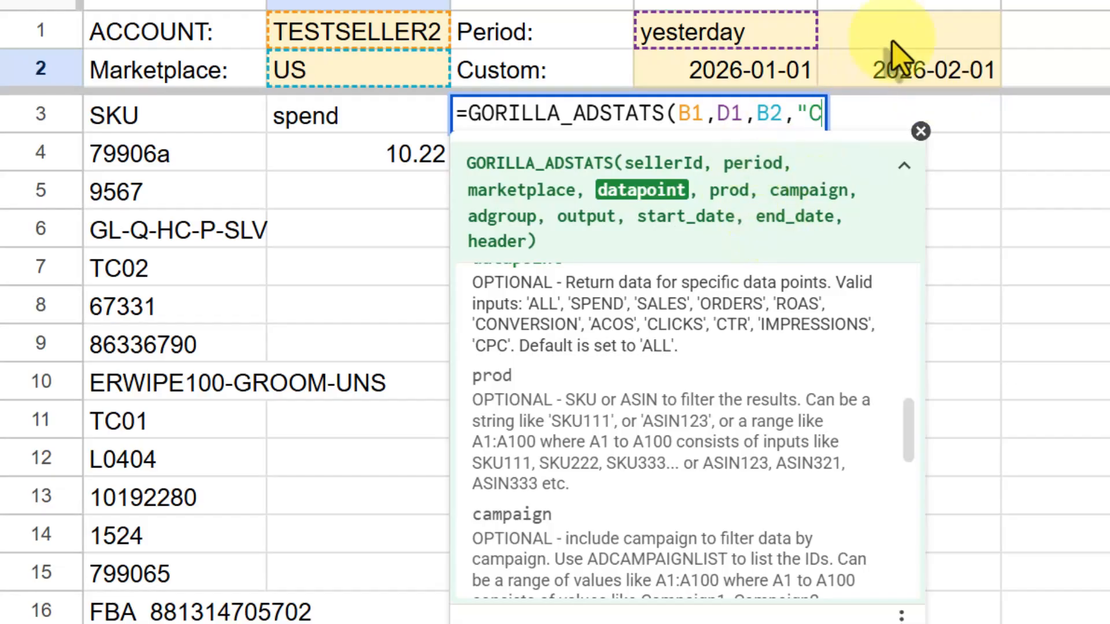
type("TR\")")
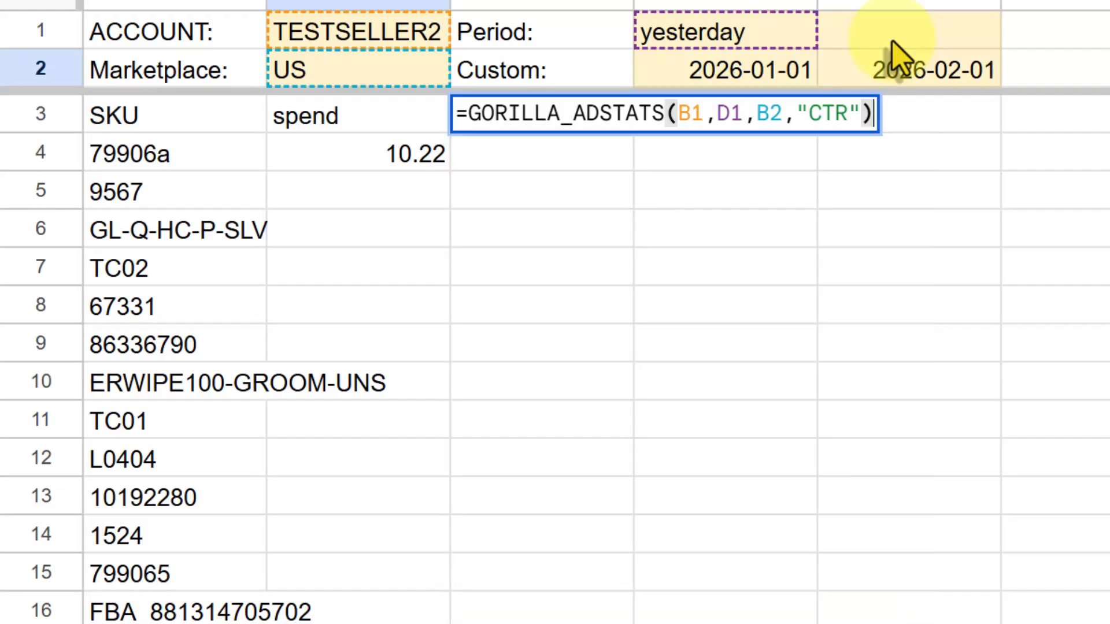
key("Return")
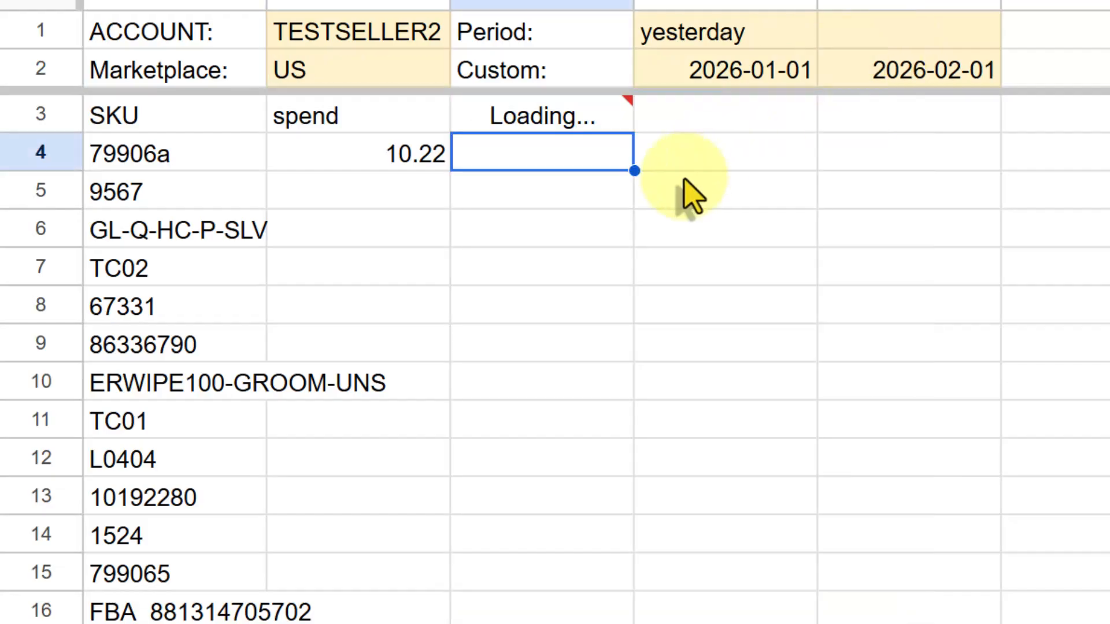
mouse_move(566, 125)
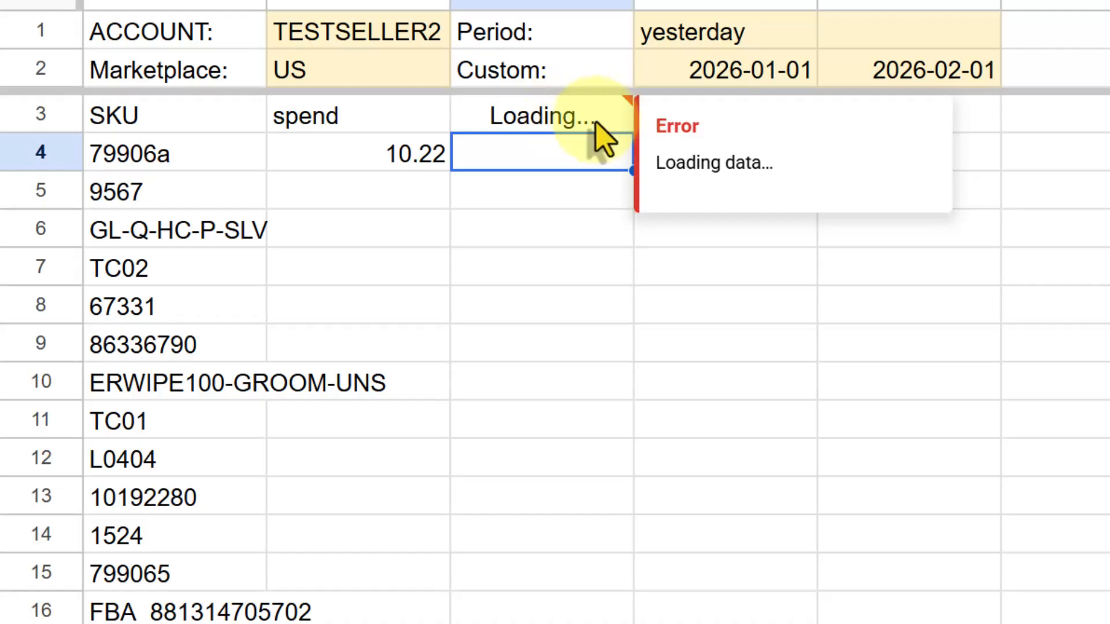
left_click(729, 33)
left_click(430, 40)
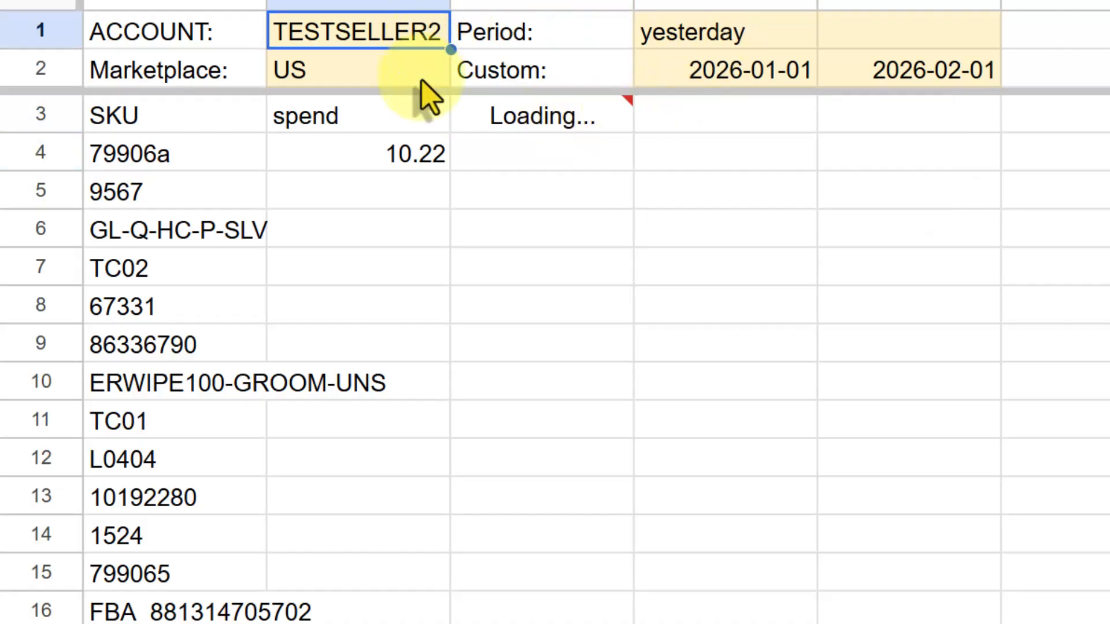
left_click(422, 81)
left_click(566, 162)
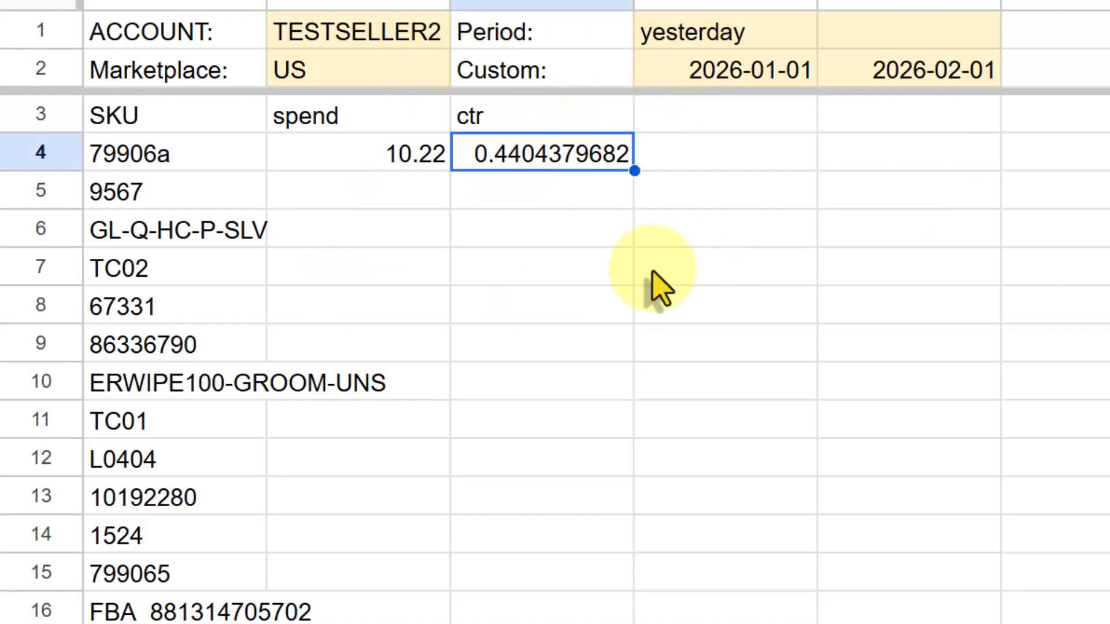
Inspect the marketplace and datapoint arguments of the CTR formula in C3, and leave it without editing.
double_click(587, 110)
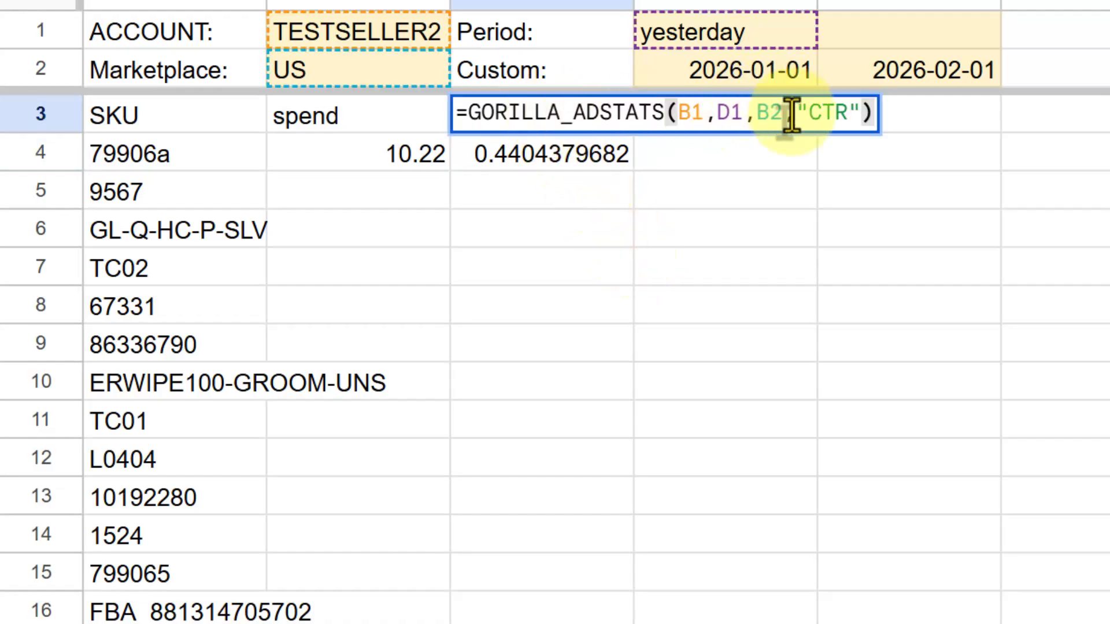
left_click(786, 113)
left_click(778, 114)
left_click(796, 114)
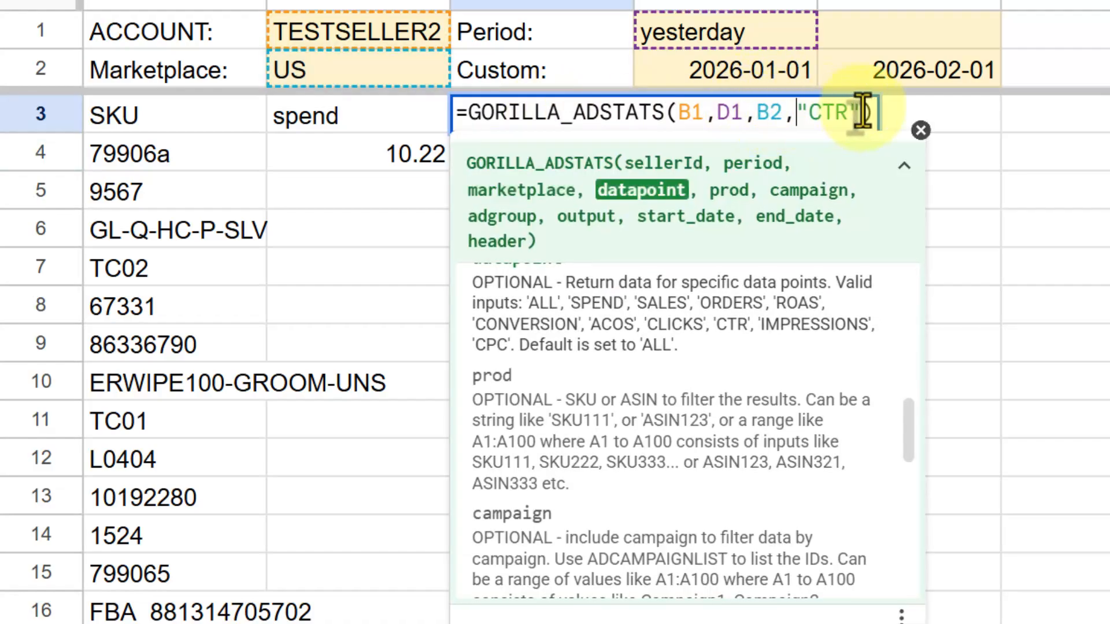
key("Escape")
left_click(543, 160)
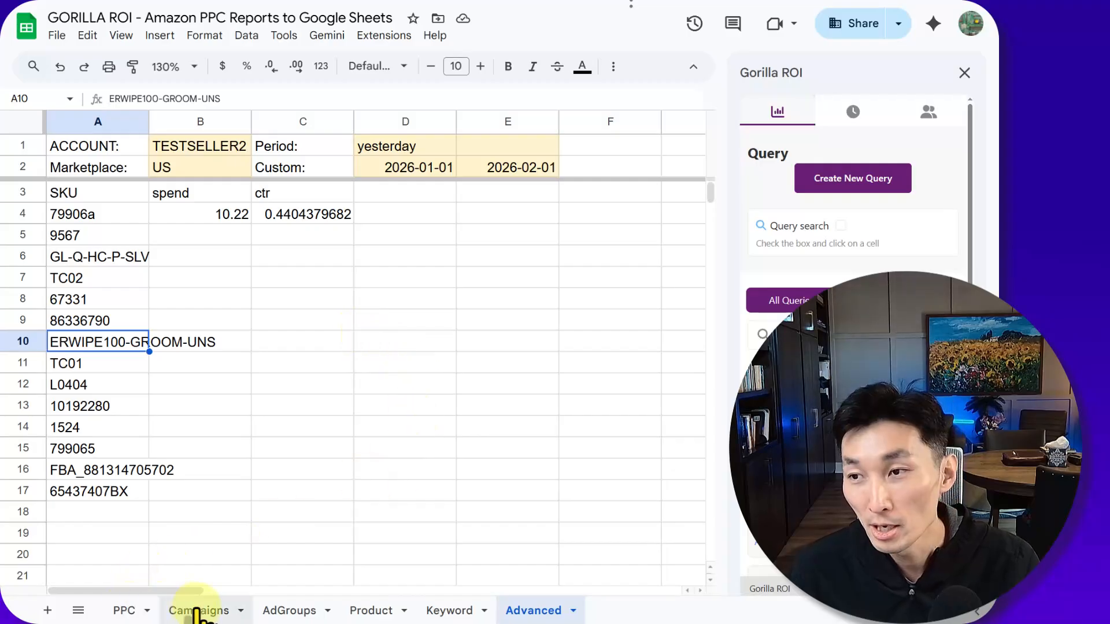
Look through the Campaigns, AdGroups, Product and Keyword sheets, and return to the spend cell on the Advanced sheet.
left_click(196, 611)
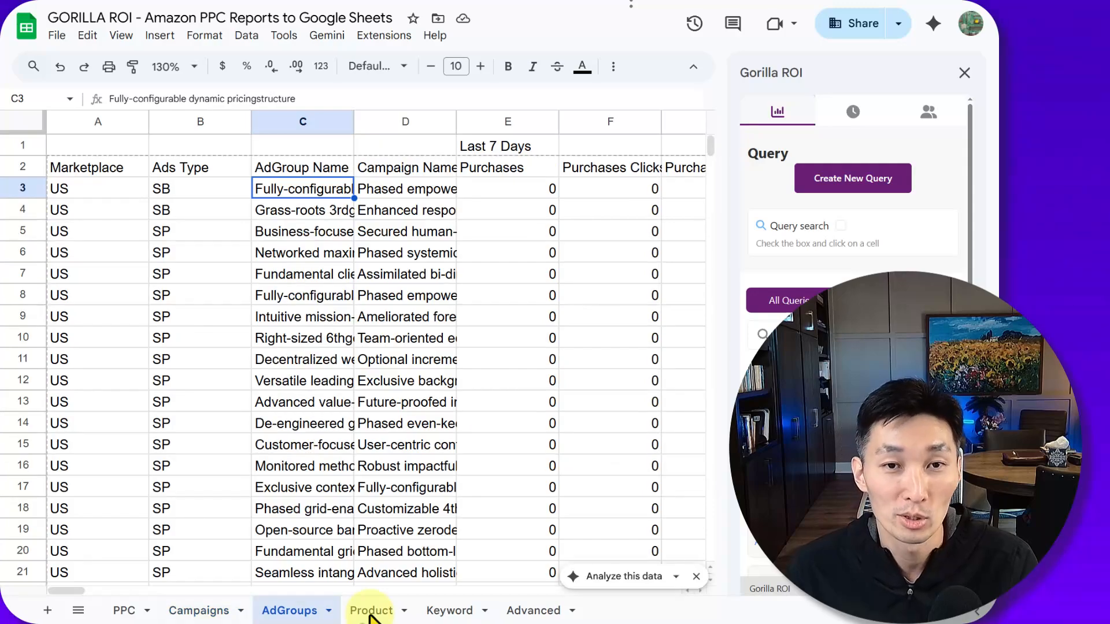
left_click(370, 610)
left_click(450, 612)
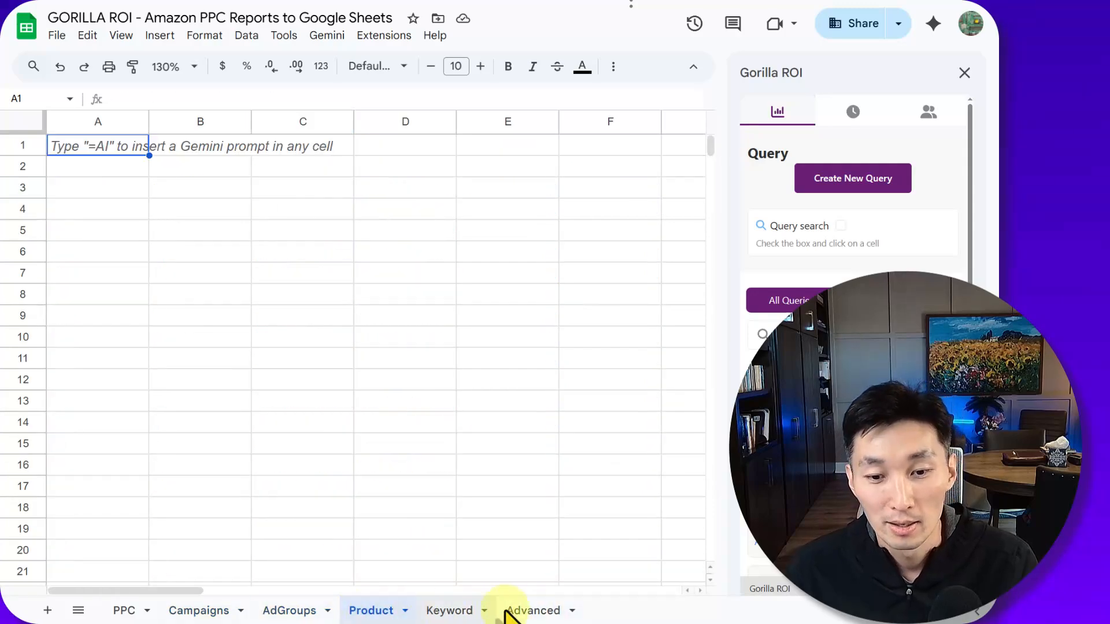
left_click(506, 610)
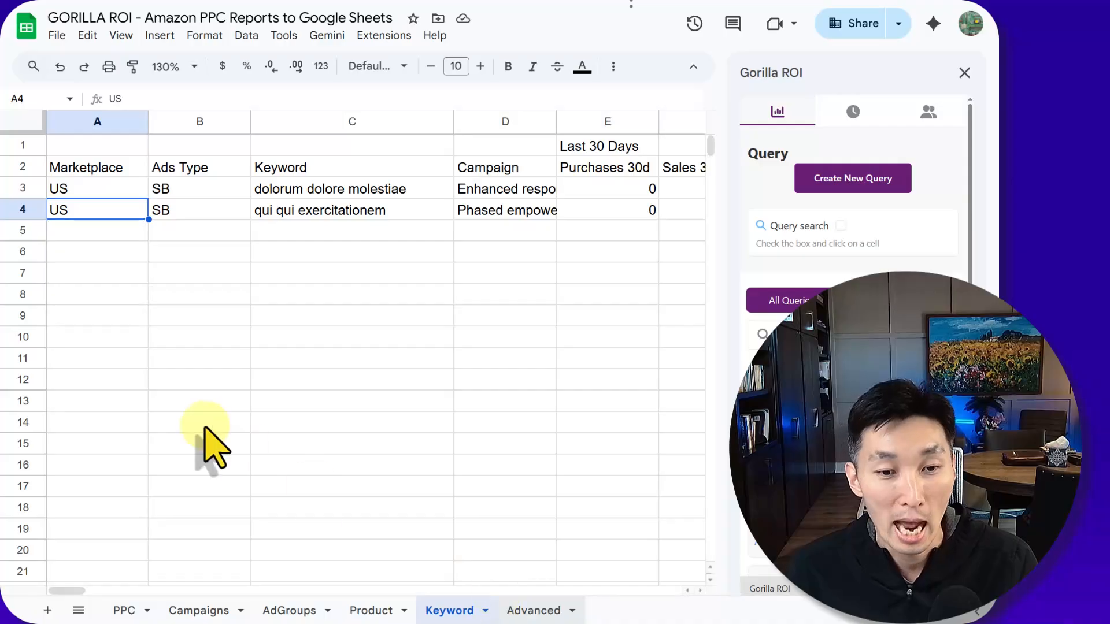
left_click(191, 219)
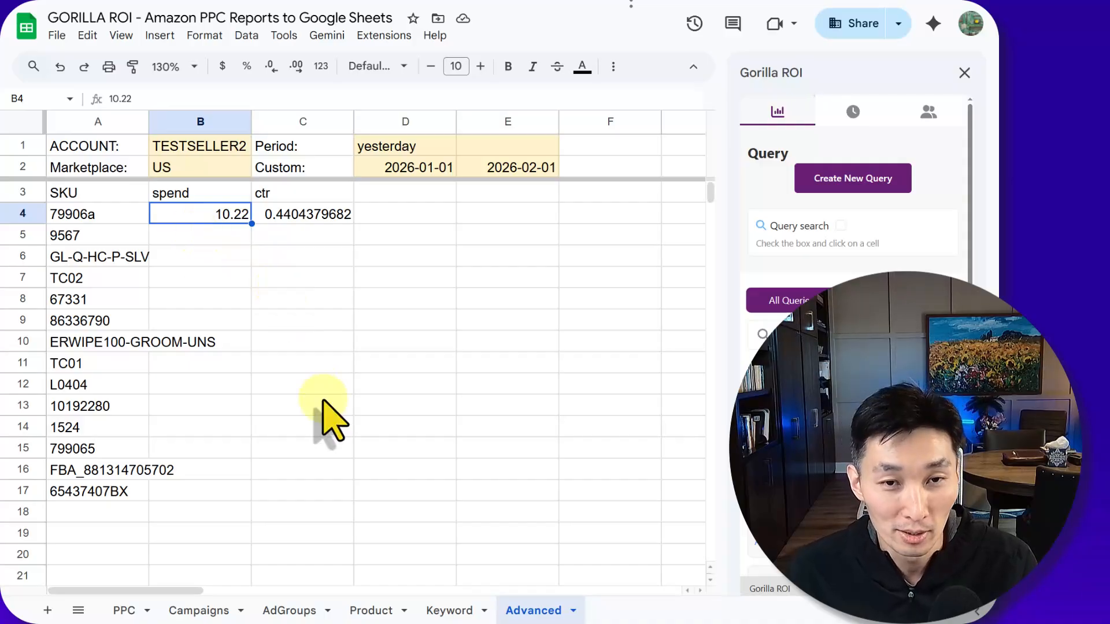
Switch to the Amazon Ads console and review its campaigns, portfolios and targeting pages plus the report types available for Sponsored Products.
key("alt+Tab")
left_click(298, 382)
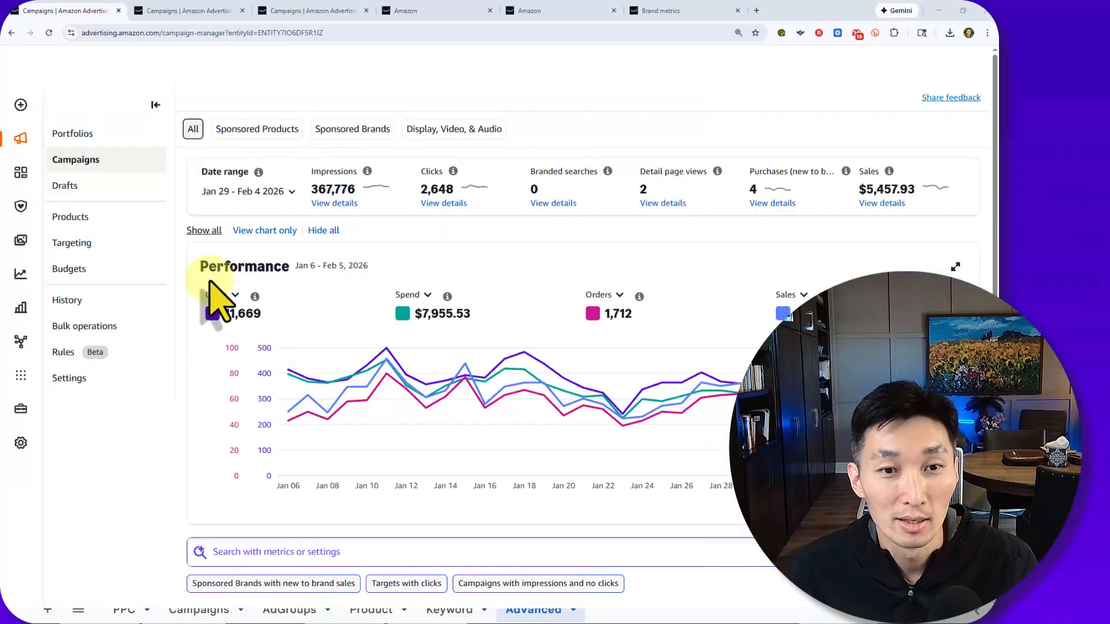
left_click(198, 11)
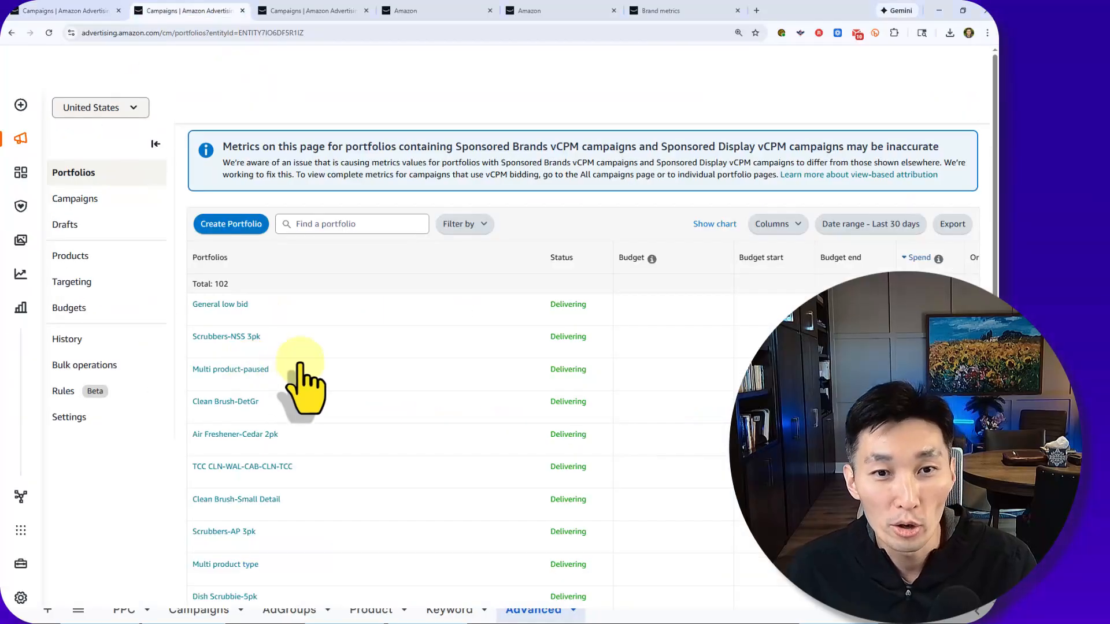
left_click(304, 12)
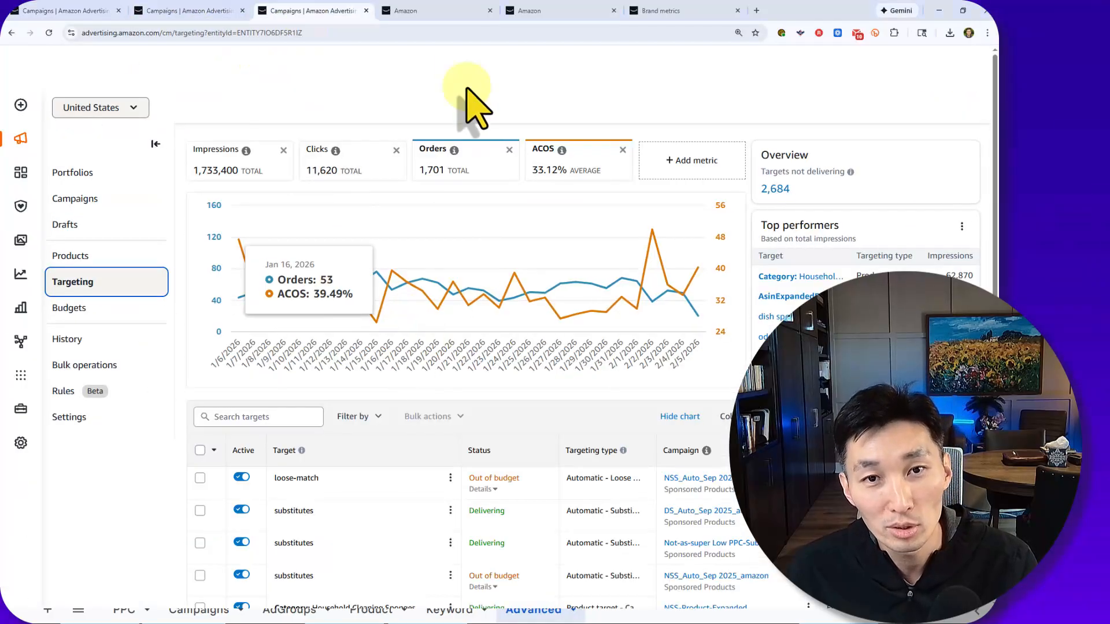
left_click(442, 12)
left_click(397, 255)
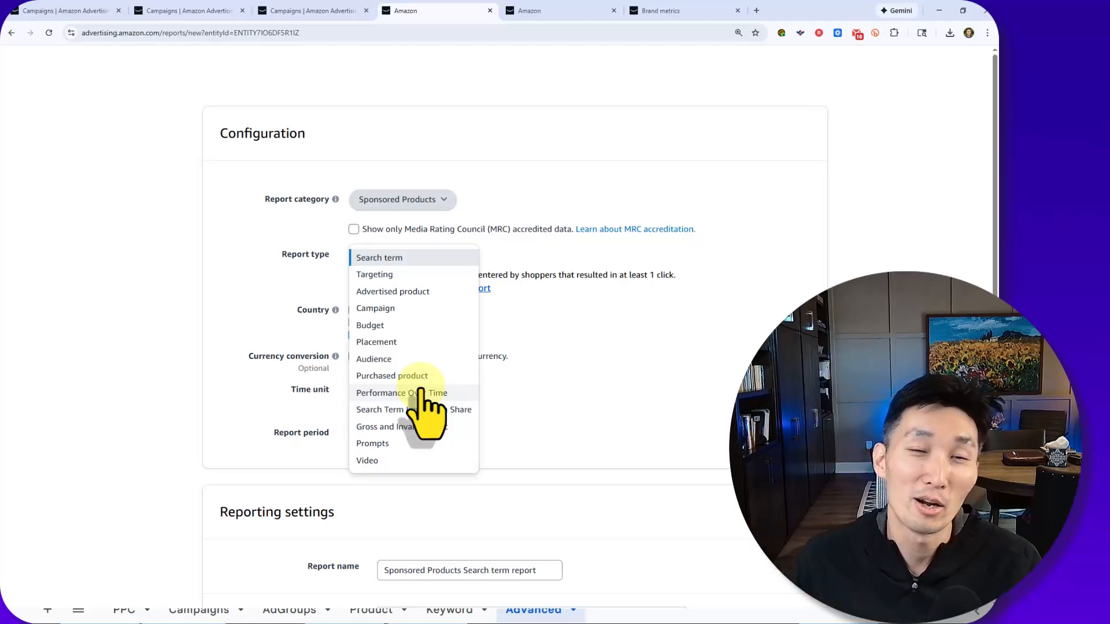
left_click(568, 203)
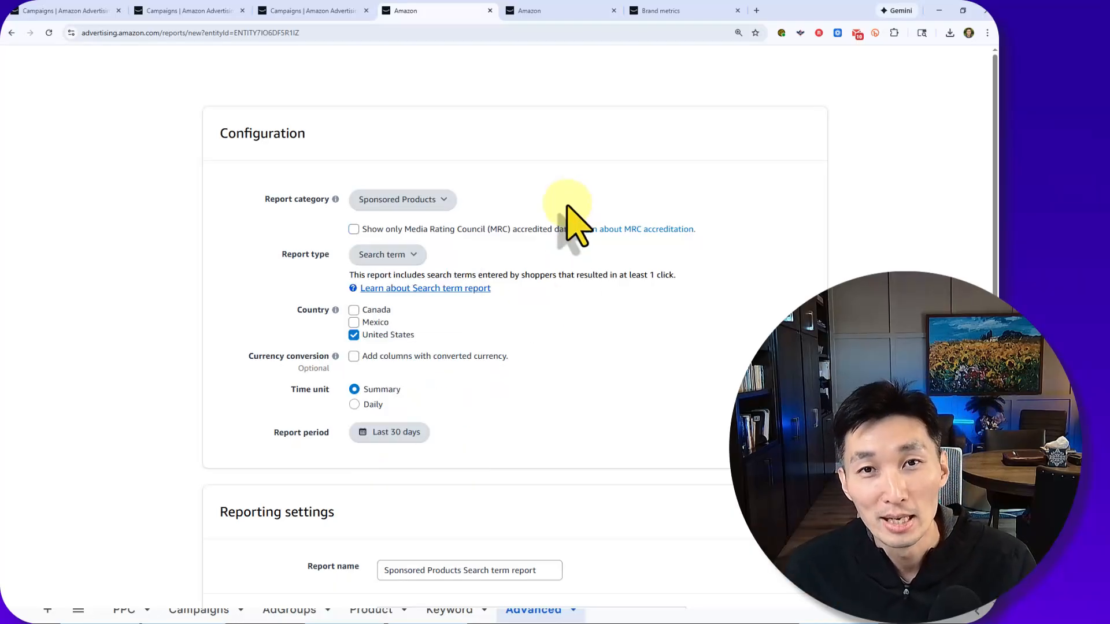